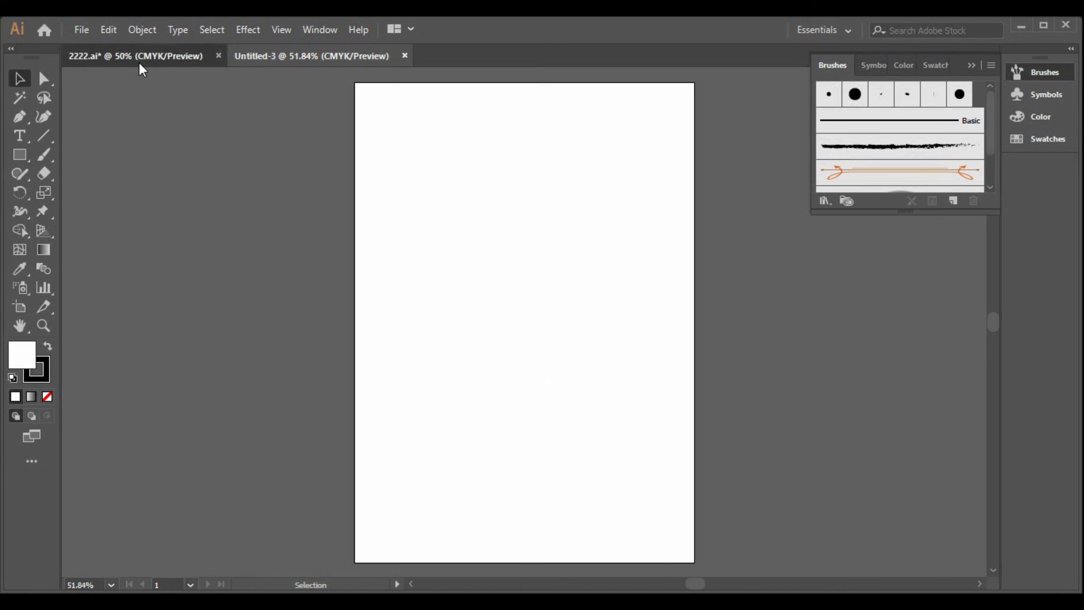
Copy the fashion figure from 2222.ai into the Untitled-3 document and leave it deselected
left_click(138, 58)
left_click(415, 276)
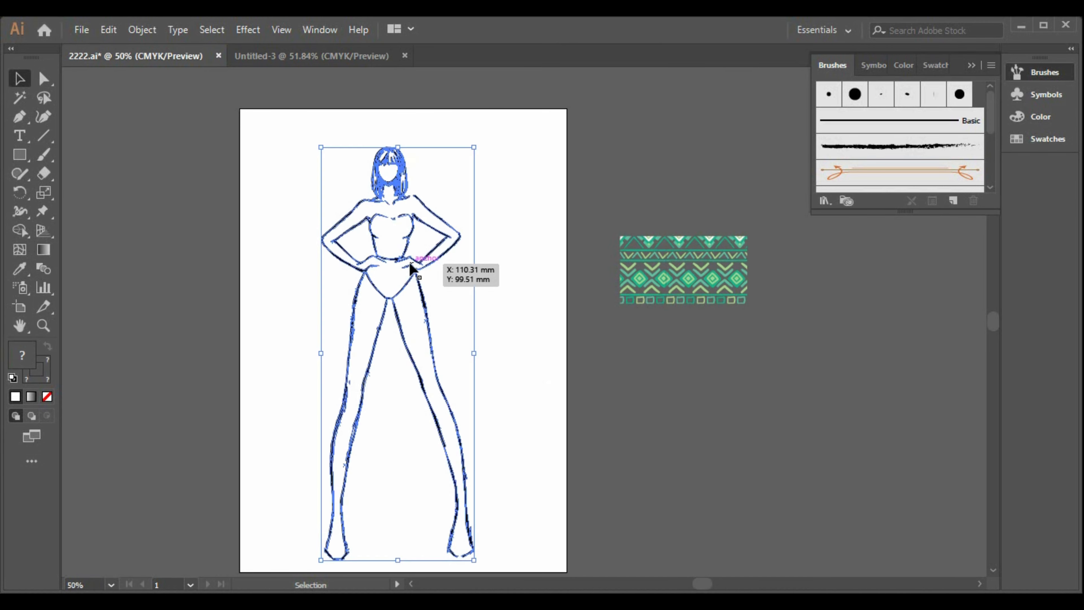
left_click(314, 58)
key("ctrl+v")
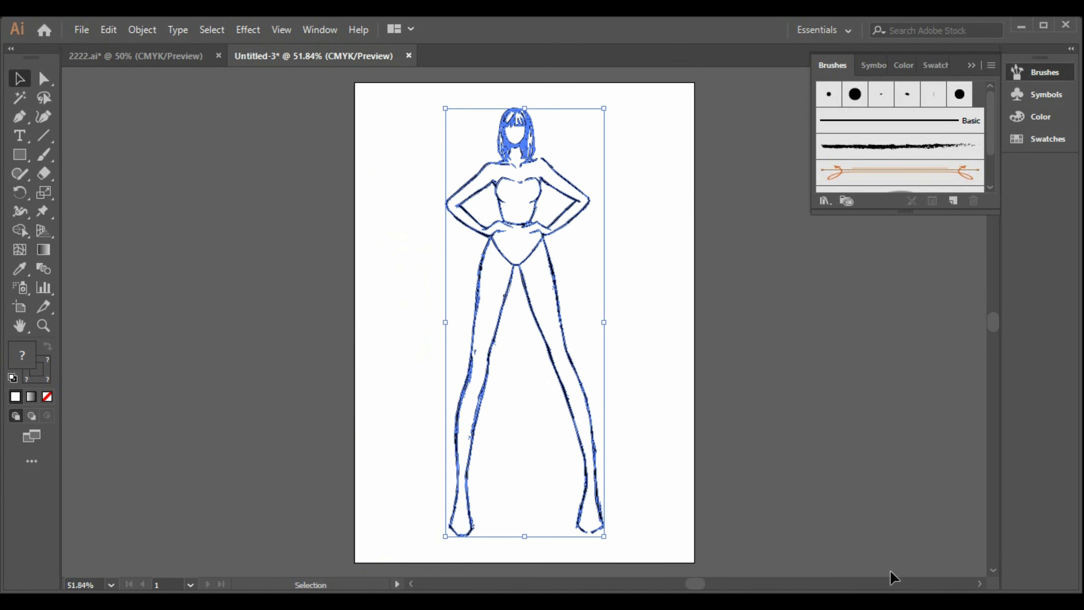
left_click(978, 584)
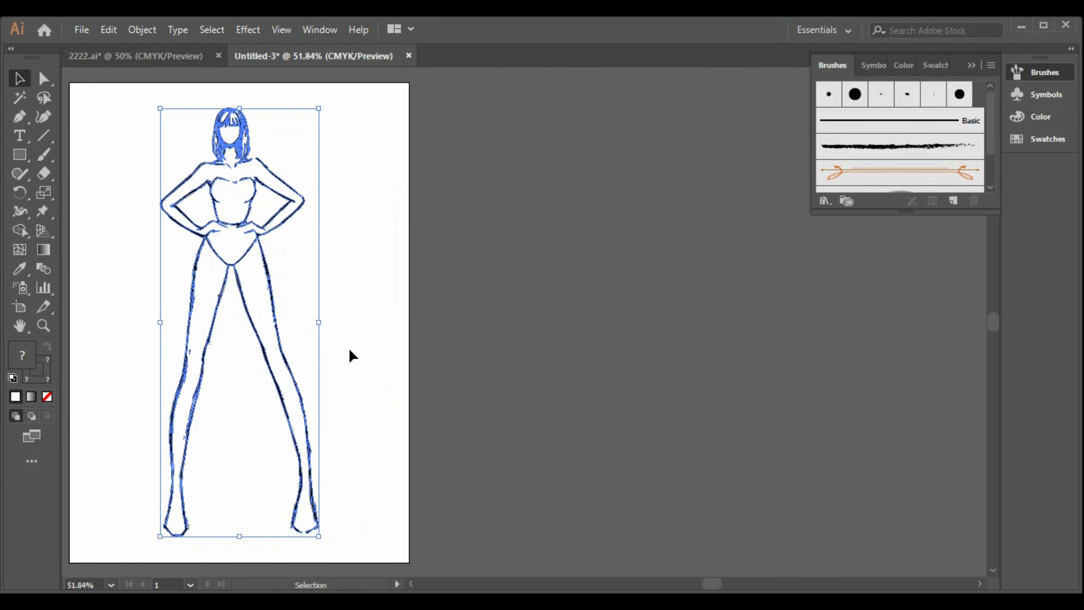
left_click(350, 351)
Begin a shorts outline with the Pen tool by drawing a straight waistline across the figure's waist
left_click(19, 117)
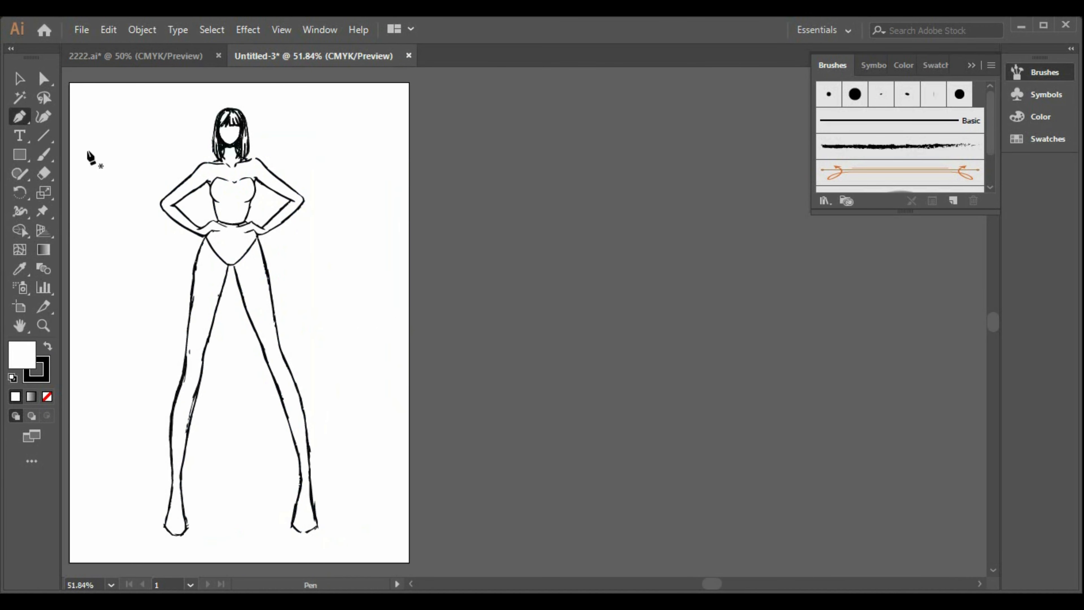
left_click(216, 216)
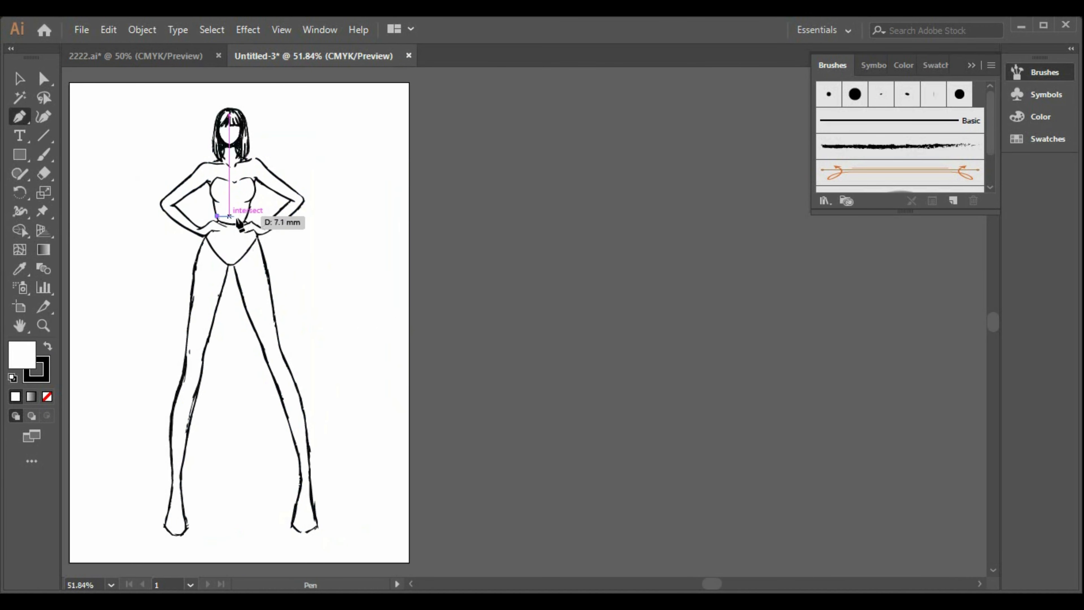
left_click(245, 217)
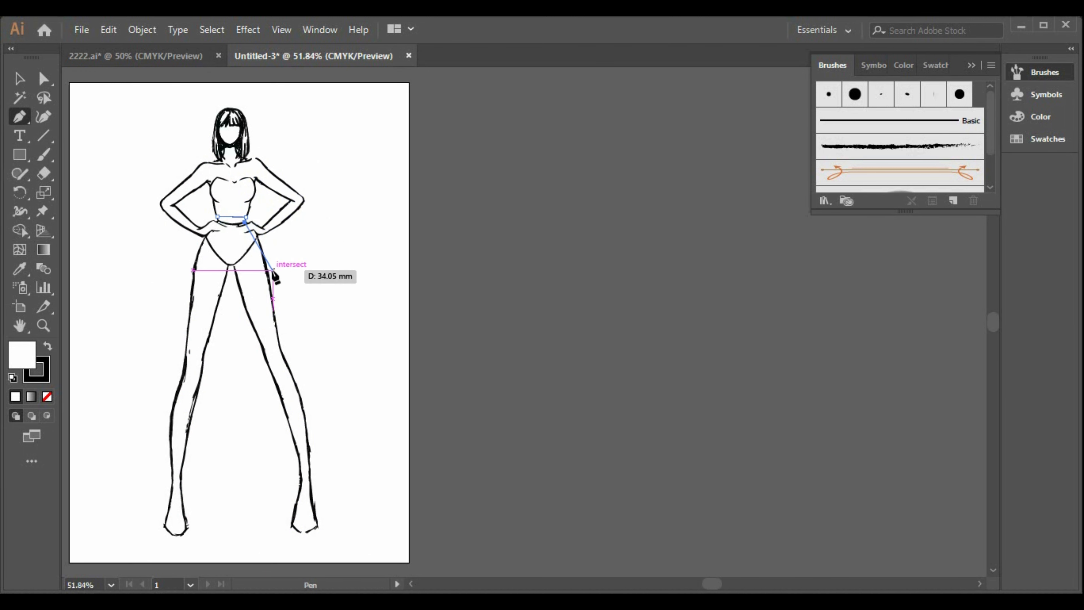
left_click(267, 265)
left_click_drag(267, 270, 274, 305)
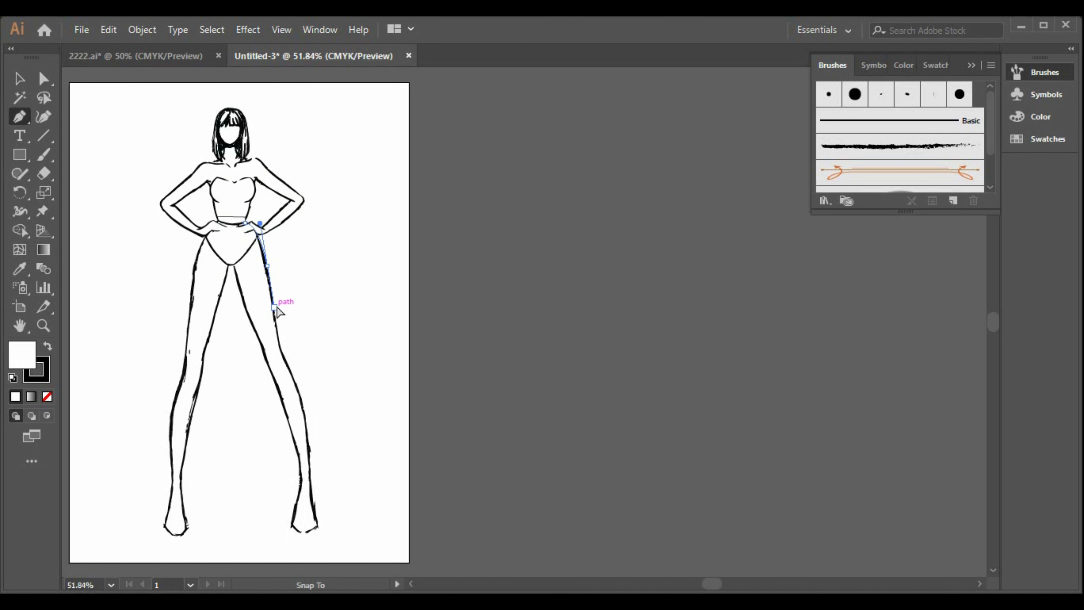
left_click(274, 307)
left_click_drag(277, 299, 286, 350)
left_click(267, 267)
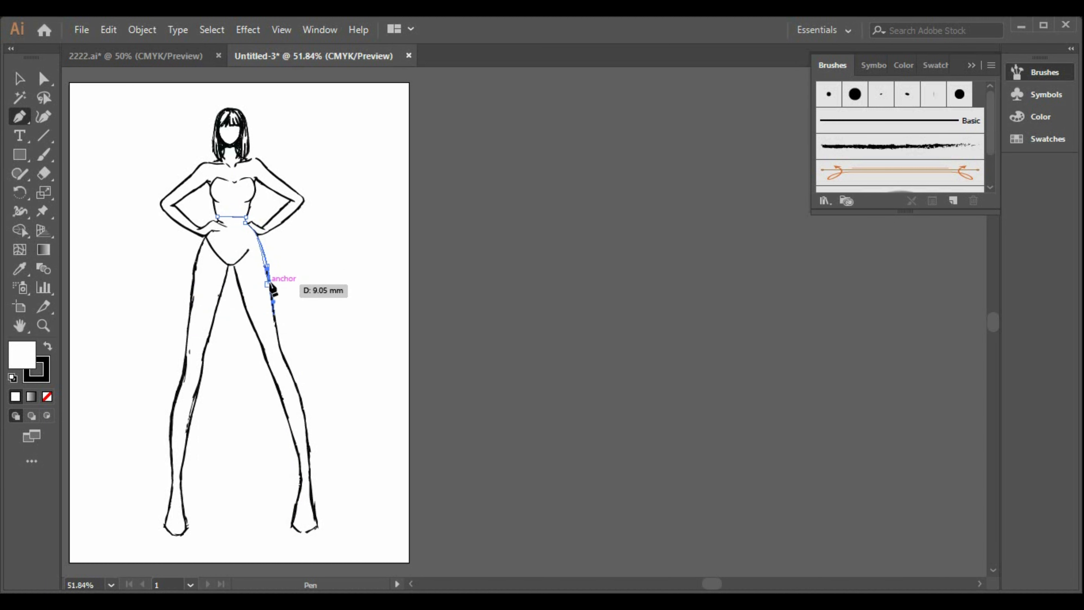
left_click(268, 284)
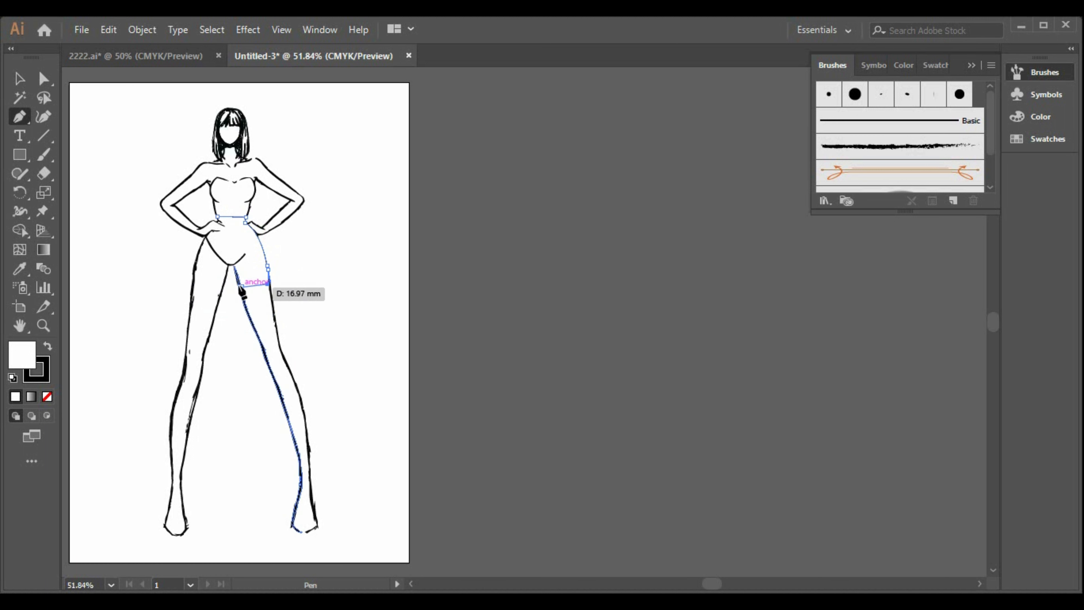
key("ctrl+z")
key("ctrl+z")
key("ctrl+z")
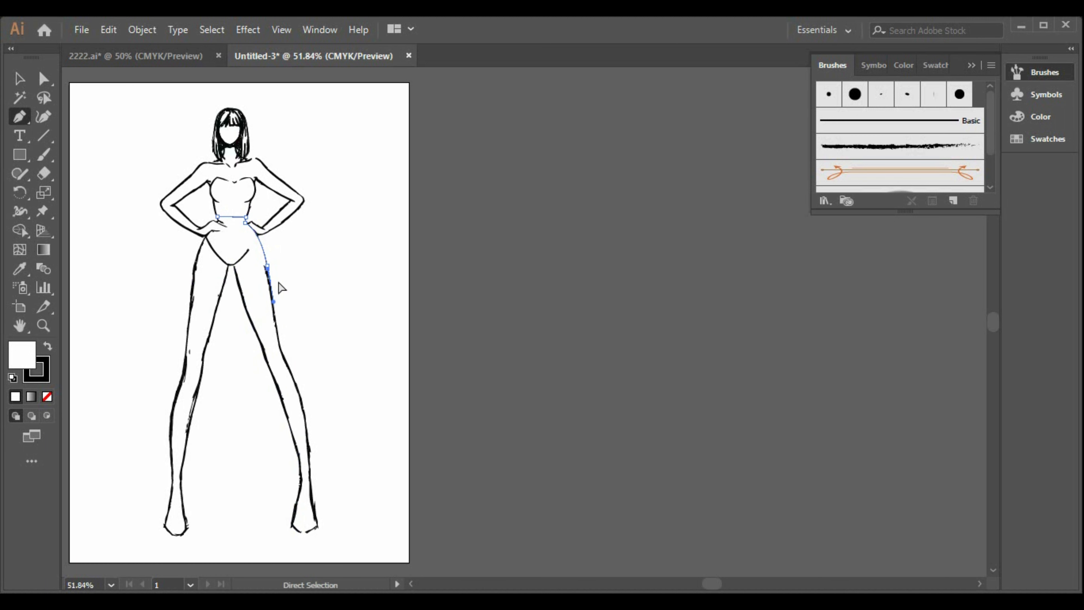
key("ctrl+z")
key("ctrl+z")
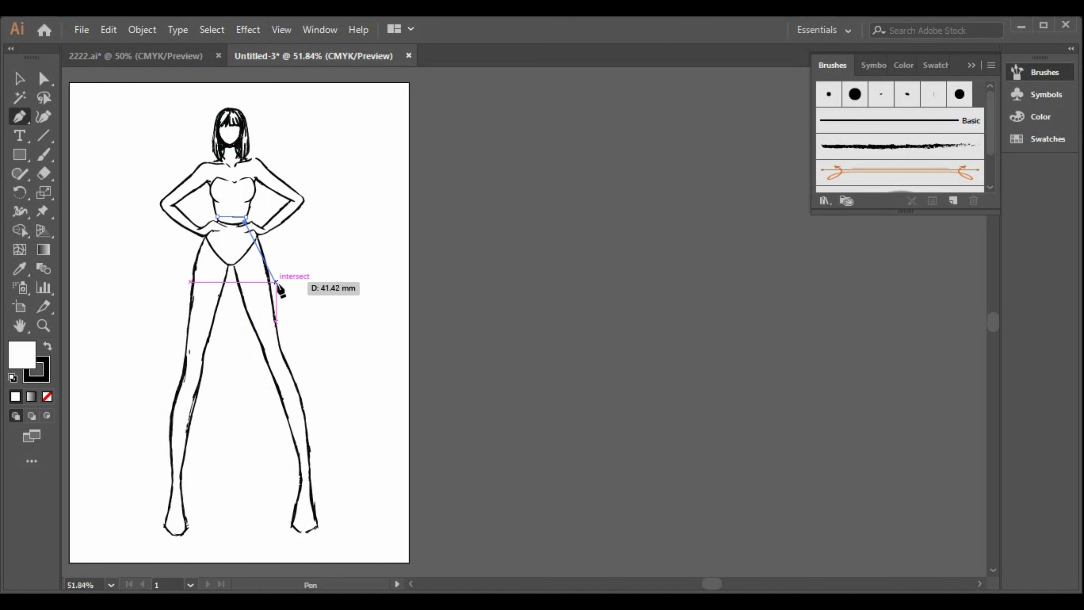
Continue the shorts outline with a curved outer edge over the figure's left hip and a hem across the left upper thigh
left_click_drag(274, 279, 284, 303)
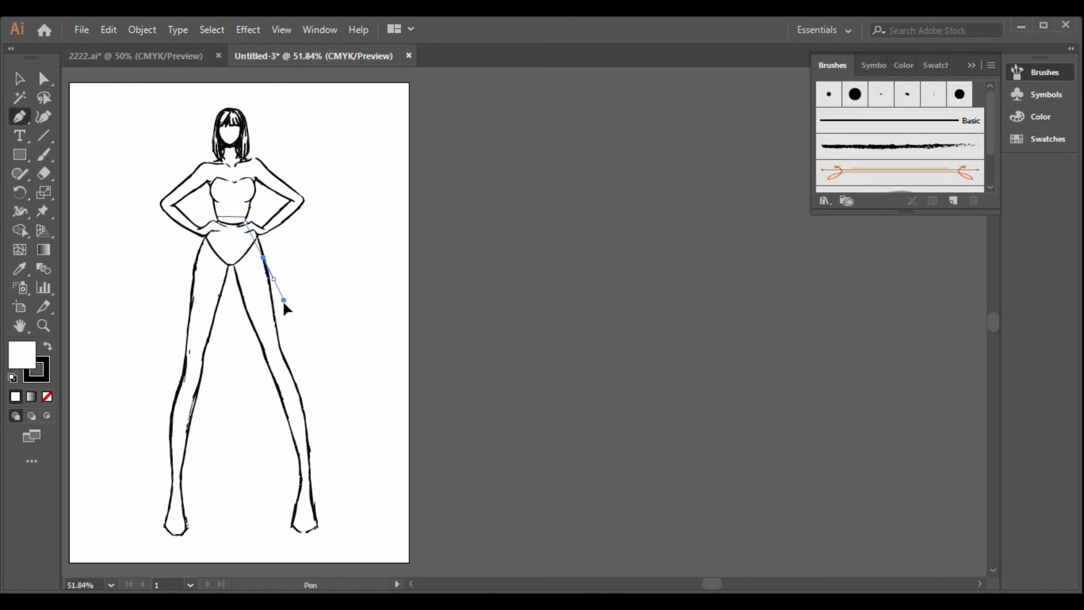
left_click(287, 325)
left_click_drag(287, 329, 286, 329)
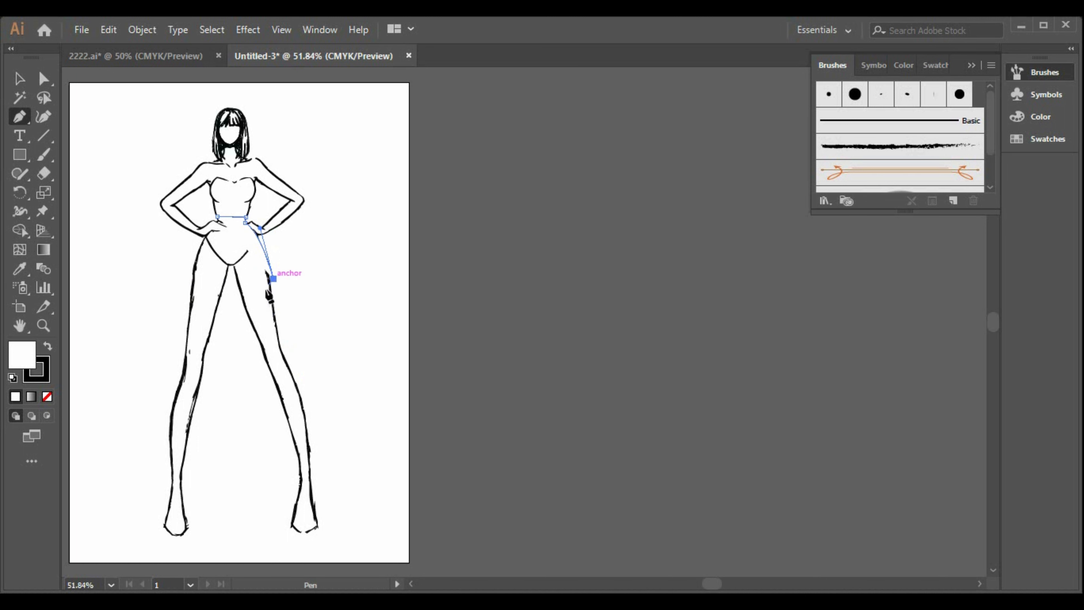
left_click_drag(274, 279, 256, 284)
left_click(256, 283)
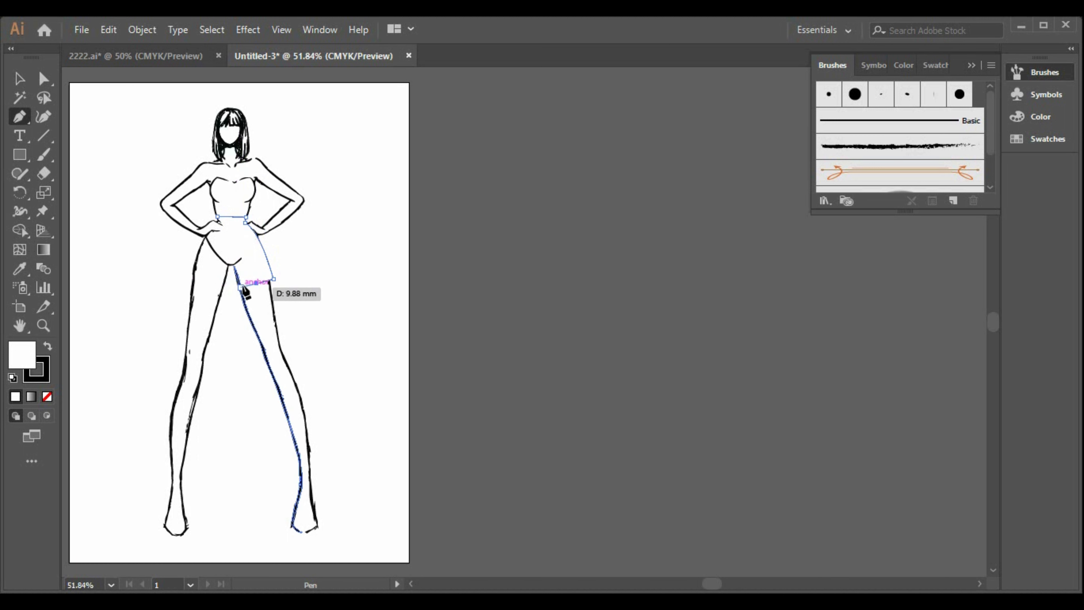
left_click(238, 282)
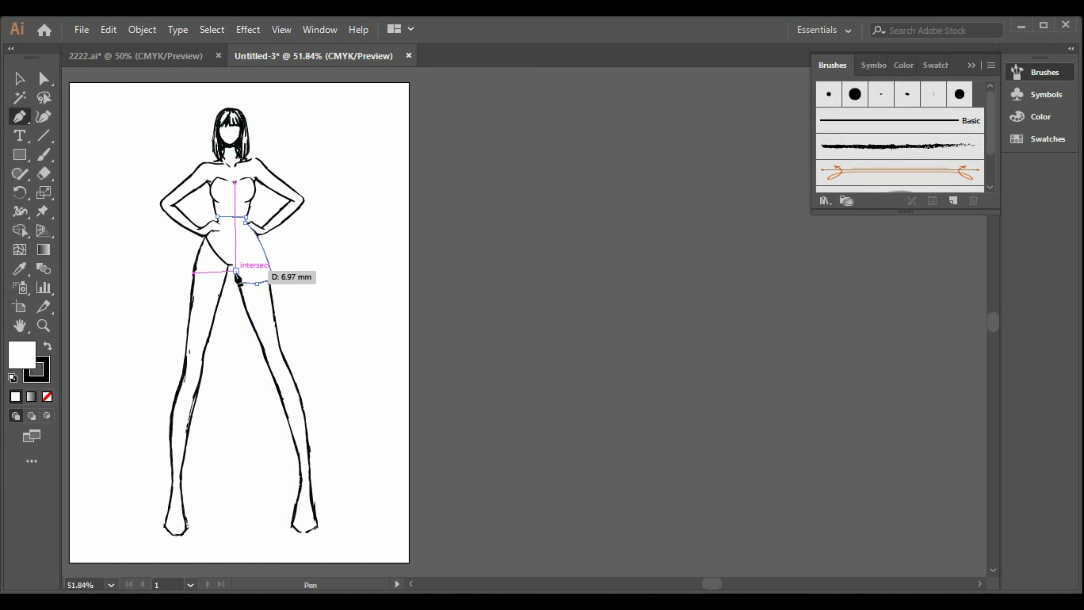
Carry the shorts outline up to and across the crotch, removing the path's fill
left_click(234, 266)
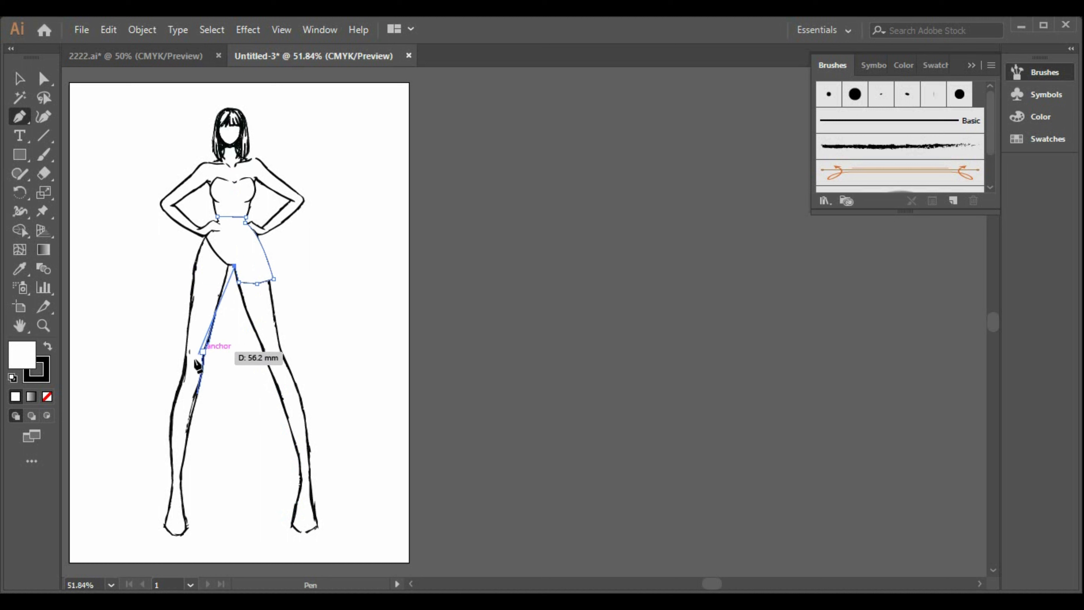
left_click(47, 396)
left_click(227, 264)
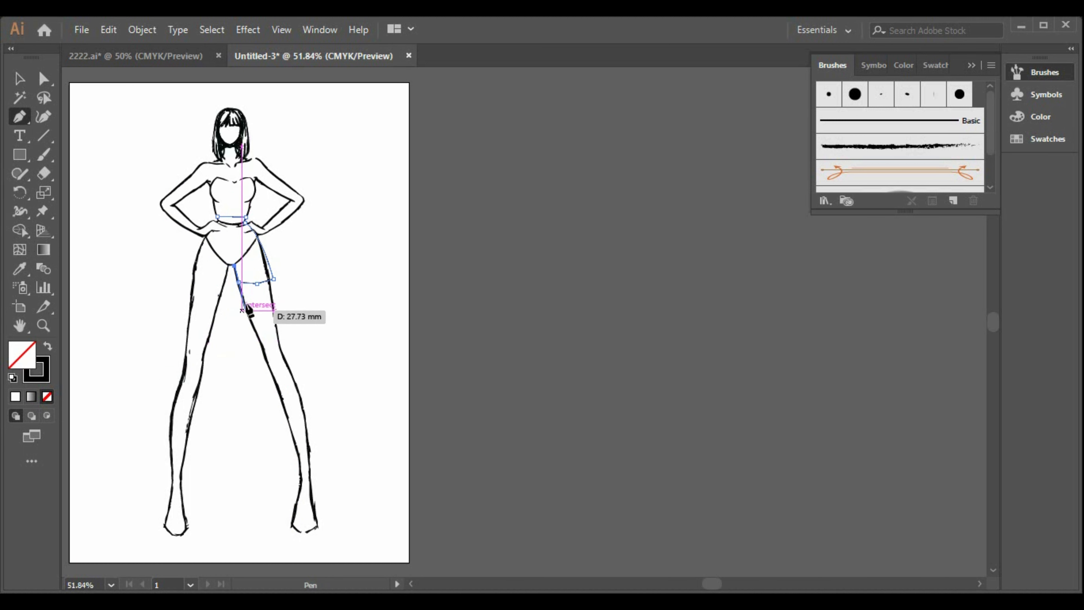
left_click(212, 284)
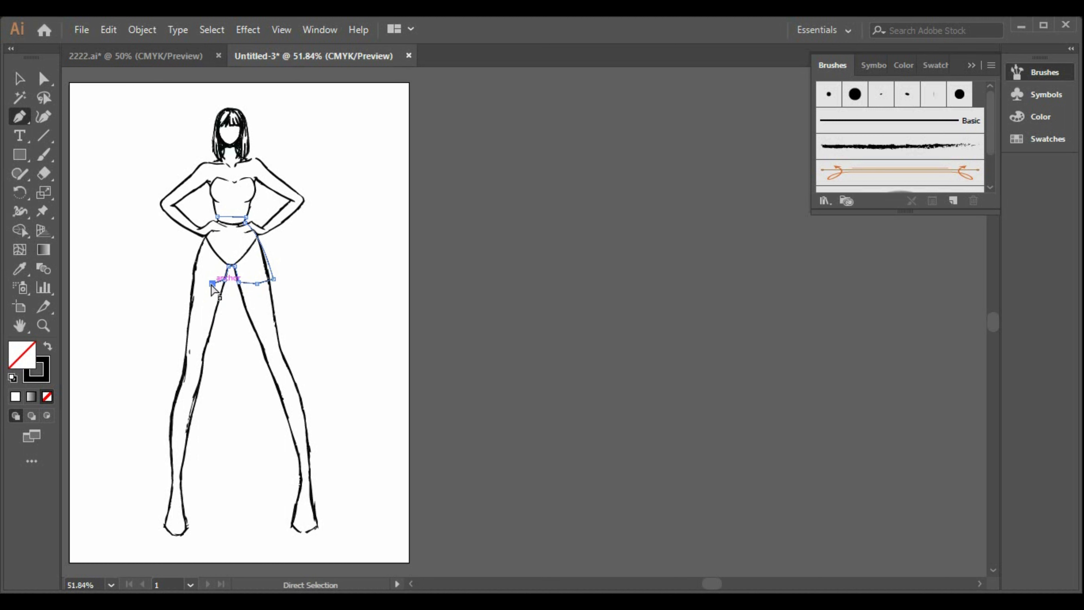
key("ctrl+z")
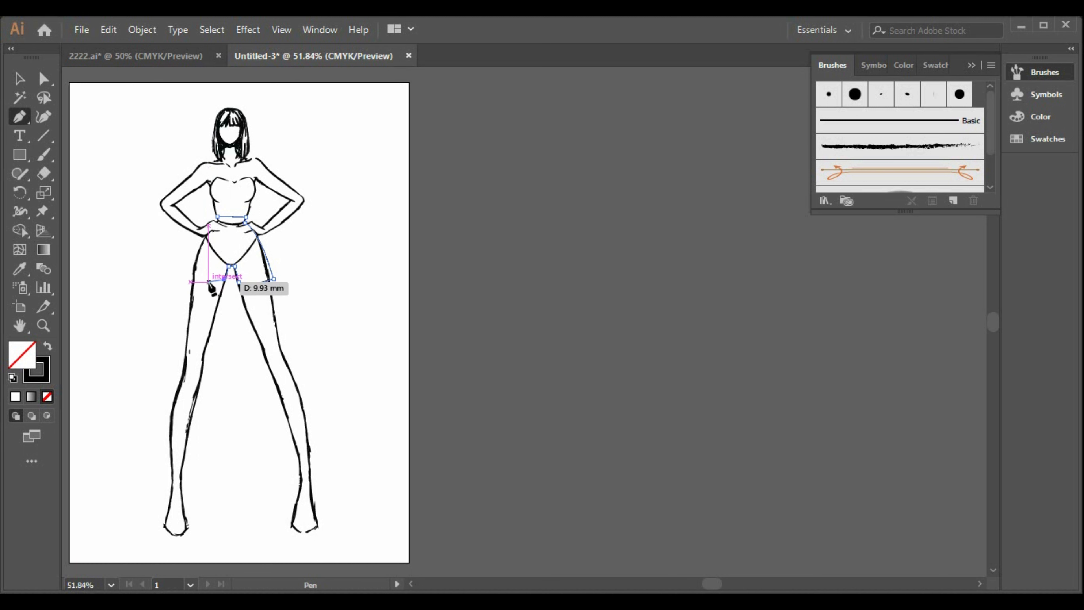
left_click(208, 281)
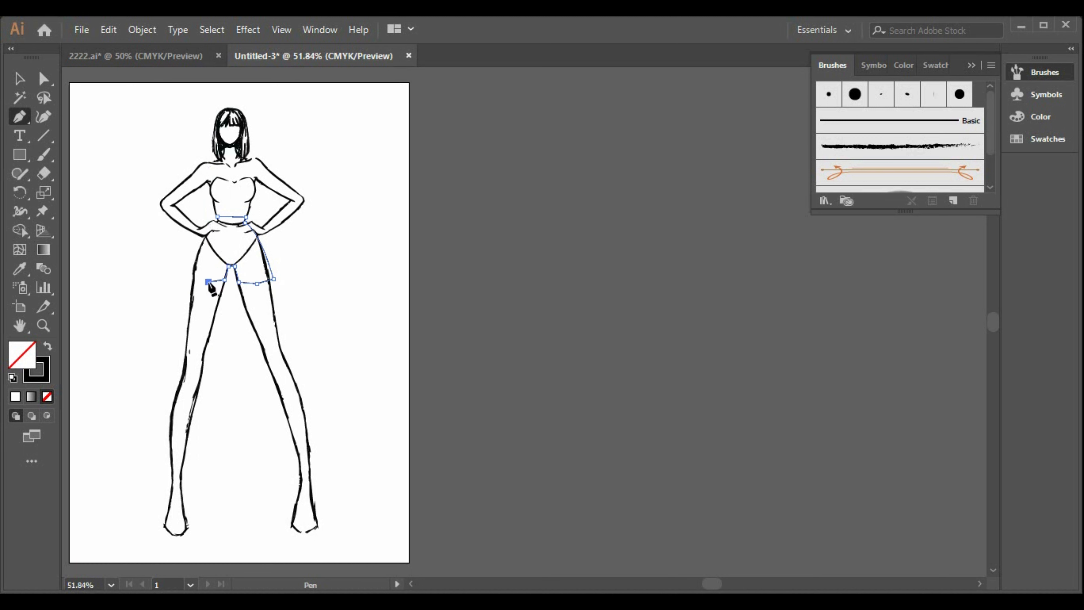
left_click(193, 277)
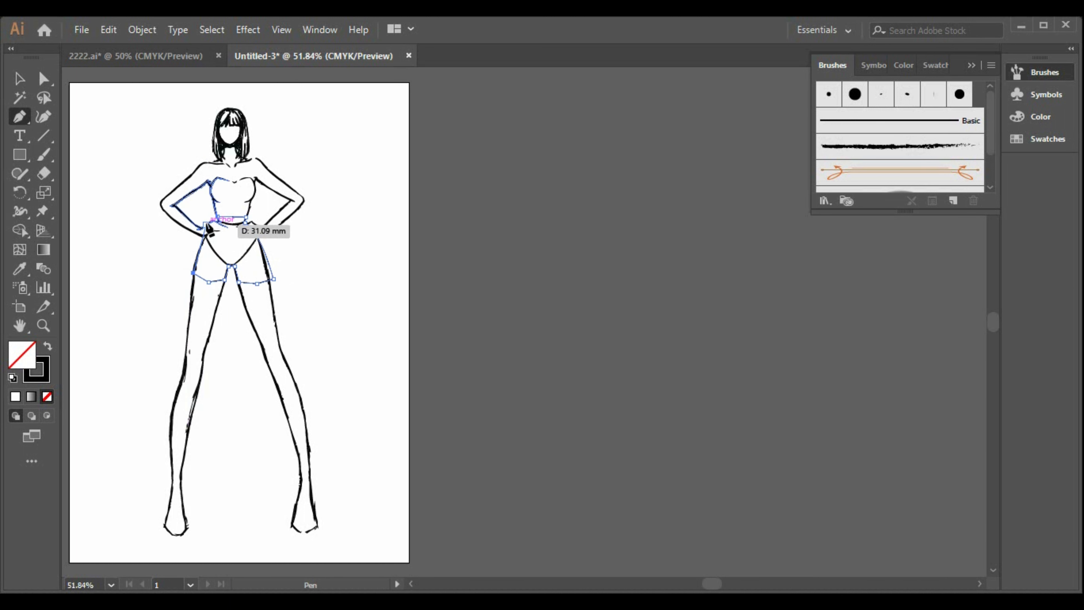
key("ctrl")
key("ctrl+z")
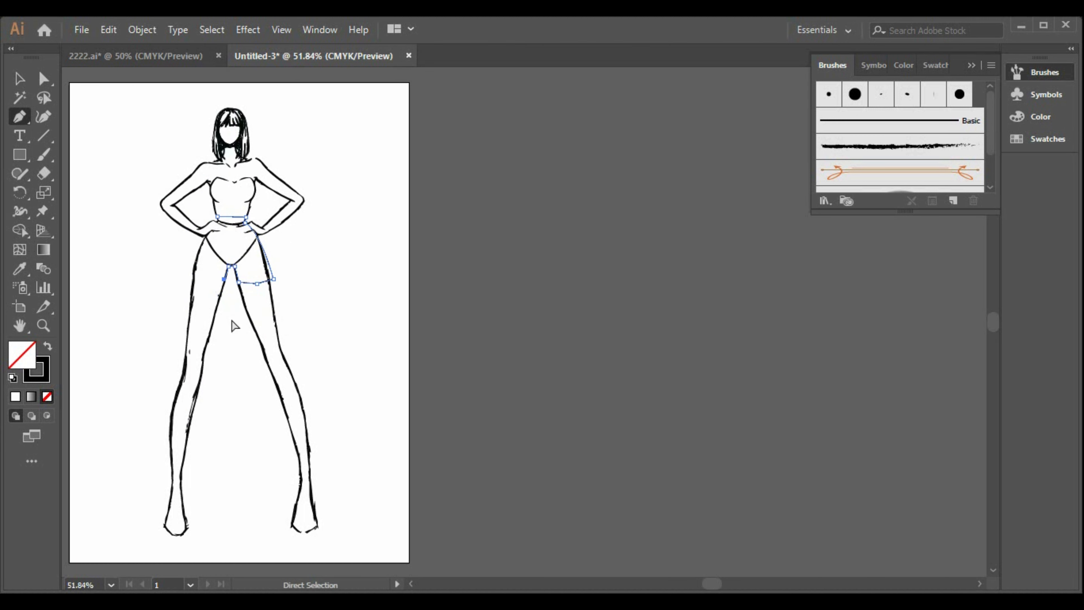
Draw the hem across the figure's right thigh and the right hip edge, closing the shorts outline at the waistline
left_click(206, 282)
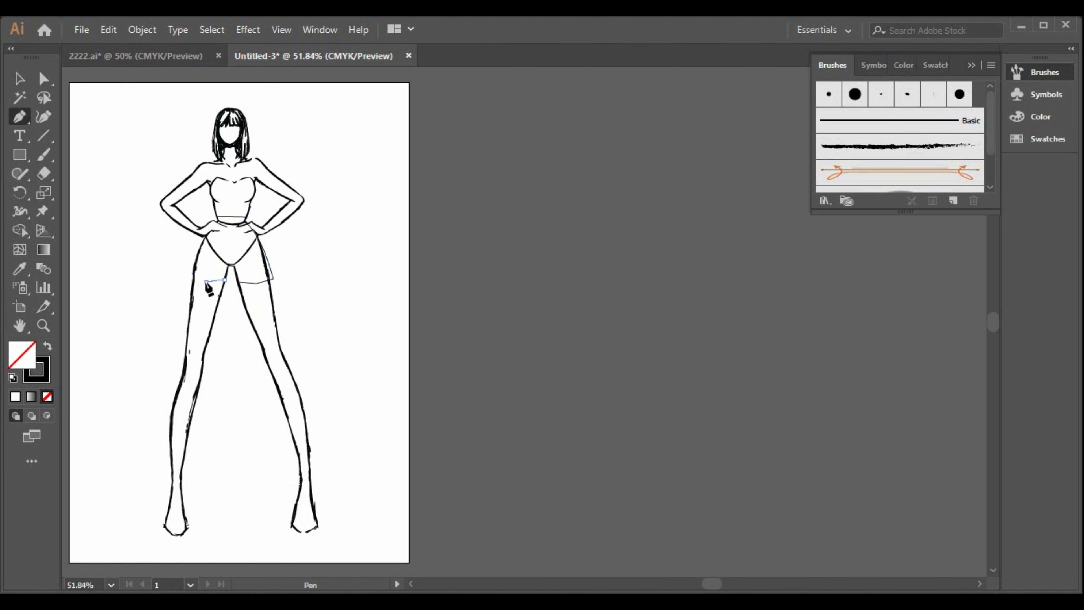
left_click(186, 273)
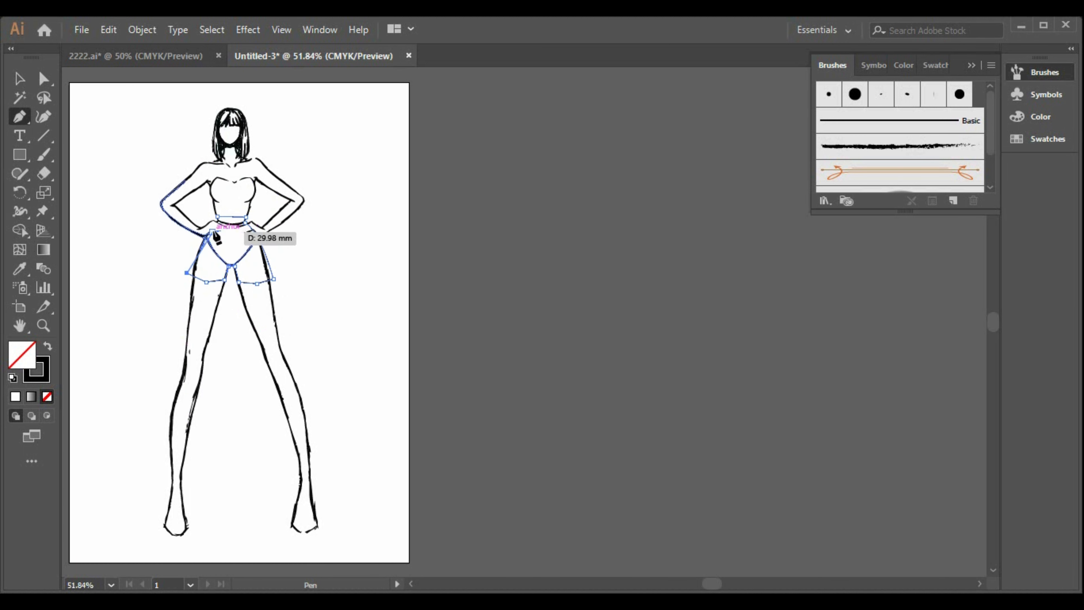
left_click_drag(217, 222, 234, 216)
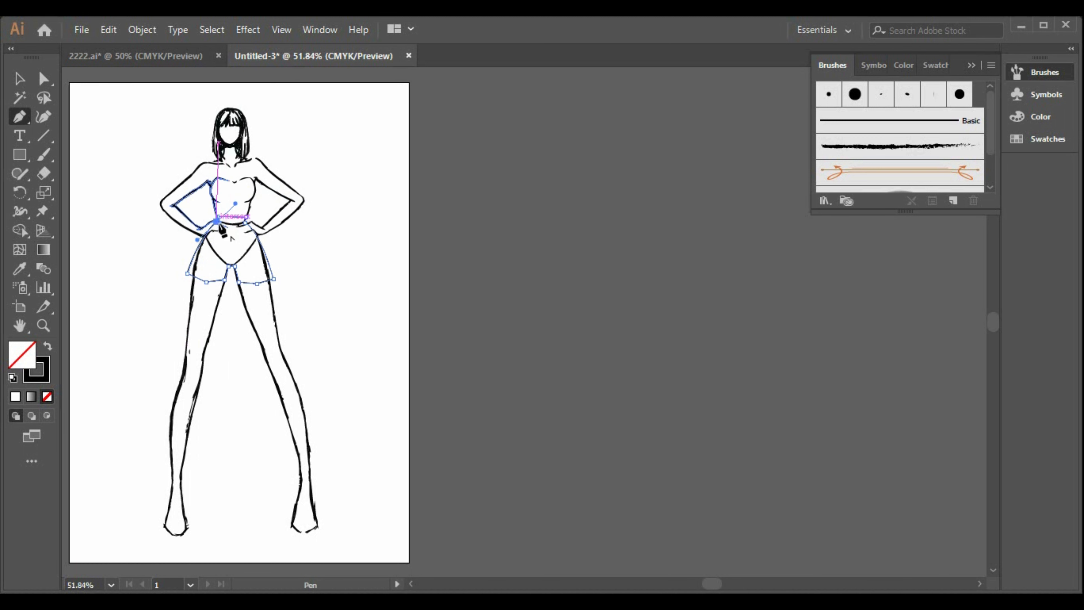
left_click(246, 217)
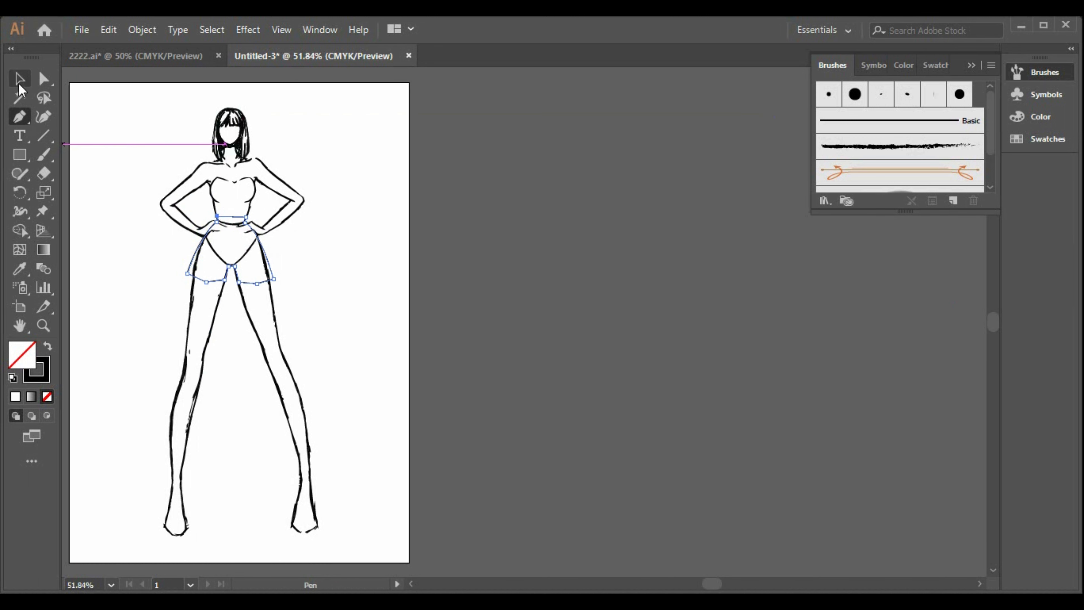
left_click(20, 84)
Draw the inner edge of a sleeve along the figure's right arm, from the underarm around the elbow to the wrist
left_click(19, 116)
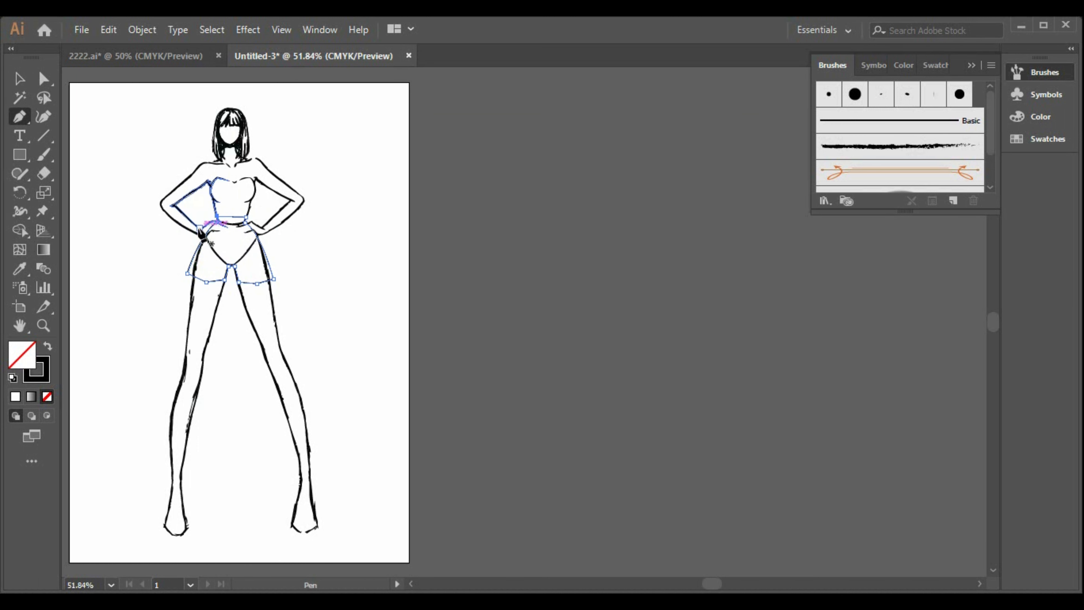
left_click(204, 183)
left_click(172, 205)
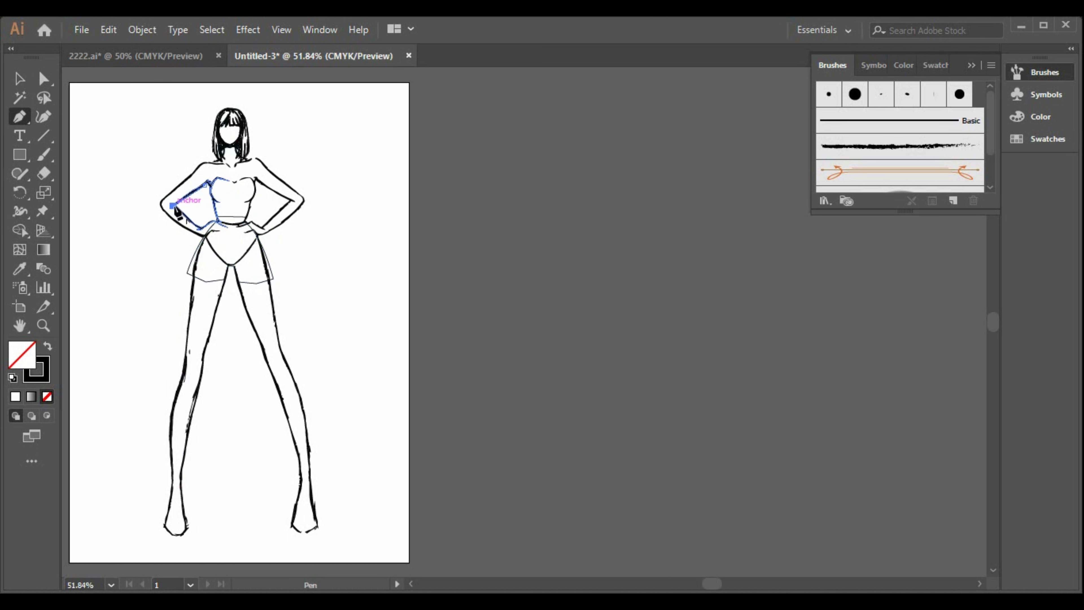
left_click(198, 224)
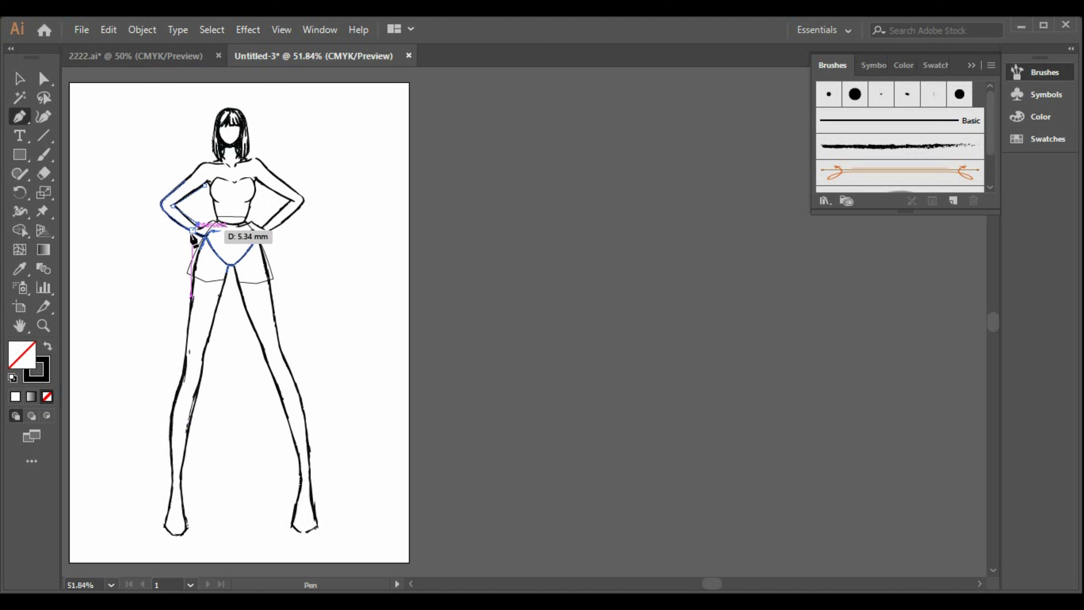
Draw the sleeve's cuff at the figure's right wrist and its curved outer forearm edge up to the elbow
left_click(192, 230)
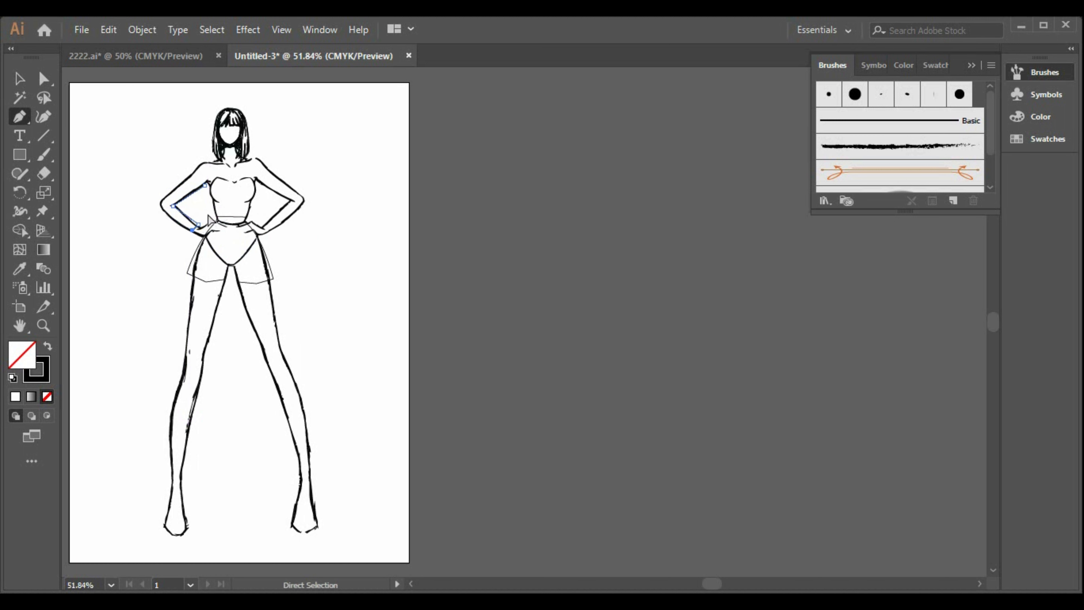
key("ctrl+z")
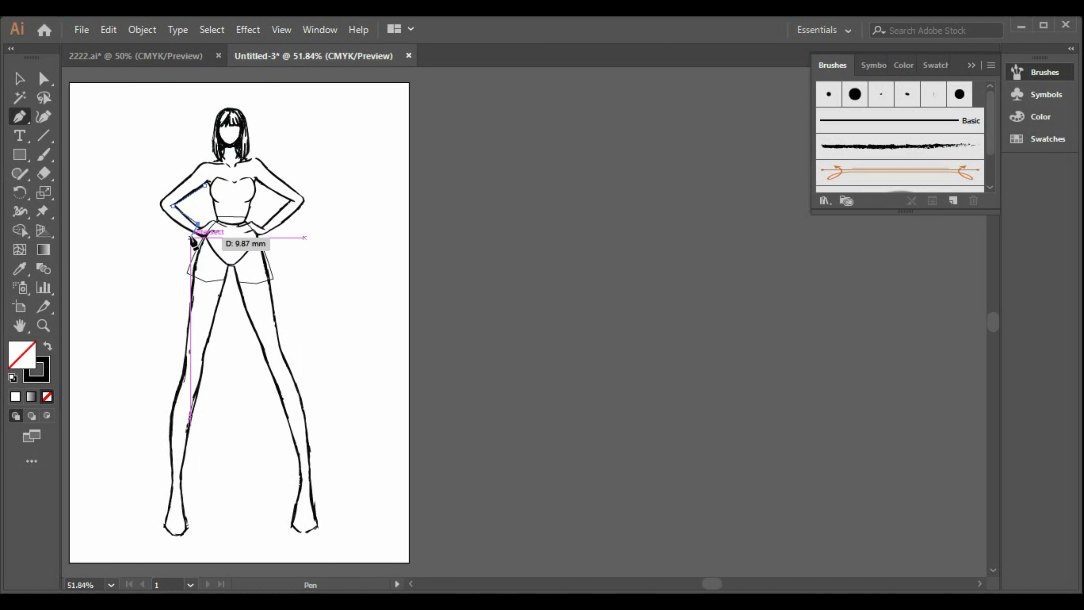
left_click(190, 236)
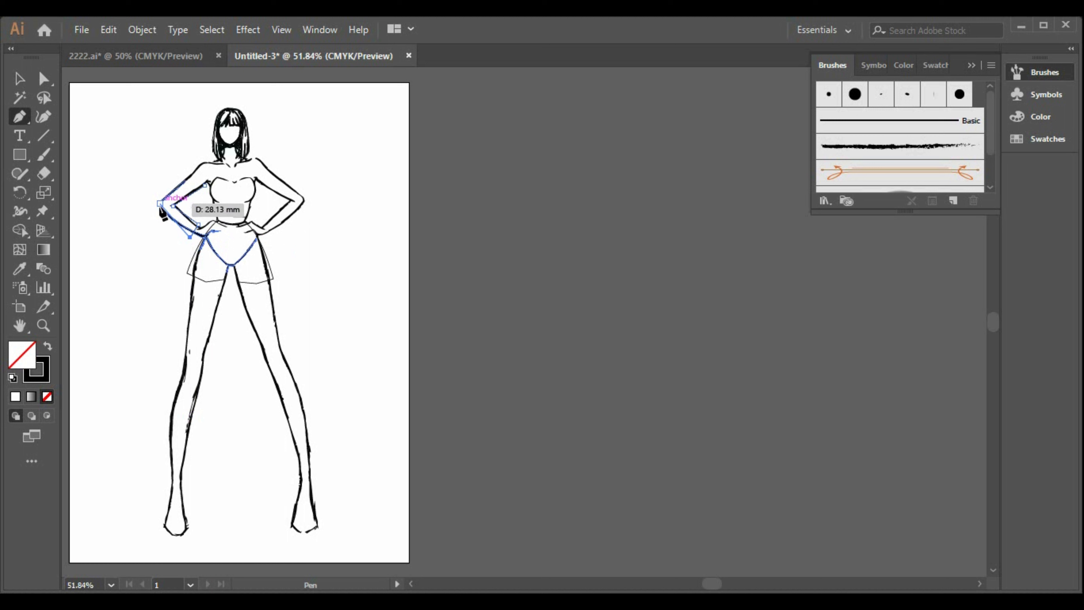
left_click_drag(161, 210, 161, 210)
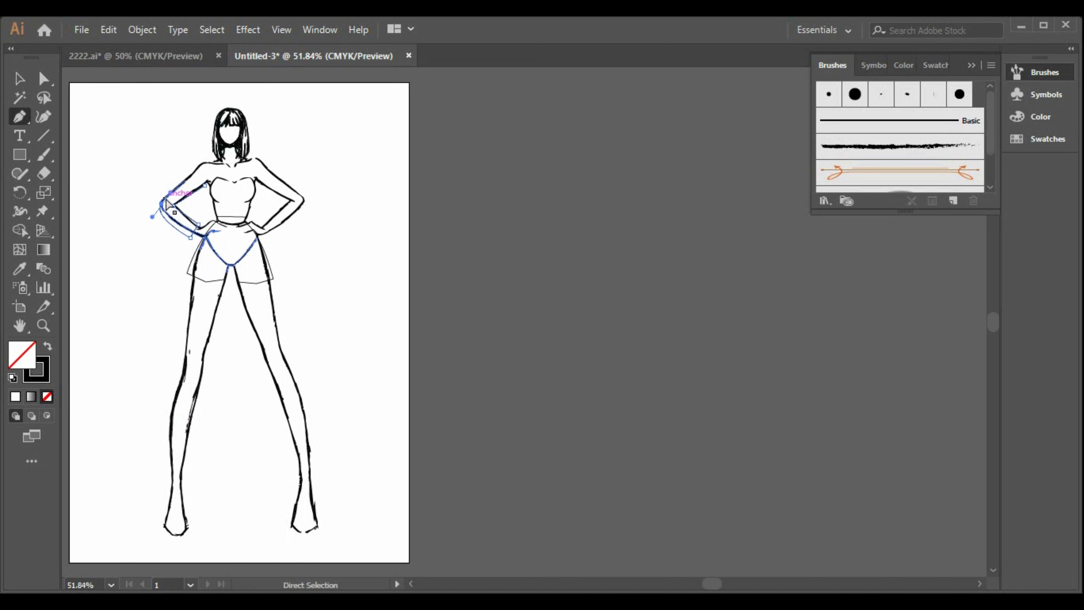
key("ctrl+z")
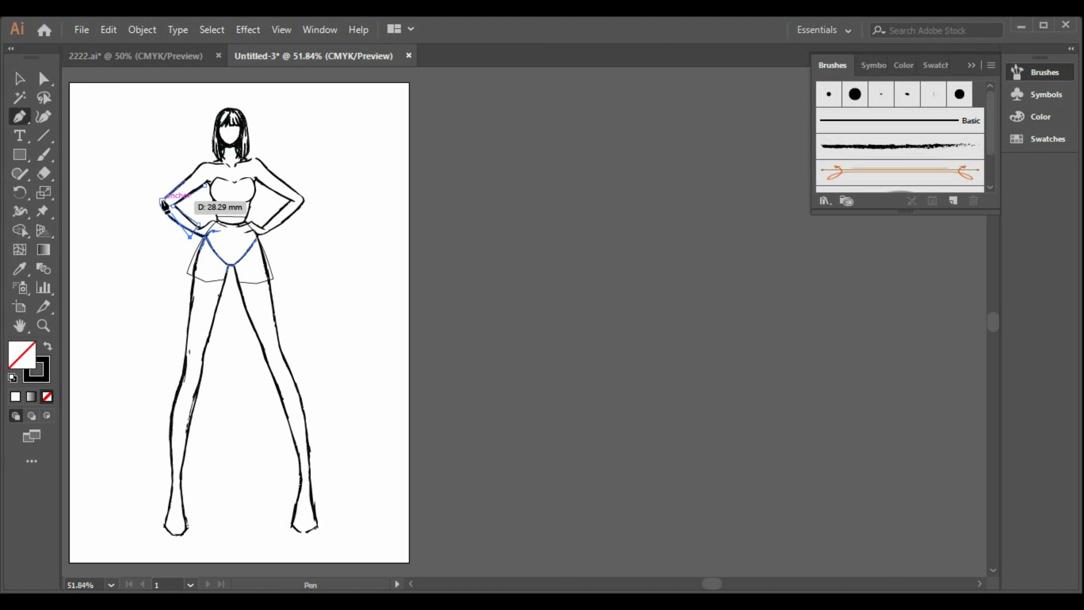
left_click_drag(162, 201, 173, 197)
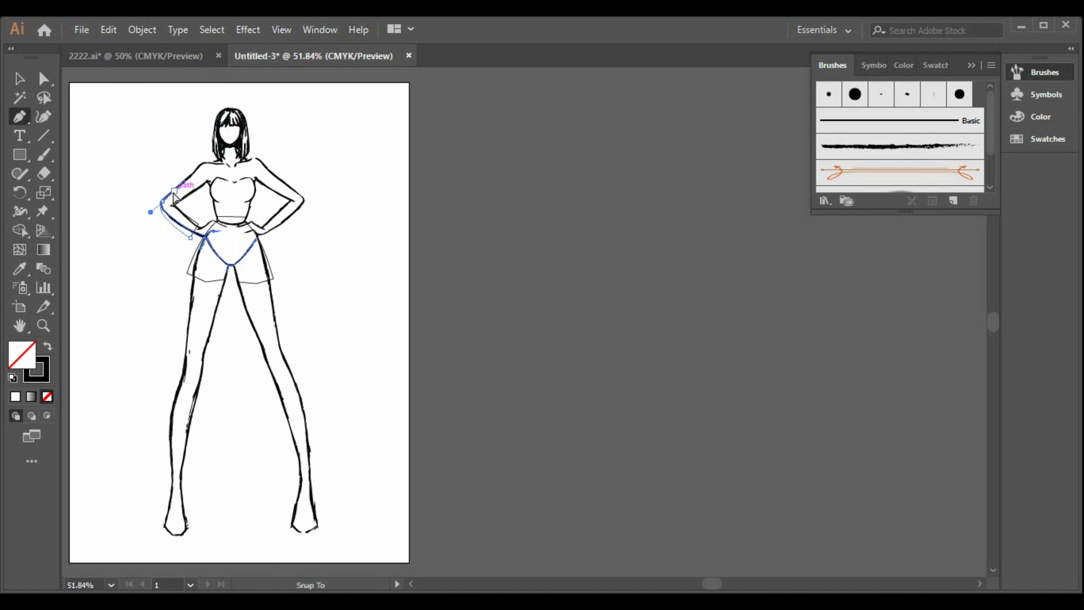
left_click(162, 201)
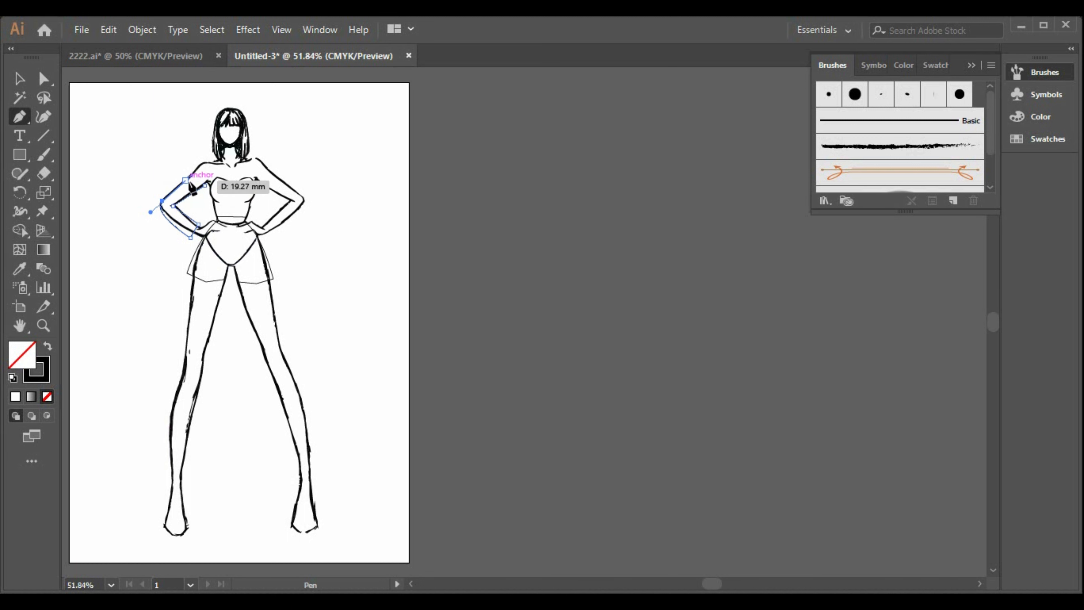
Continue the sleeve's outer edge along the upper arm to an anchor on the figure's right shoulder
left_click(184, 180)
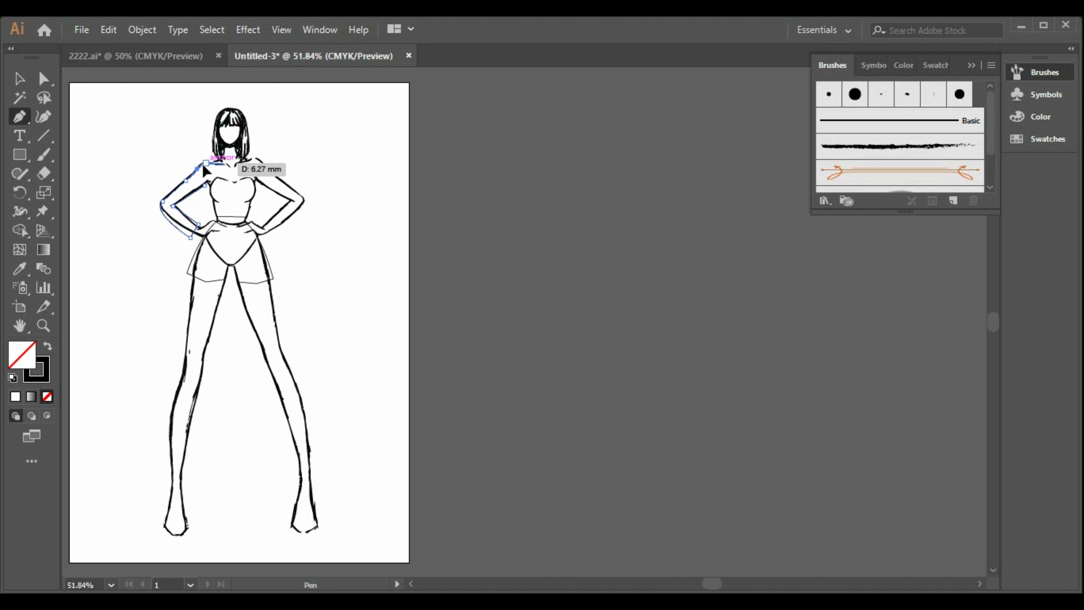
left_click(206, 163)
key("ctrl+z")
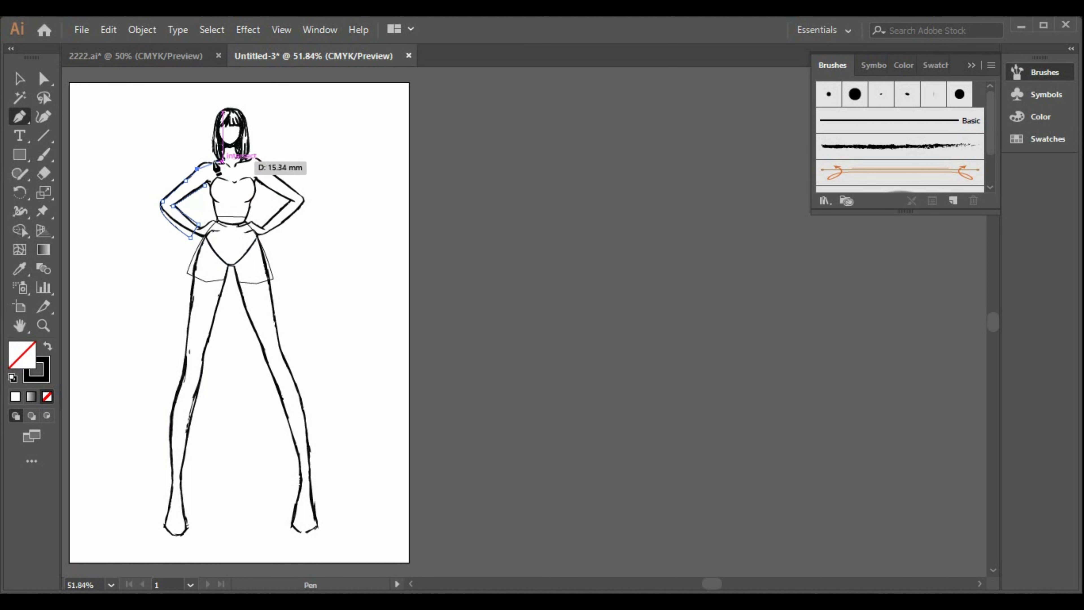
left_click(205, 163)
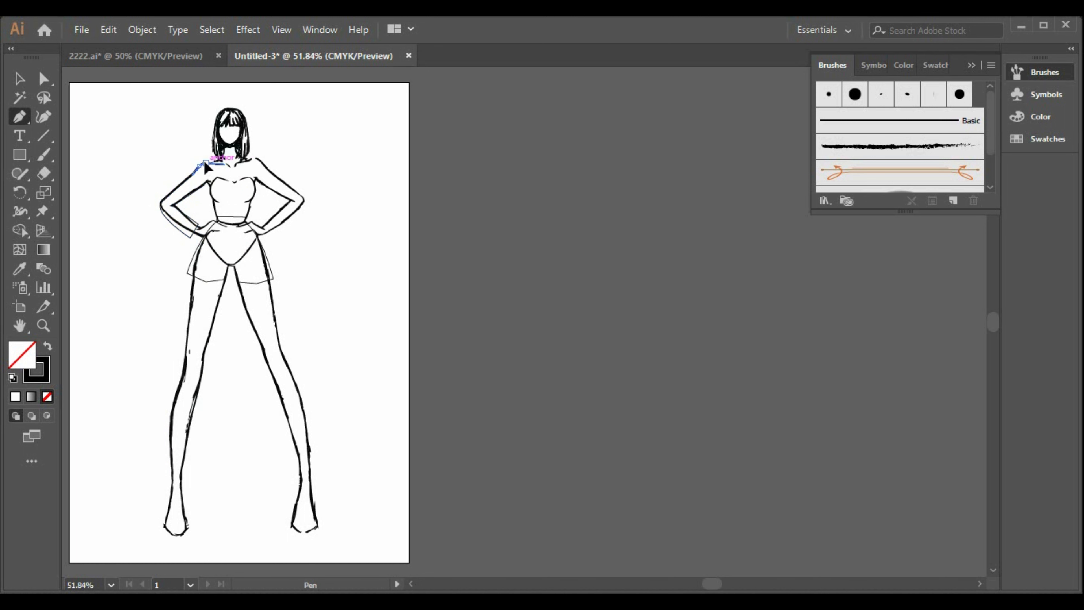
left_click(231, 163)
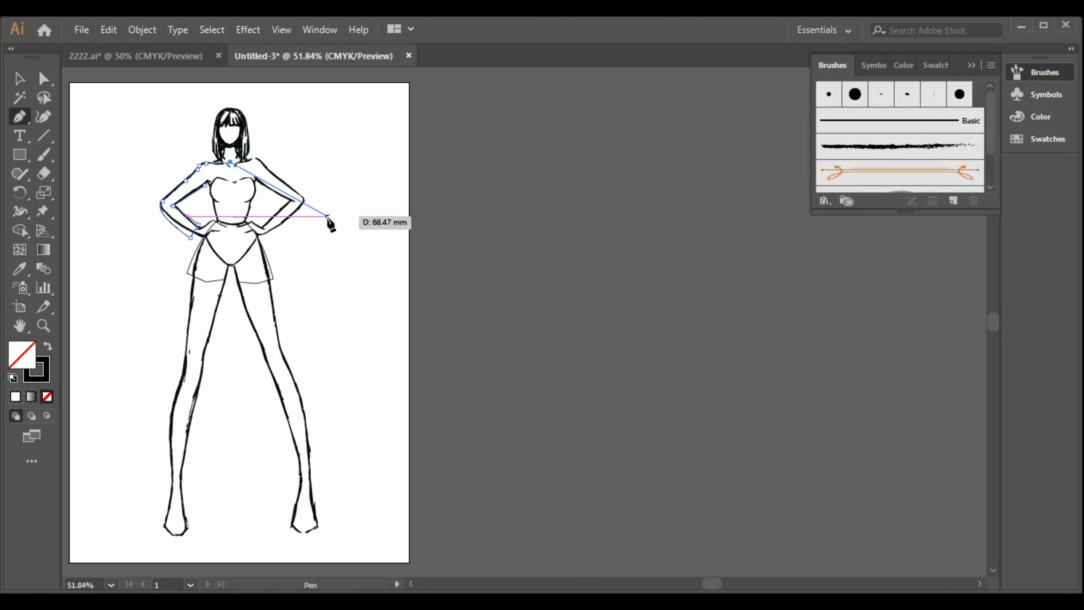
key("ctrl+z")
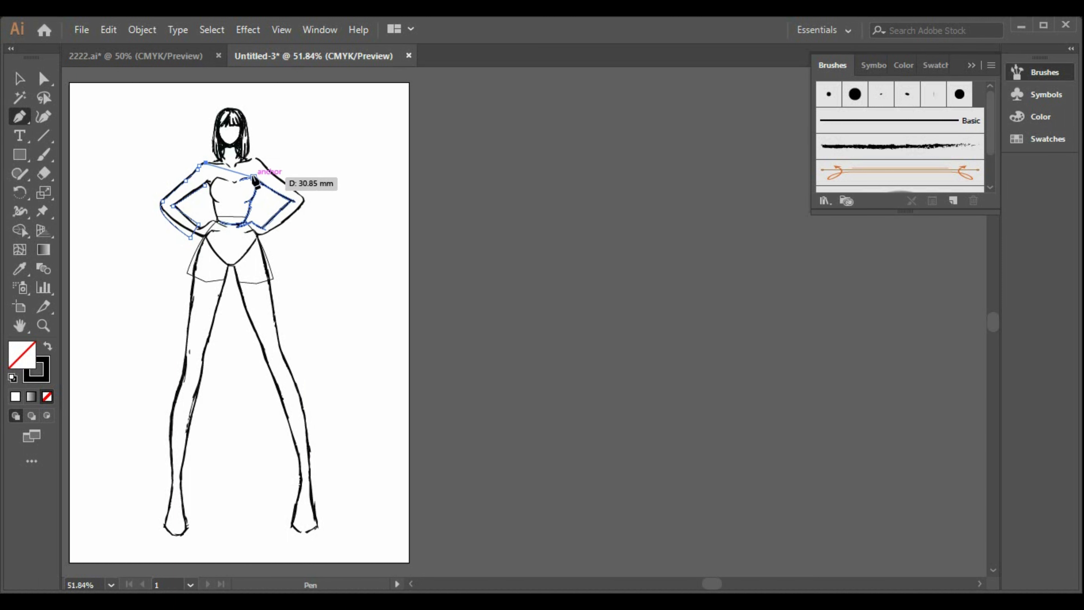
Draw a zigzag neckline back and forth across the chest, ending at the figure's left underarm
left_click(251, 167)
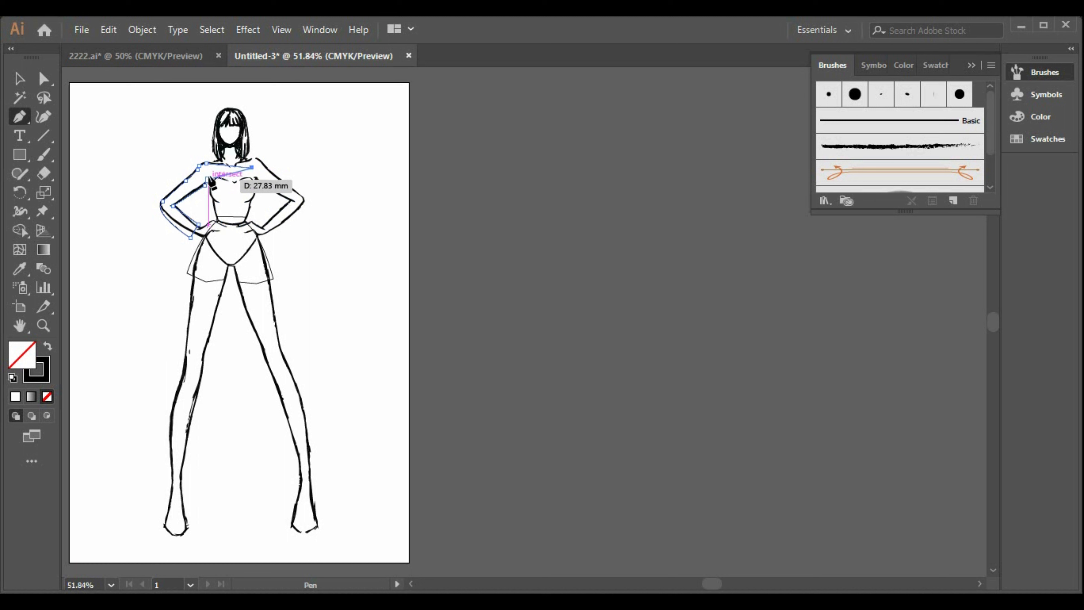
left_click(206, 173)
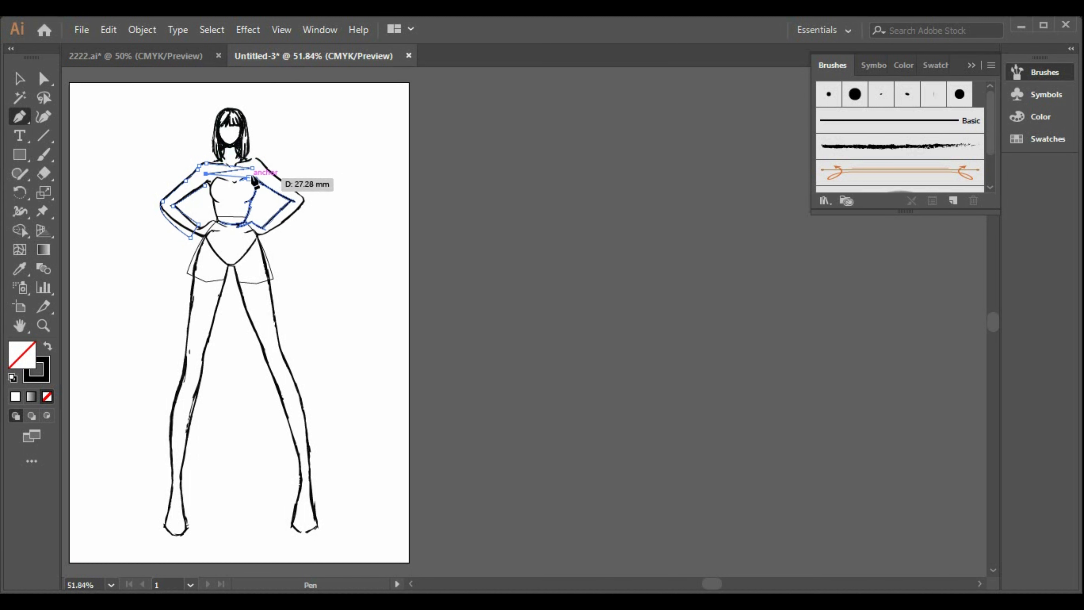
left_click(250, 174)
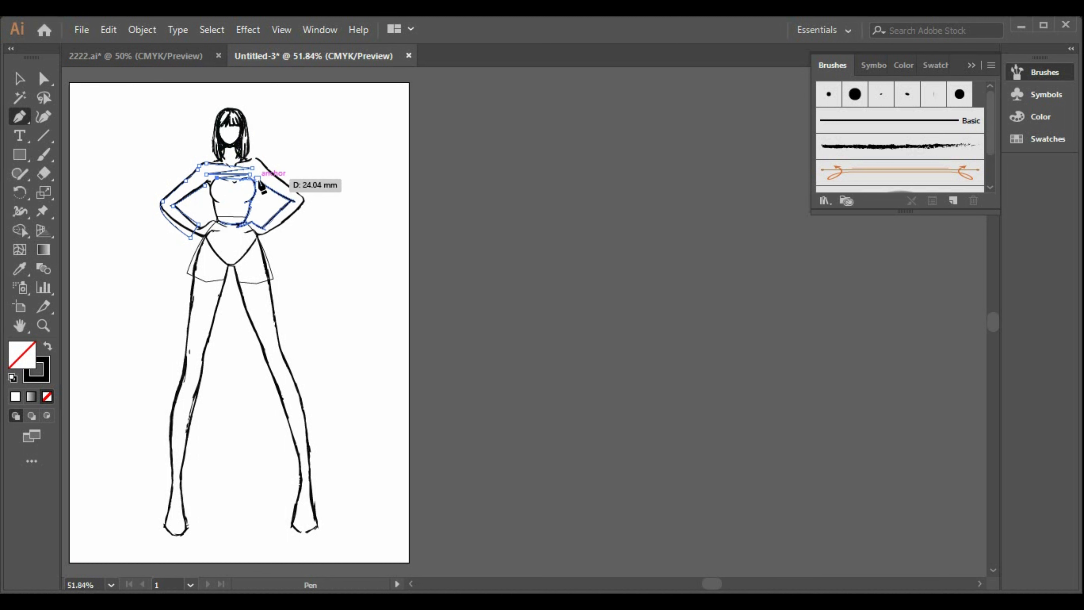
left_click(256, 180)
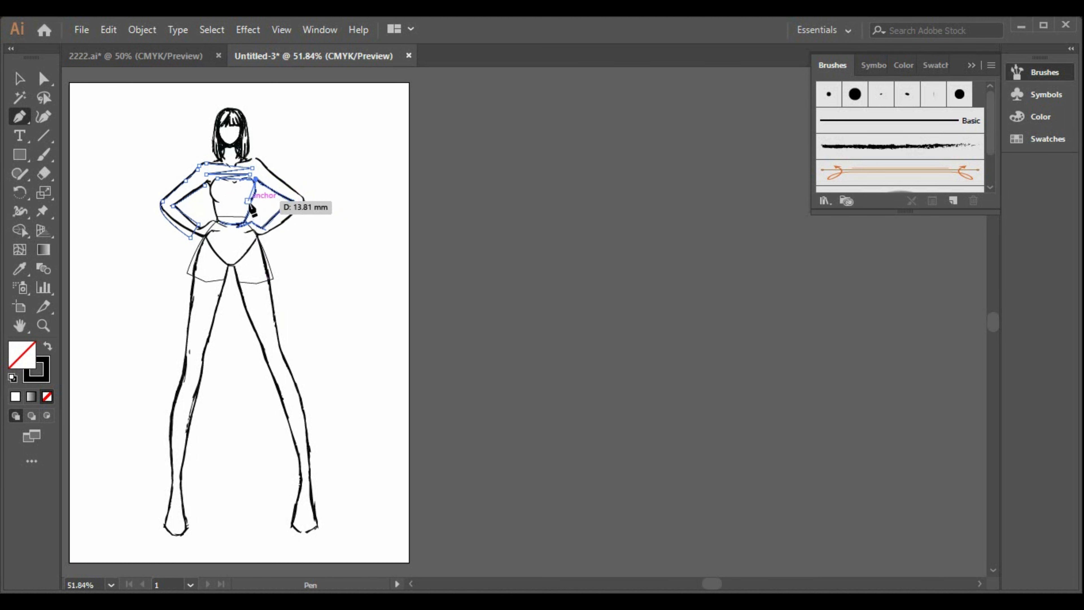
Draw the top's side edge from the figure's left underarm down along the torso
left_click_drag(251, 206, 246, 211)
key("ctrl+z")
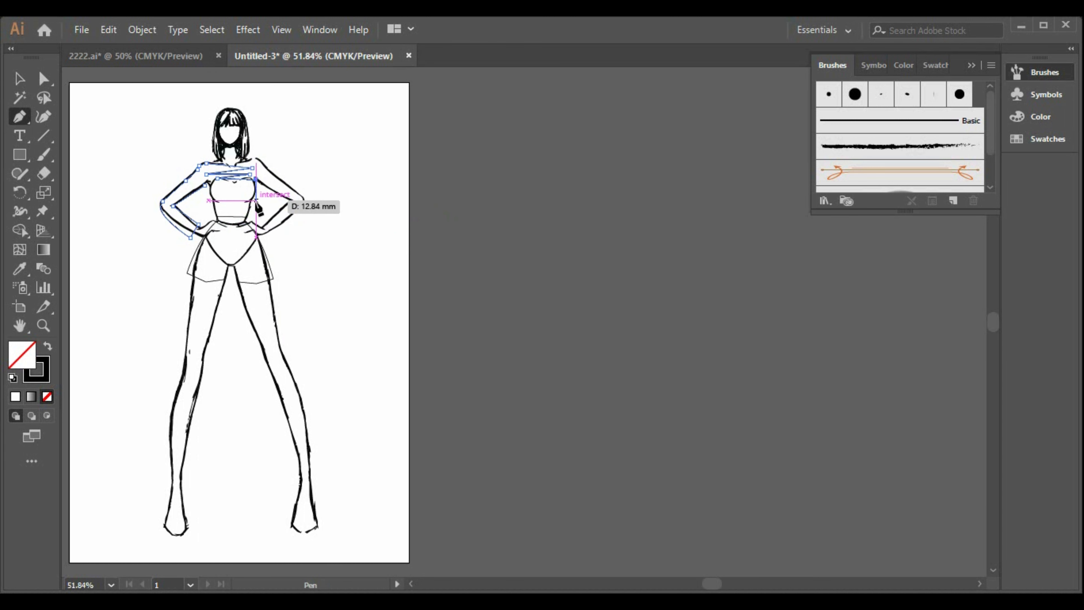
left_click(250, 201, "ctrl")
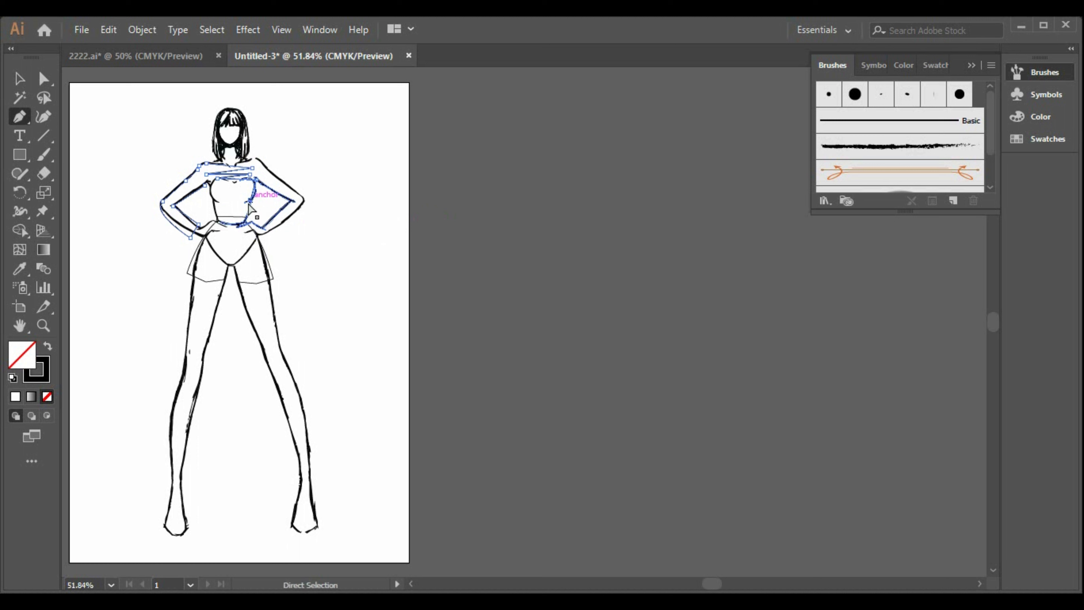
key("ctrl+z")
left_click(248, 202, "ctrl")
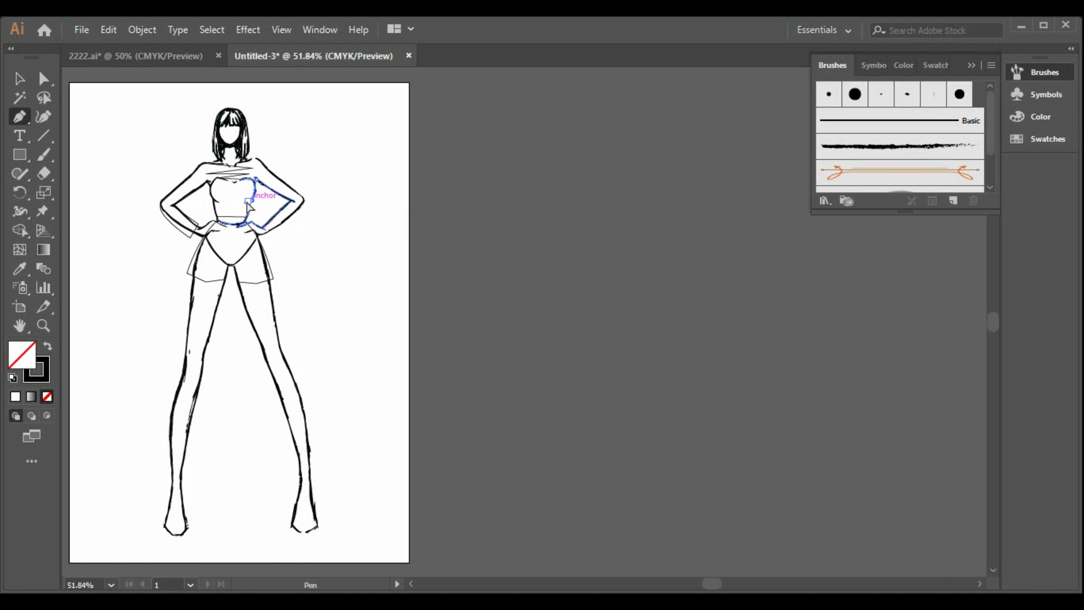
key("ctrl+z")
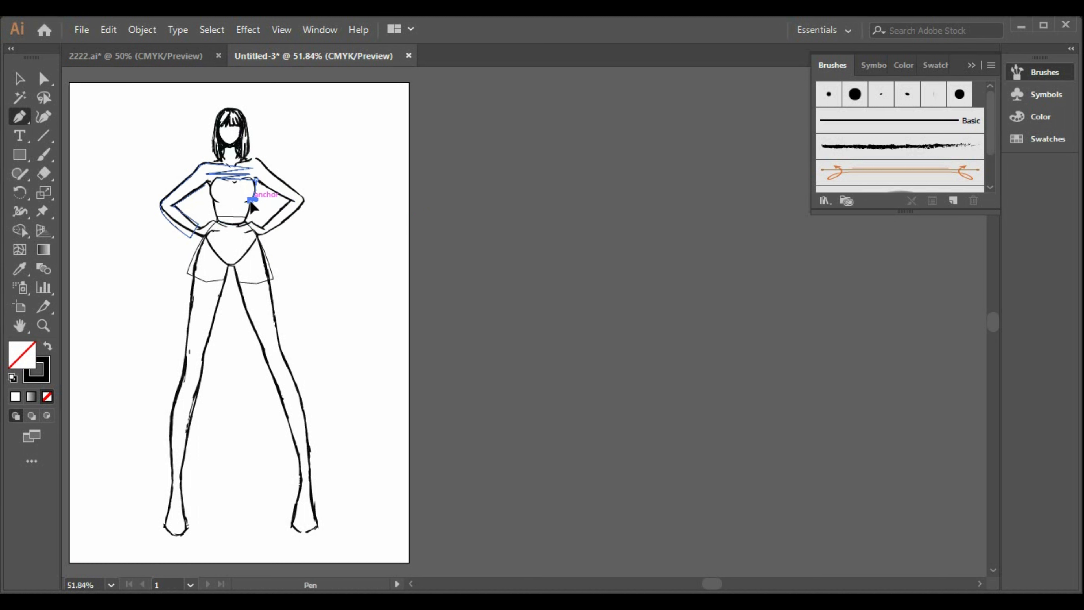
Draw a jagged hem across the waist and close the top's outline up the figure's right side at the underarm
left_click(225, 212)
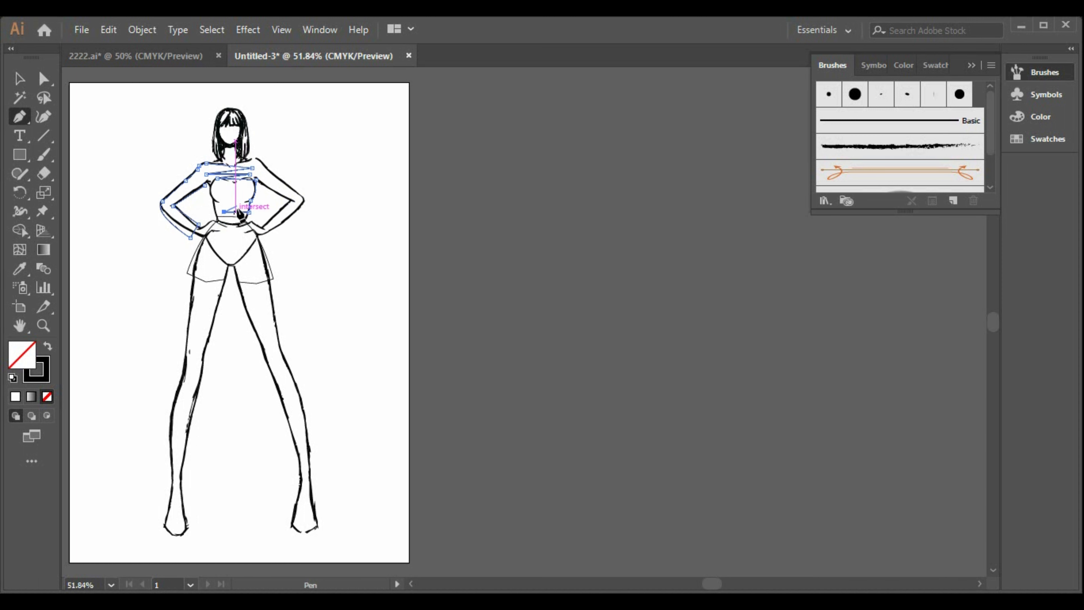
left_click(239, 205)
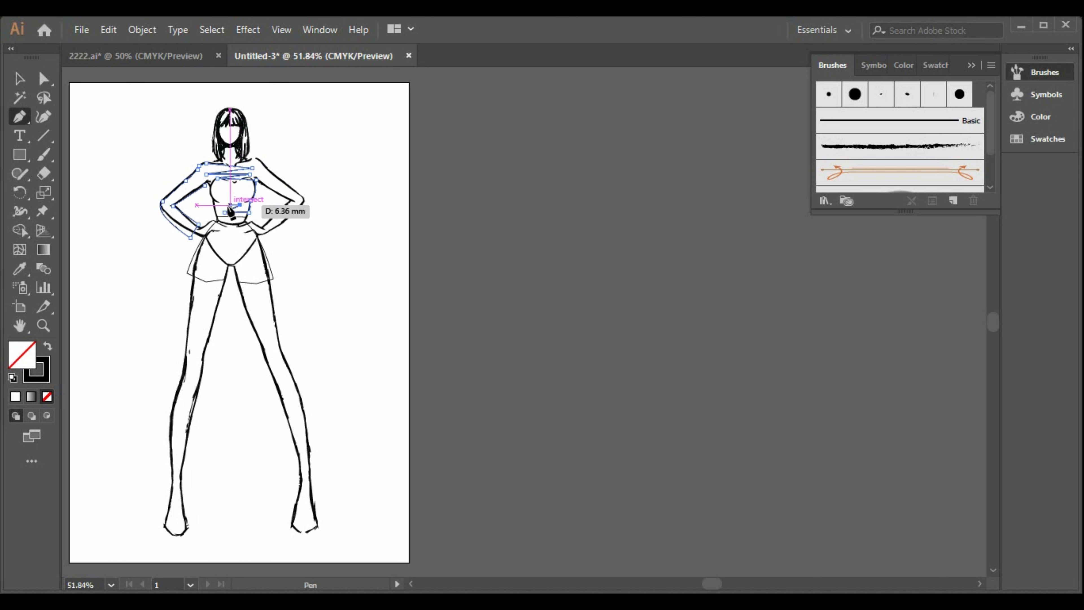
left_click(217, 213)
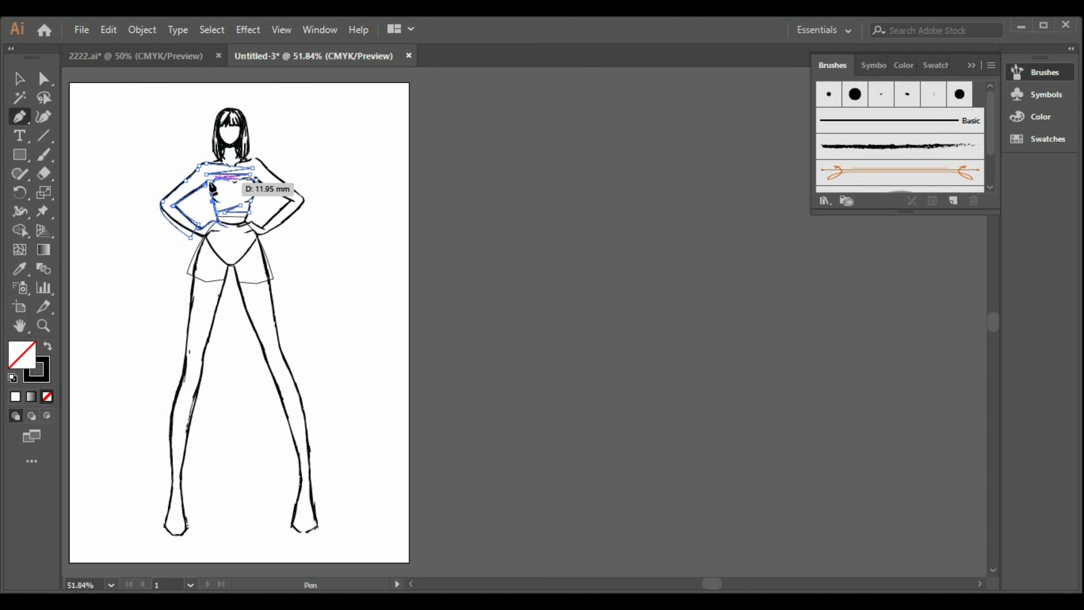
left_click(211, 183)
left_click(204, 185)
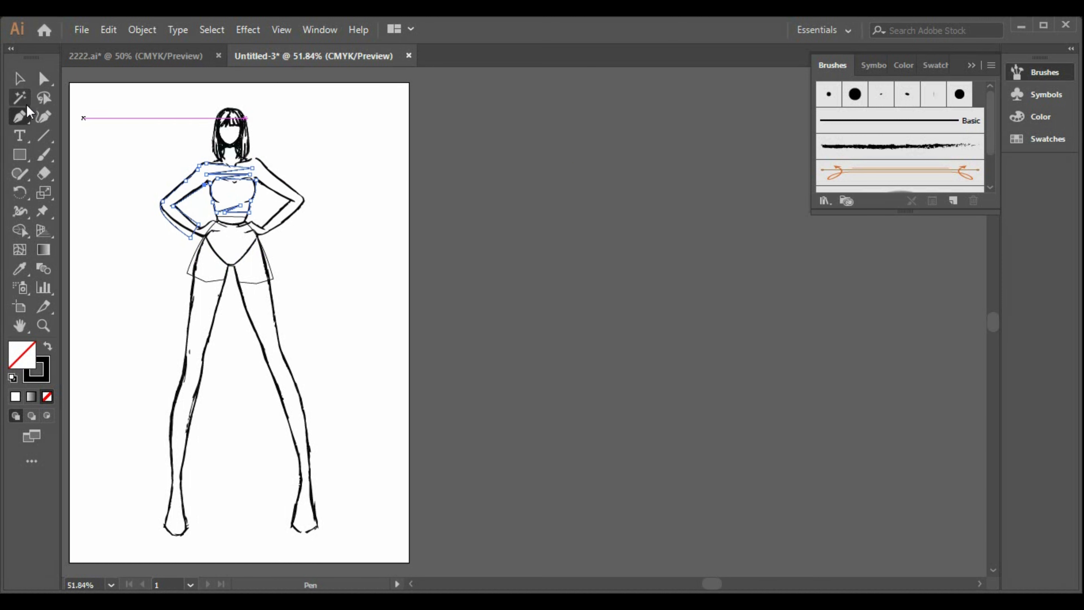
Swap fill and stroke on the top and on the shorts, giving both shapes a black fill
key("v")
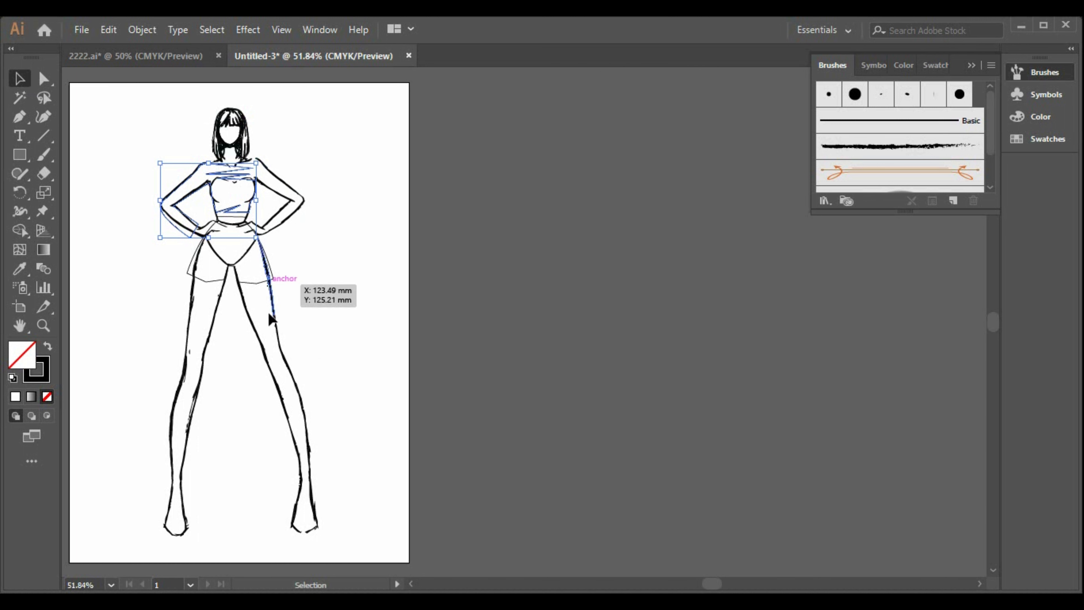
left_click(48, 346)
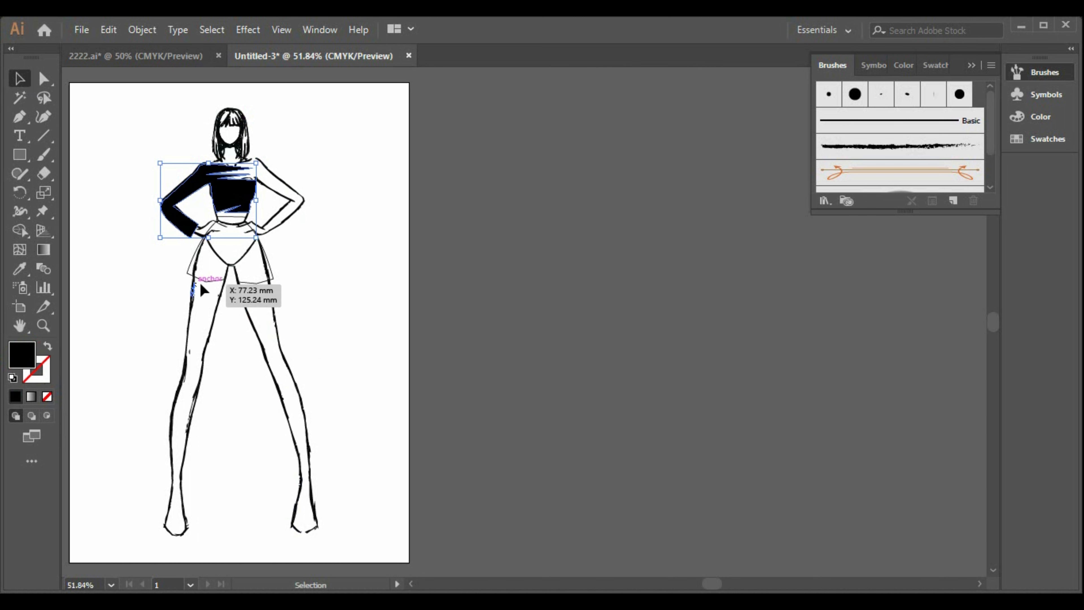
left_click(216, 281)
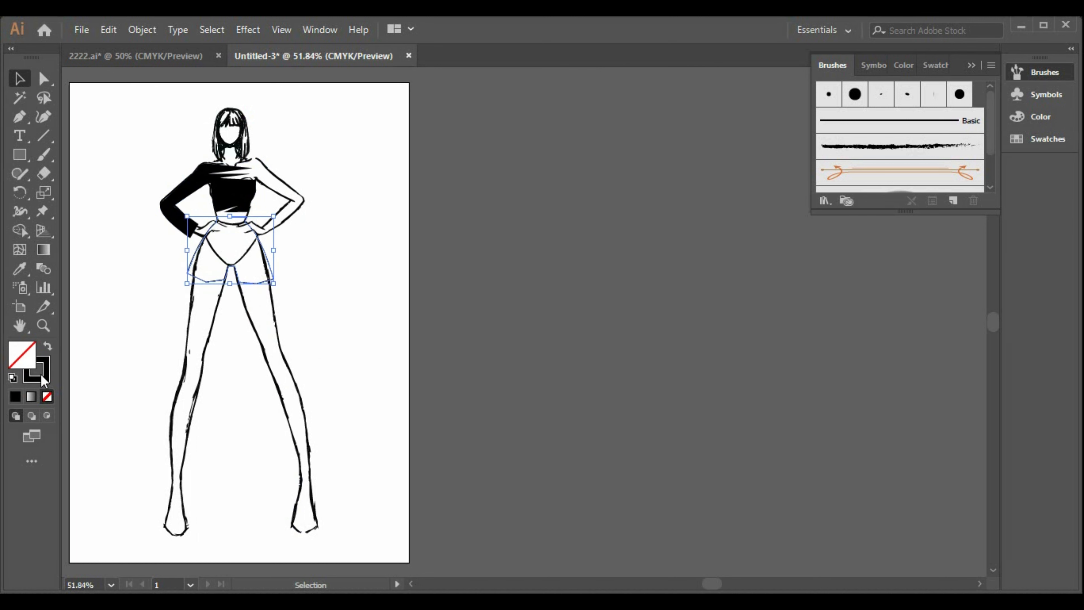
left_click(48, 347)
Add a black stroke to the shorts and the one-sleeved top, and deselect the artwork
left_click(47, 368)
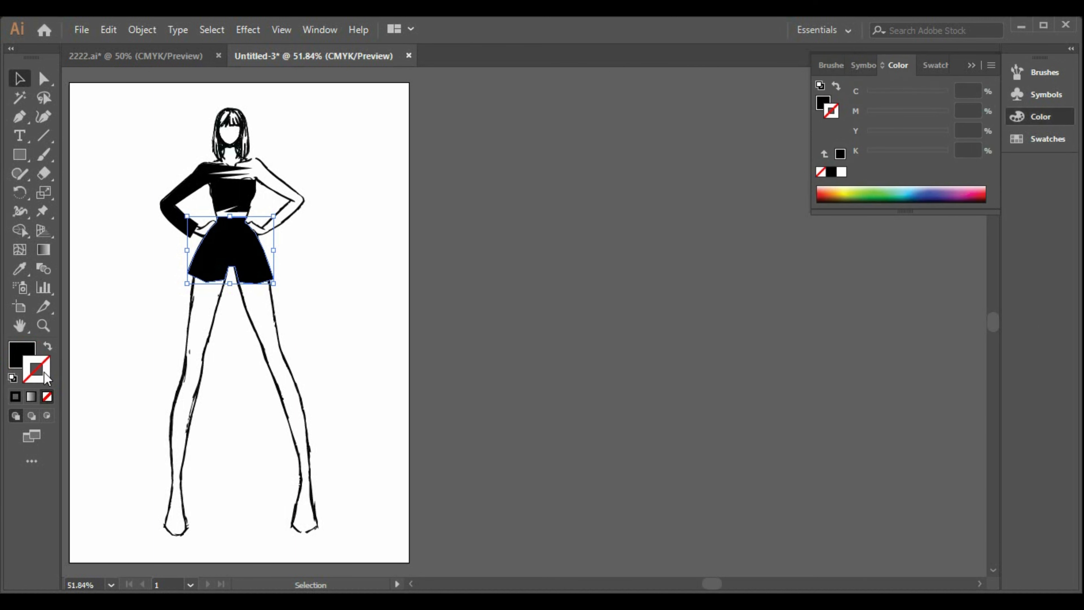
left_click(831, 172)
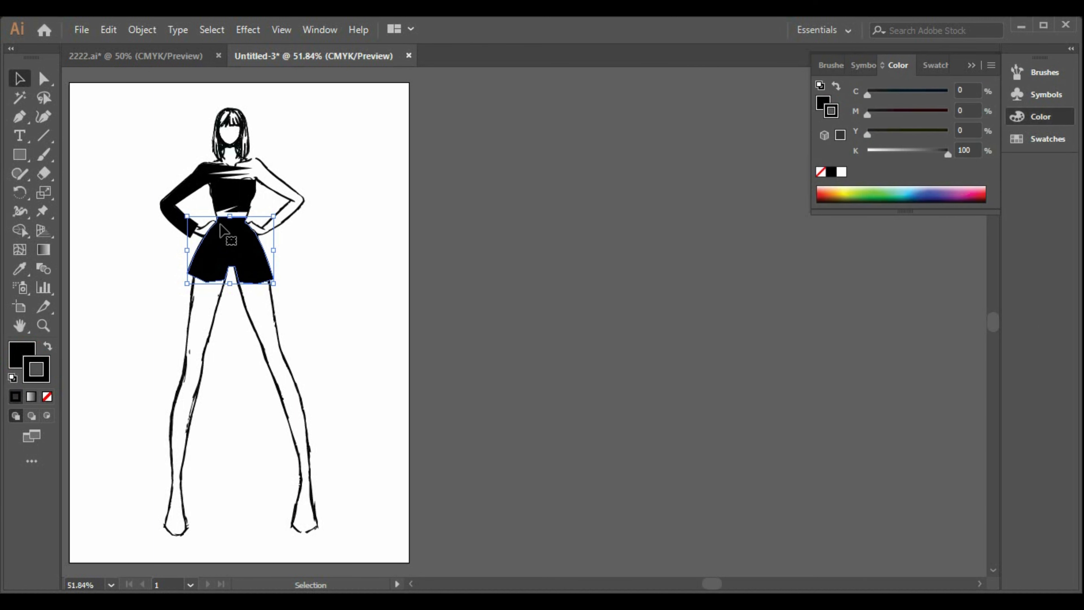
left_click(169, 204)
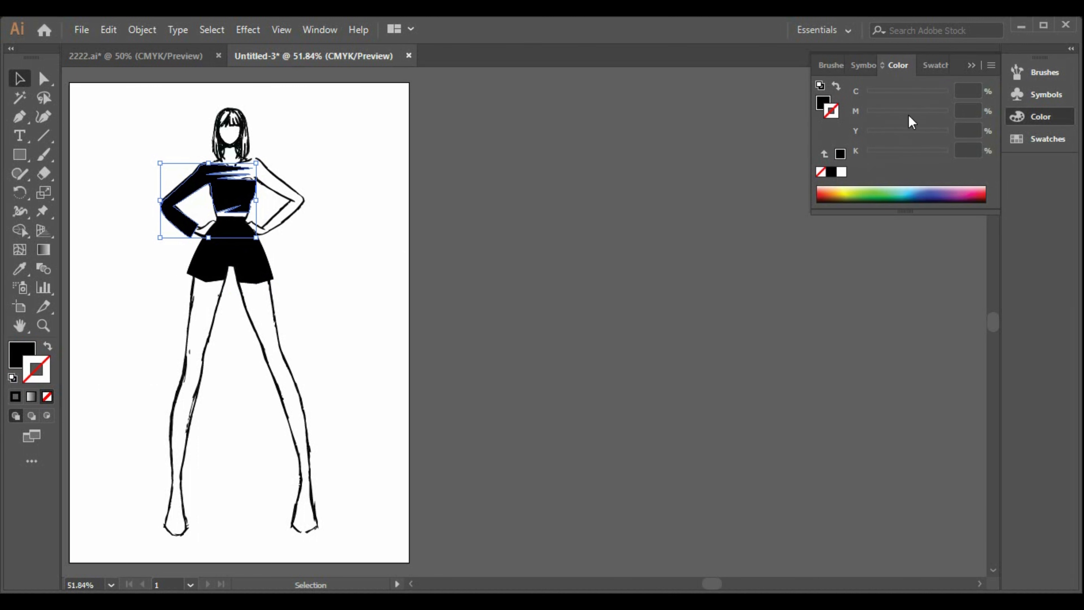
left_click(831, 172)
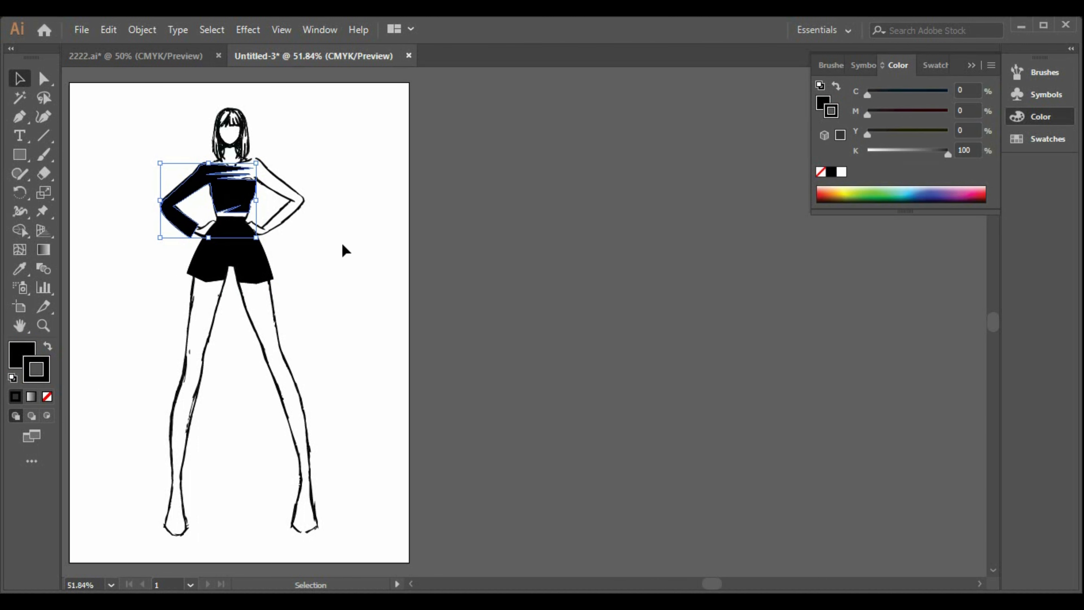
left_click(344, 250)
Place copies of the top and the shorts beside the artboard, with the shorts copy below the top copy
left_click(217, 181)
key("ctrl+c")
key("ctrl+v")
left_click(260, 273)
key("ctrl+c")
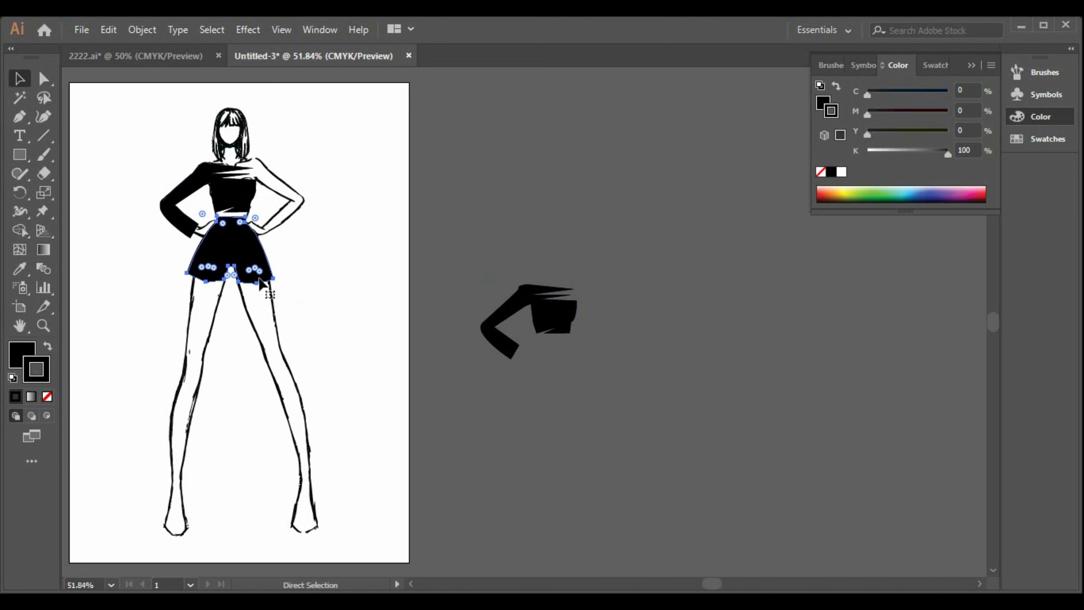
key("ctrl+v")
left_click_drag(543, 327, 545, 408)
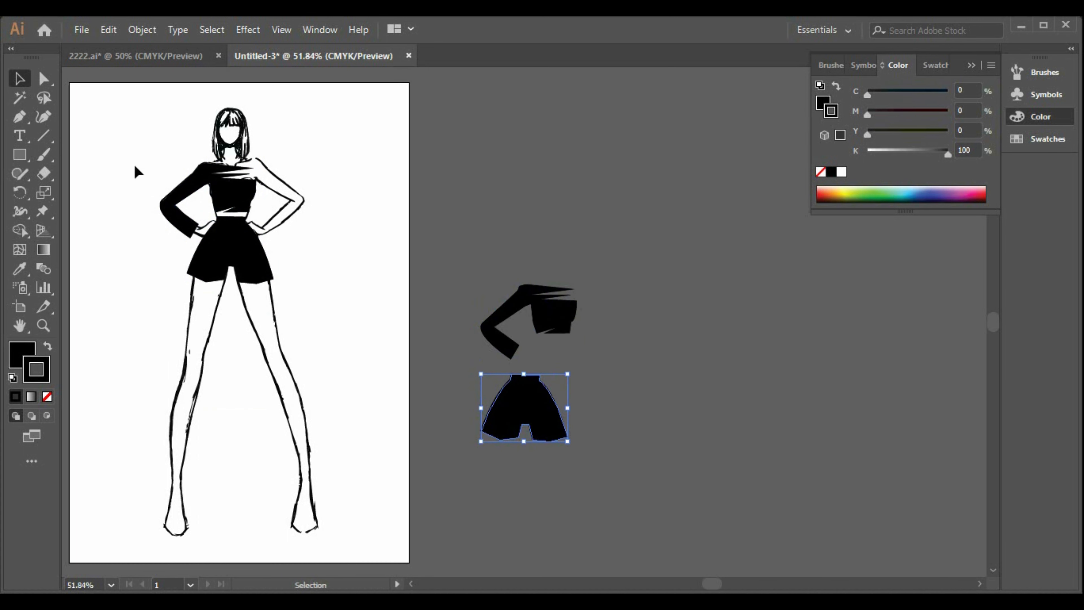
left_click(121, 58)
left_click(649, 258)
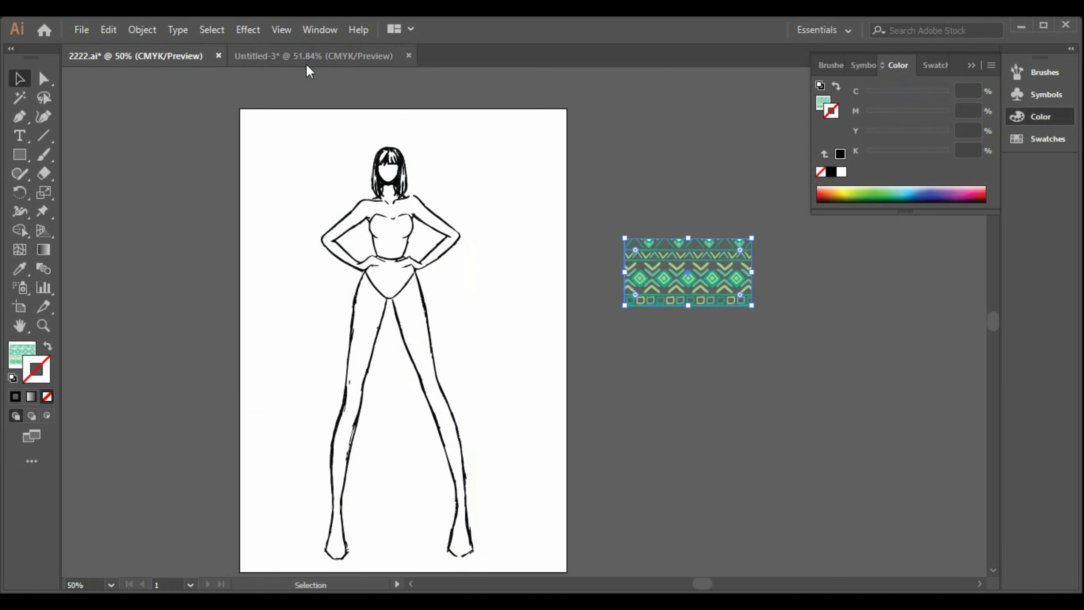
left_click(305, 60)
key("ctrl+v")
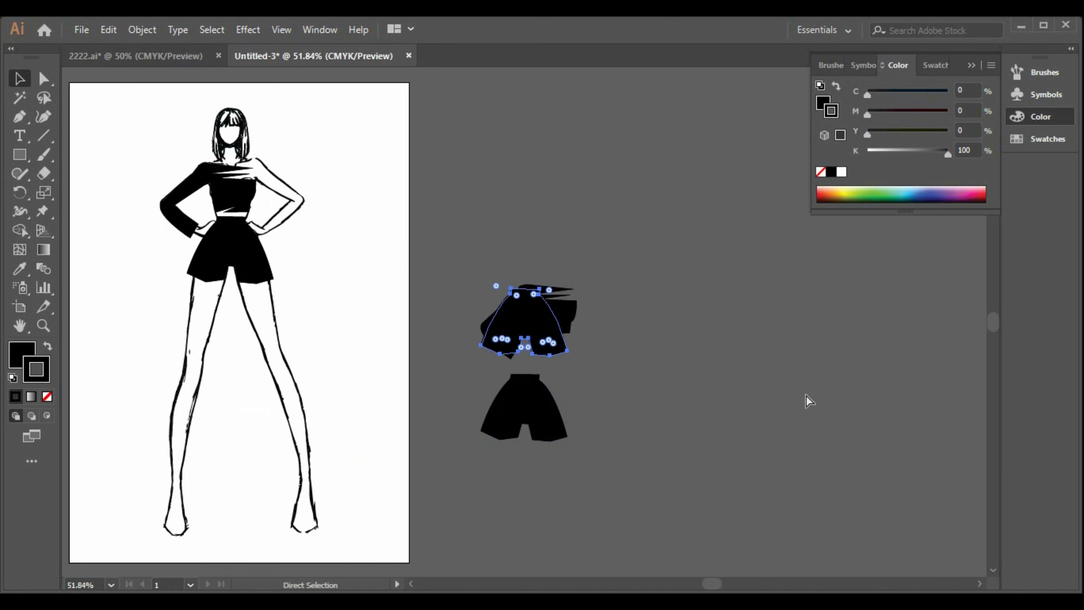
key("Delete")
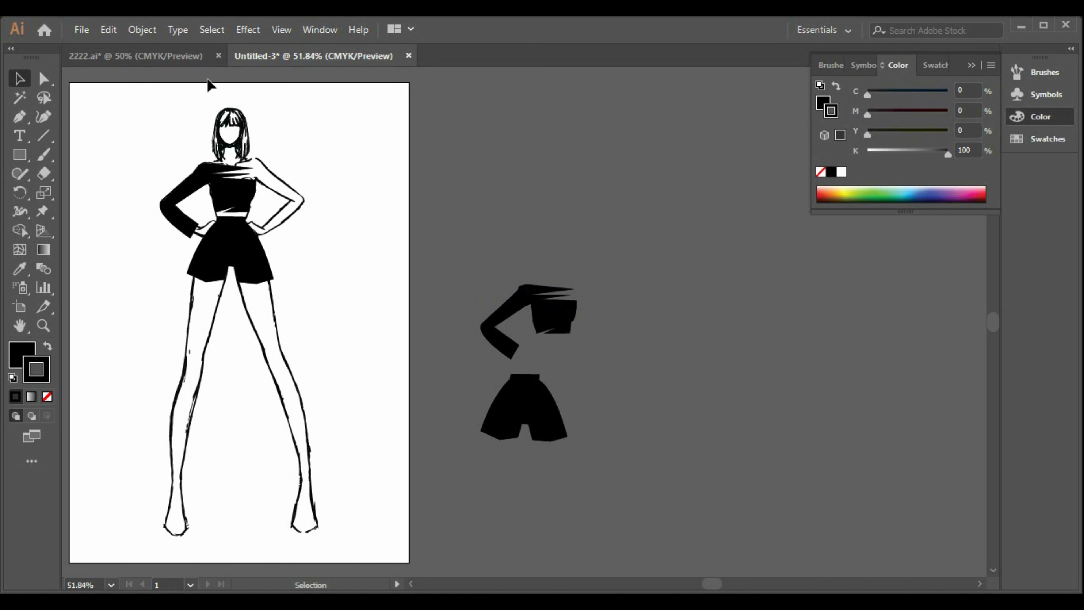
Copy the patterned artwork from the 2222.ai document and paste it into Untitled-3, above and beside the garment copies
left_click(182, 56)
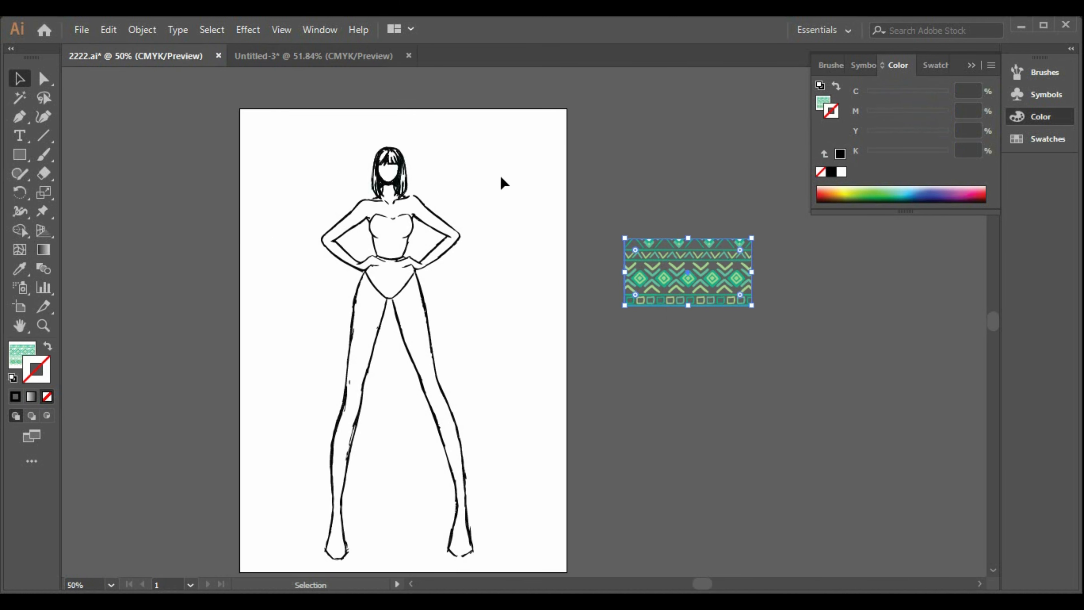
key("ctrl+c")
left_click(322, 52)
key("ctrl+v")
left_click_drag(529, 307, 662, 244)
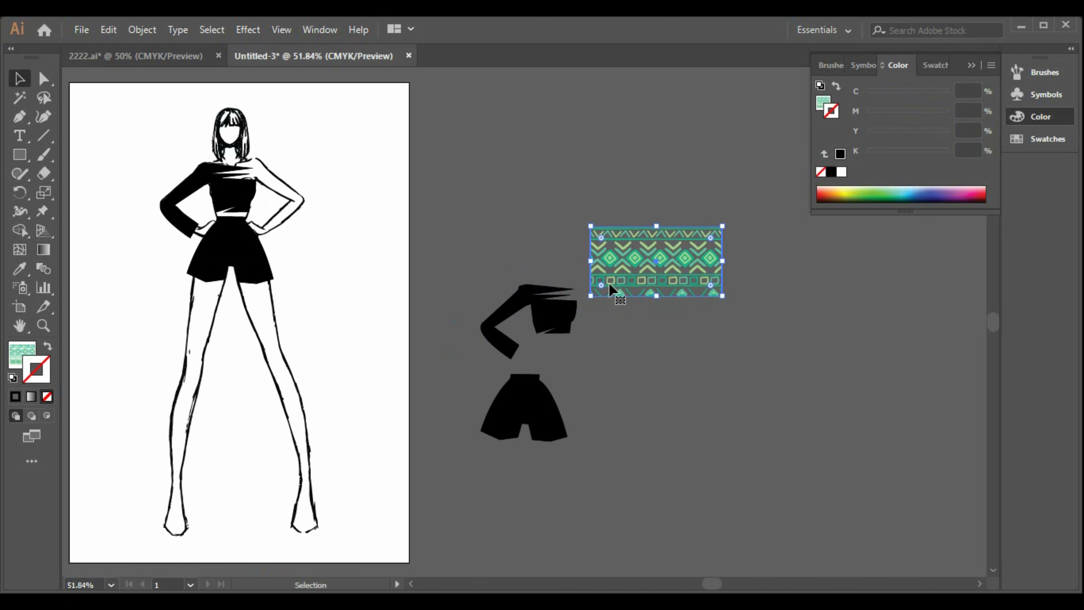
Apply the artwork's pattern to the top and shorts copies with the Eyedropper, and give both a black stroke
left_click(537, 304)
left_click(559, 437, "shift")
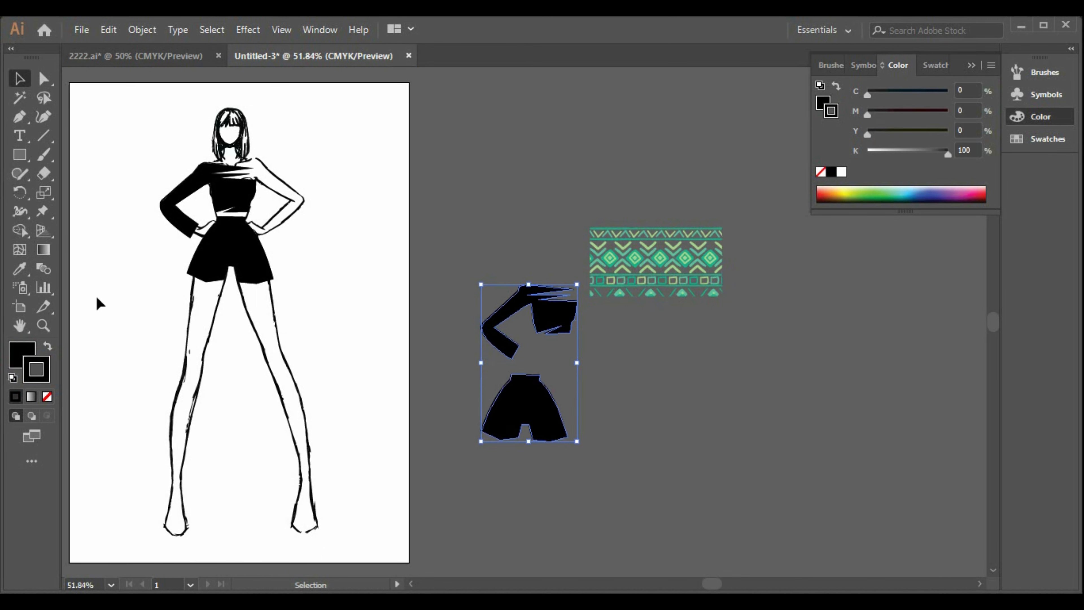
left_click(21, 268)
left_click(632, 248)
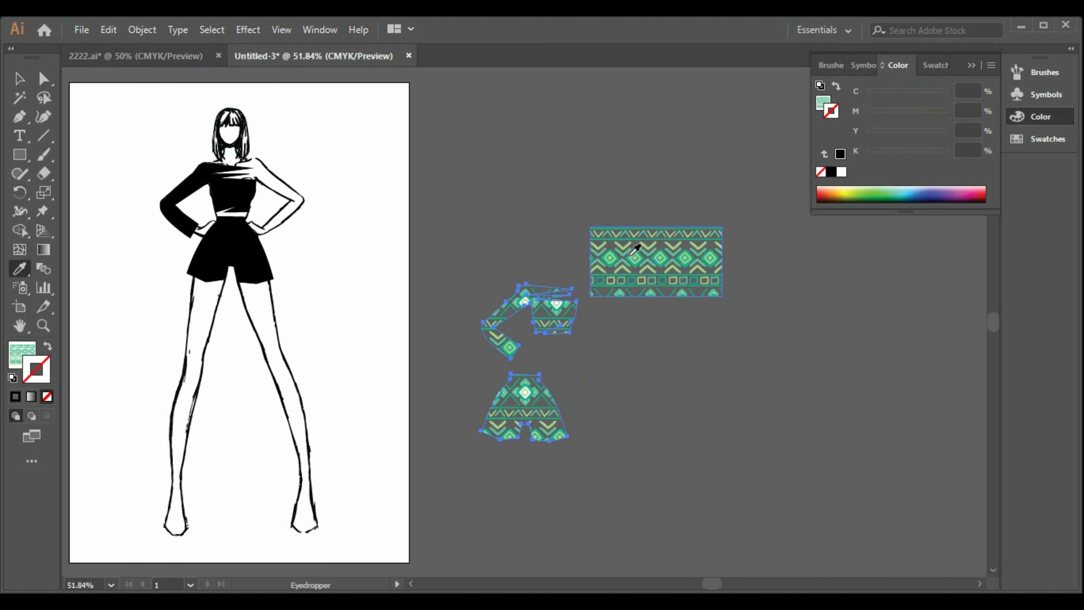
left_click(19, 81)
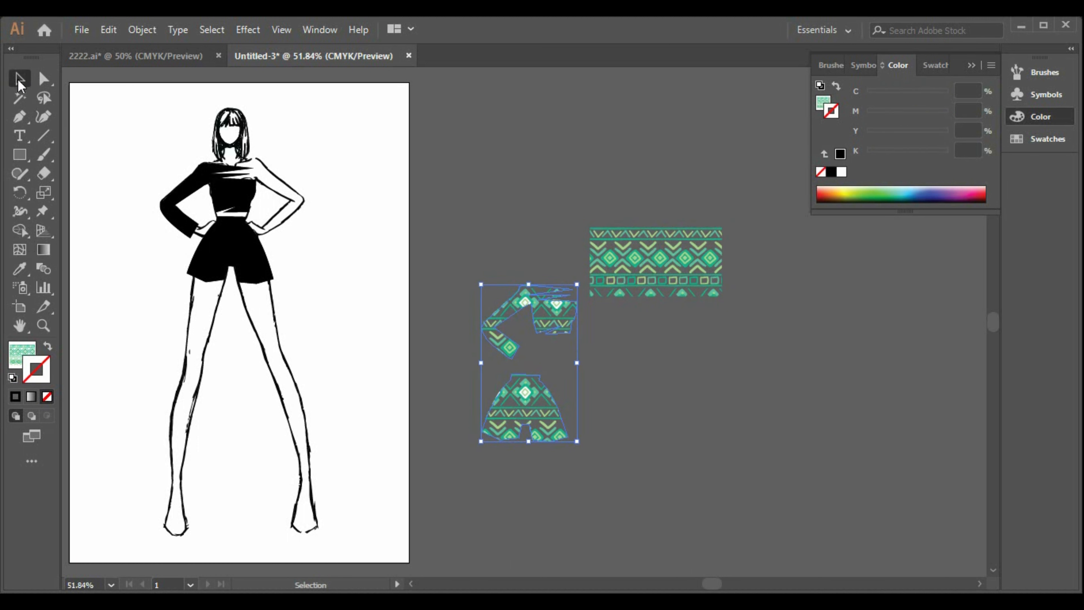
left_click(830, 172)
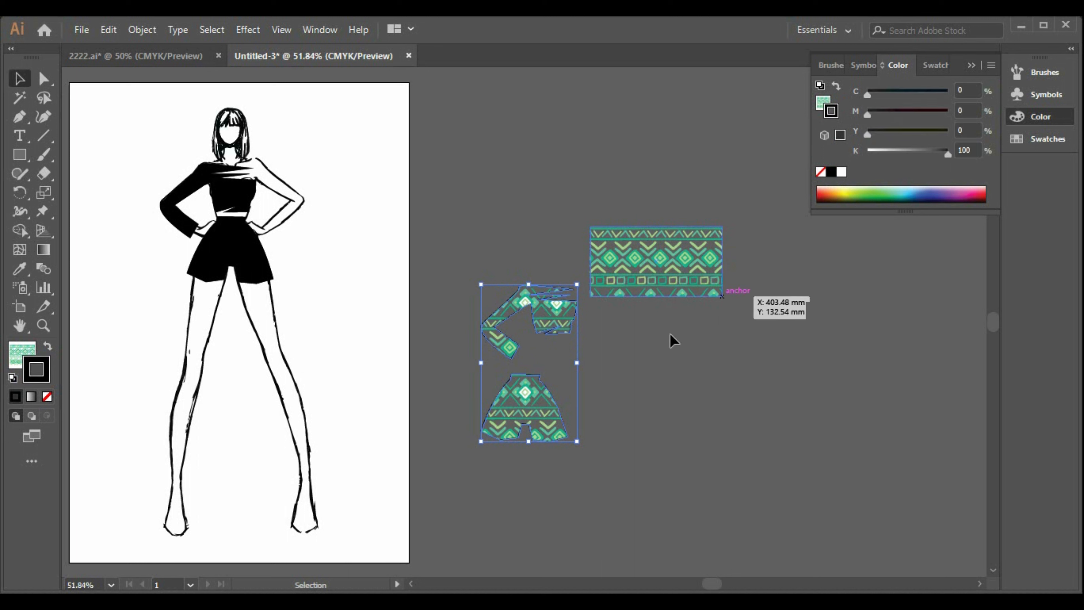
Move the patterned top and shorts onto the figure, aligning the shorts over the black shorts
left_click_drag(545, 322, 226, 201)
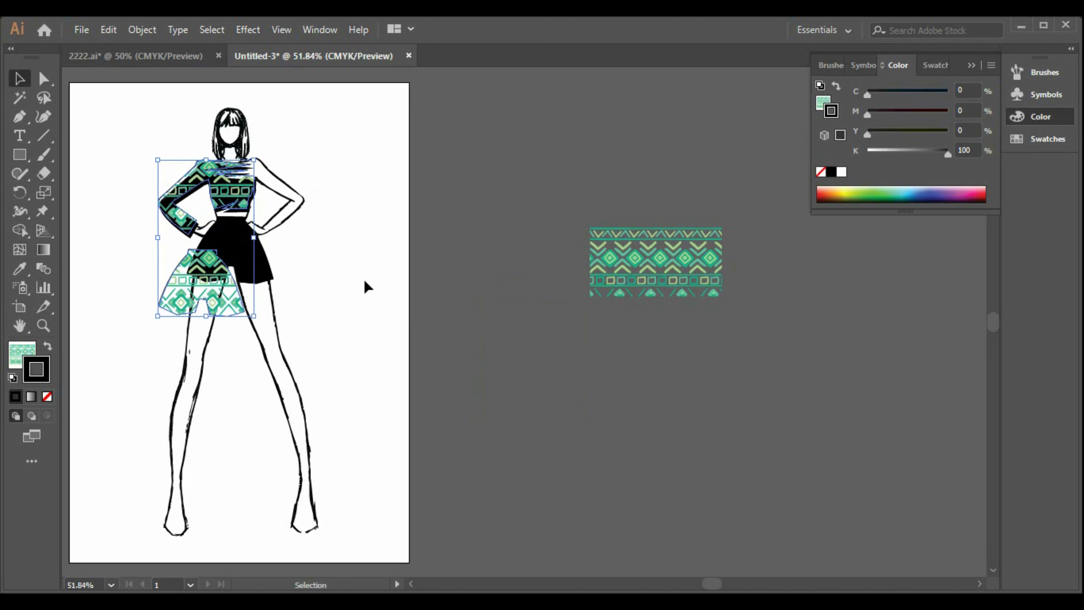
left_click_drag(224, 294, 253, 267)
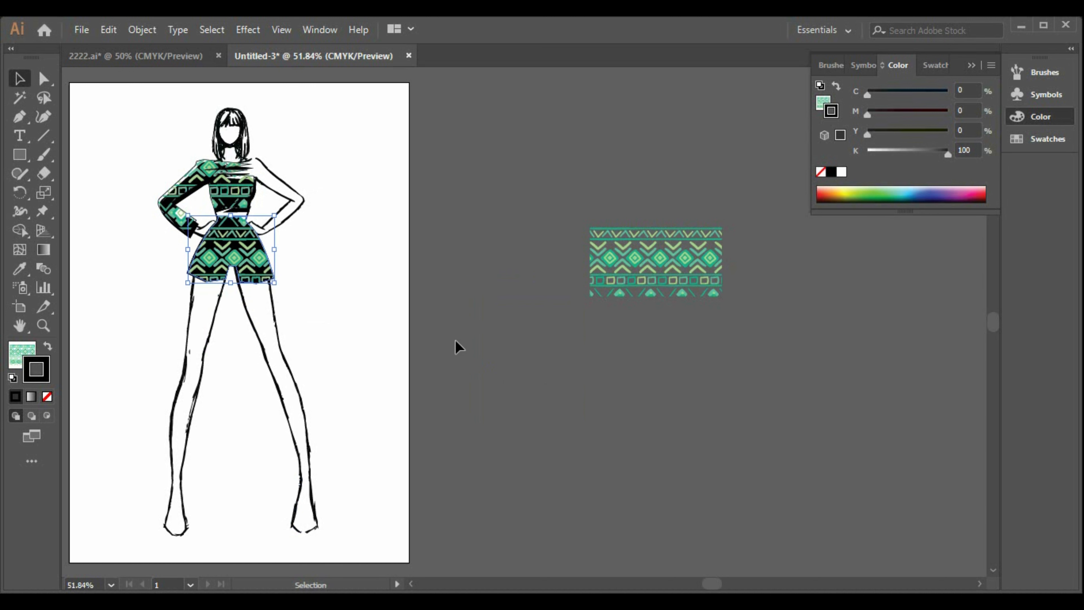
left_click(359, 333)
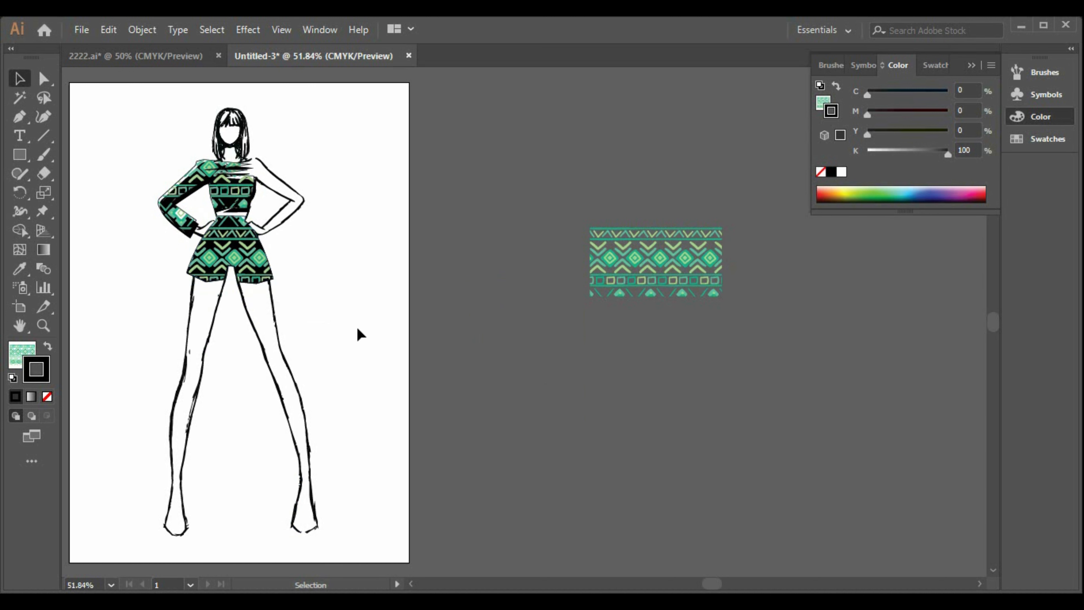
left_click(250, 275)
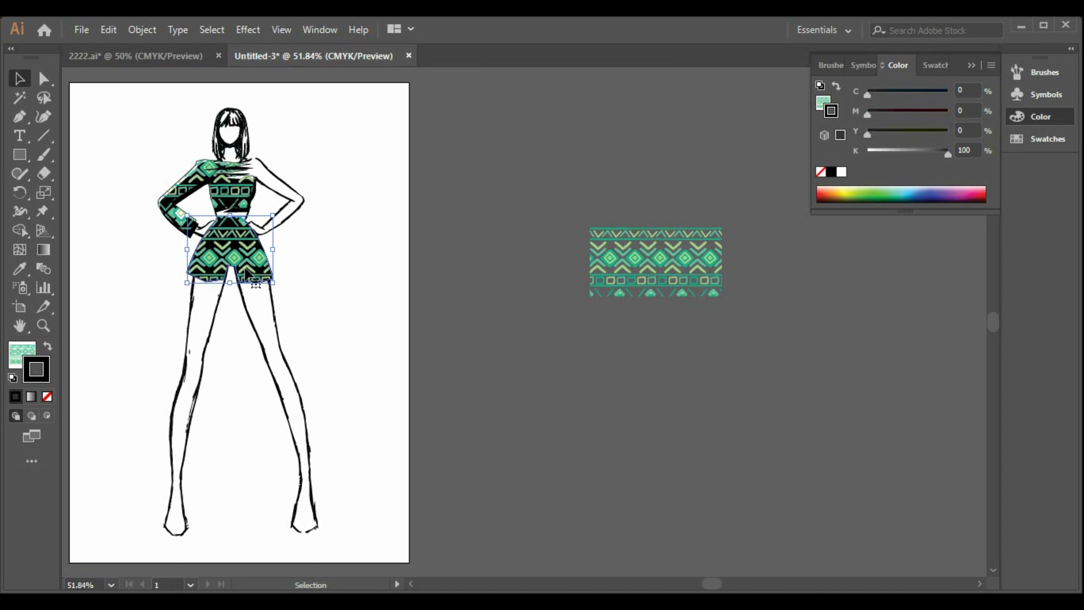
left_click(334, 263)
Nudge the patterned top down and right over the black top, and delete the pattern artwork beside the artboard
left_click(233, 190)
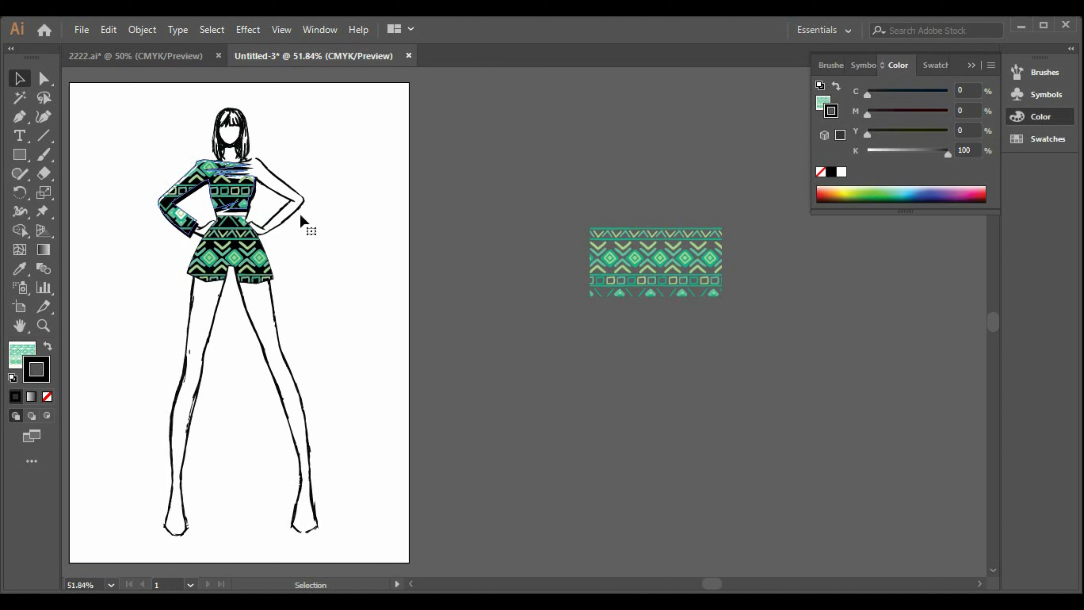
key("Down")
key("Down")
key("Down")
key("Down")
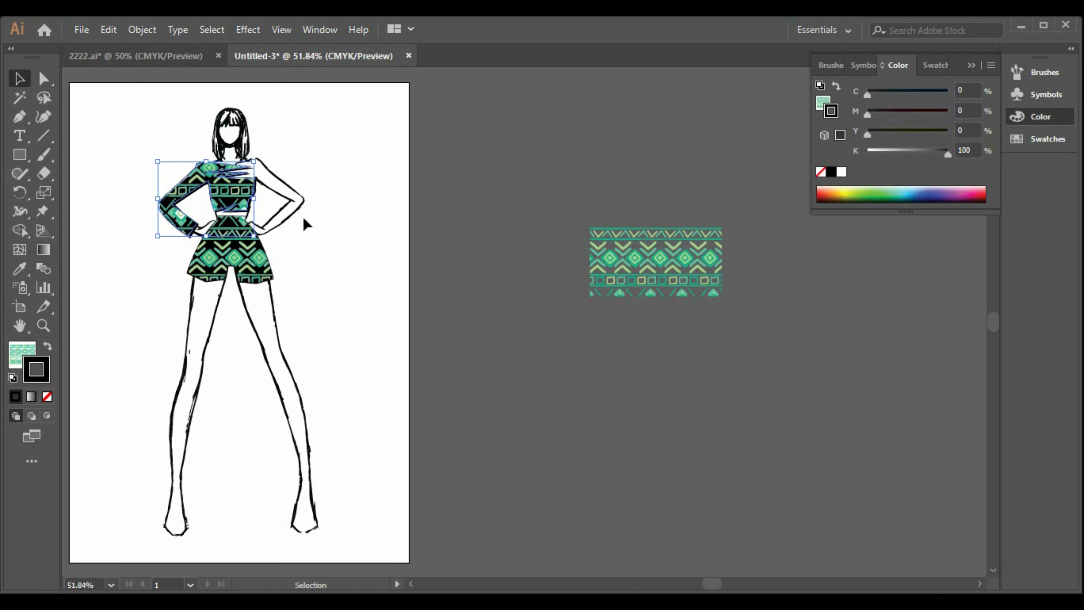
key("Down")
key("Right")
key("Right")
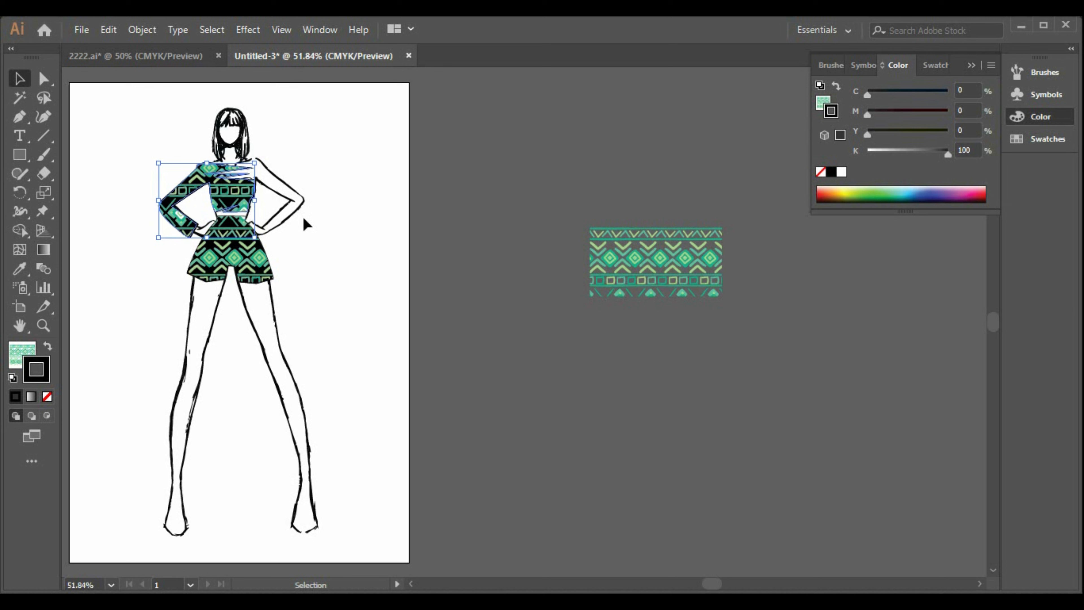
left_click(338, 272)
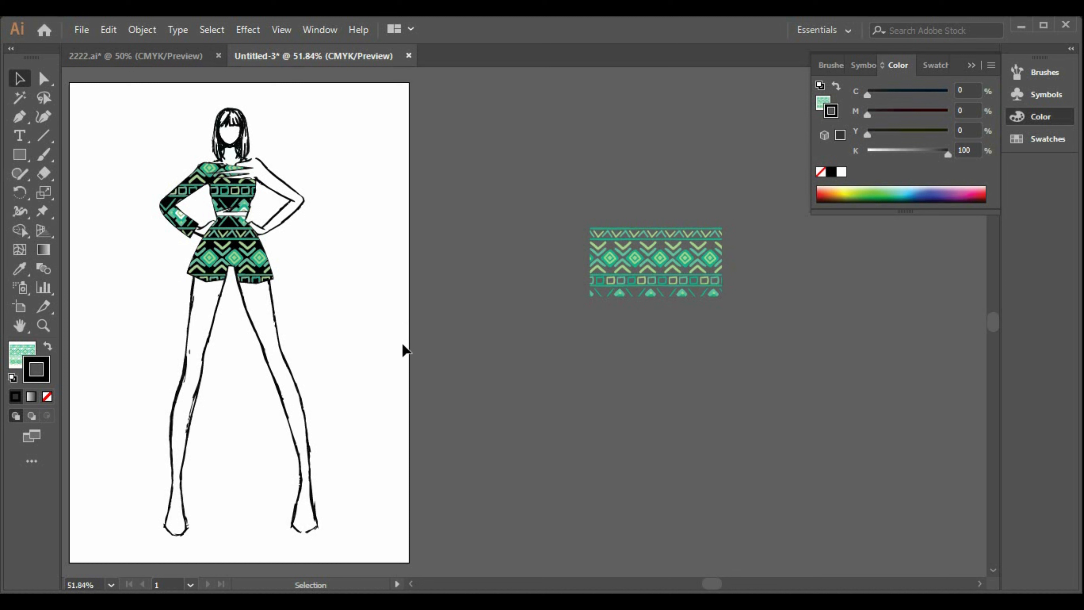
left_click(637, 279)
key("Delete")
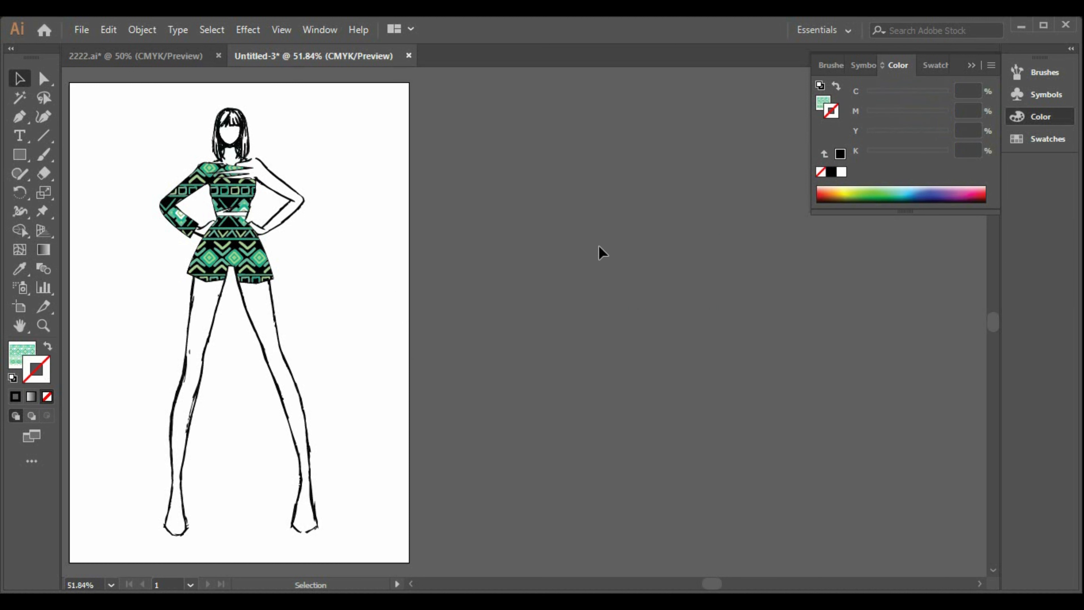
left_click(20, 117)
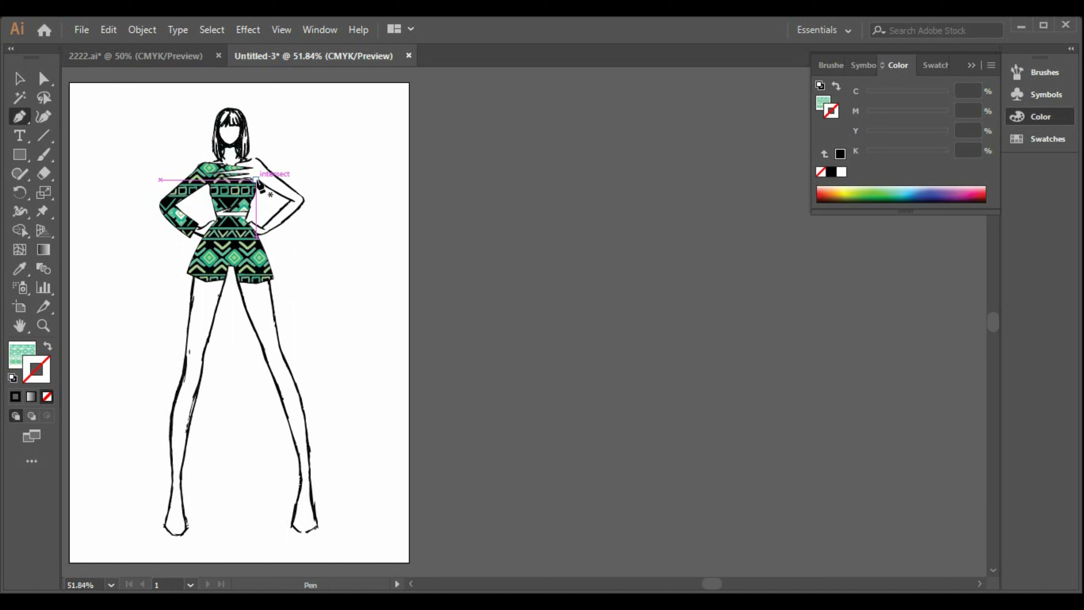
left_click(256, 180)
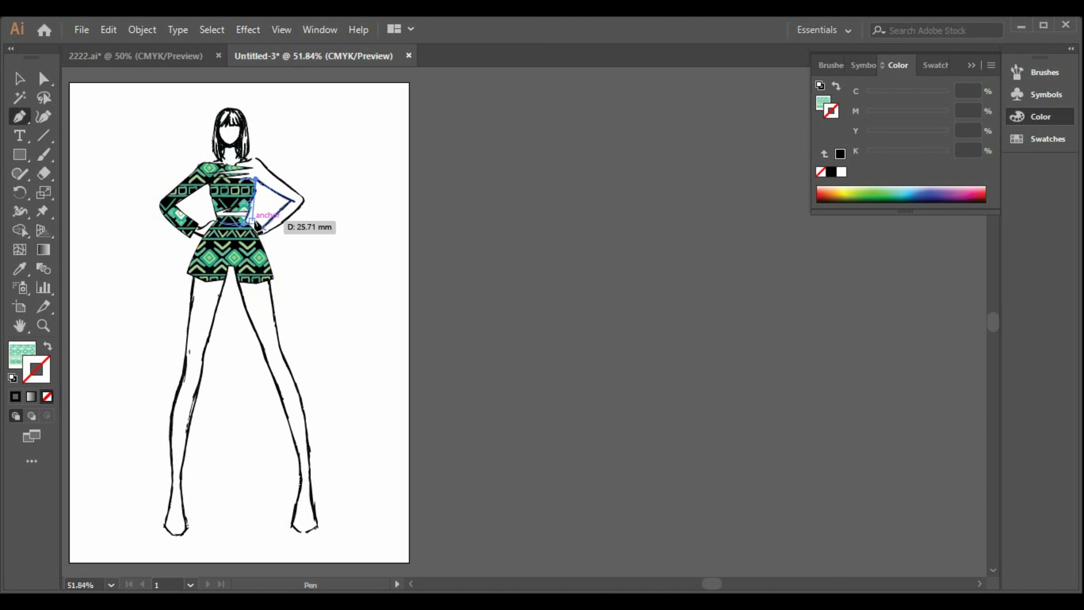
left_click(24, 86)
left_click(190, 133)
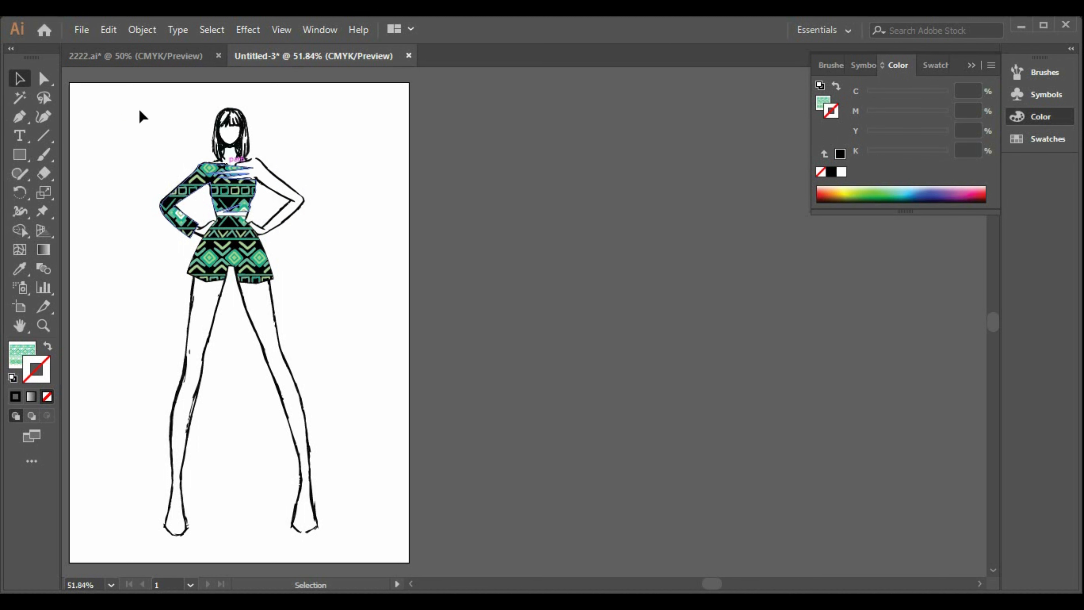
Draw a closed panel with the top's pattern and black stroke from mid-chest to below the shorts, about 38 mm wide at the hem, curving up to the underarm
left_click(234, 199)
key("comma")
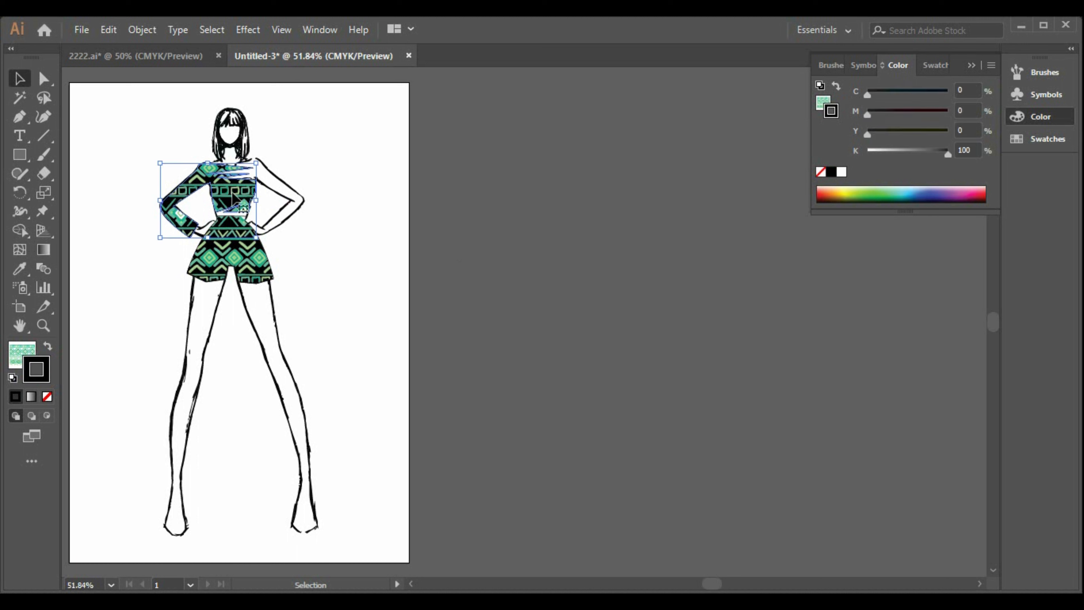
left_click(282, 165)
left_click(30, 122)
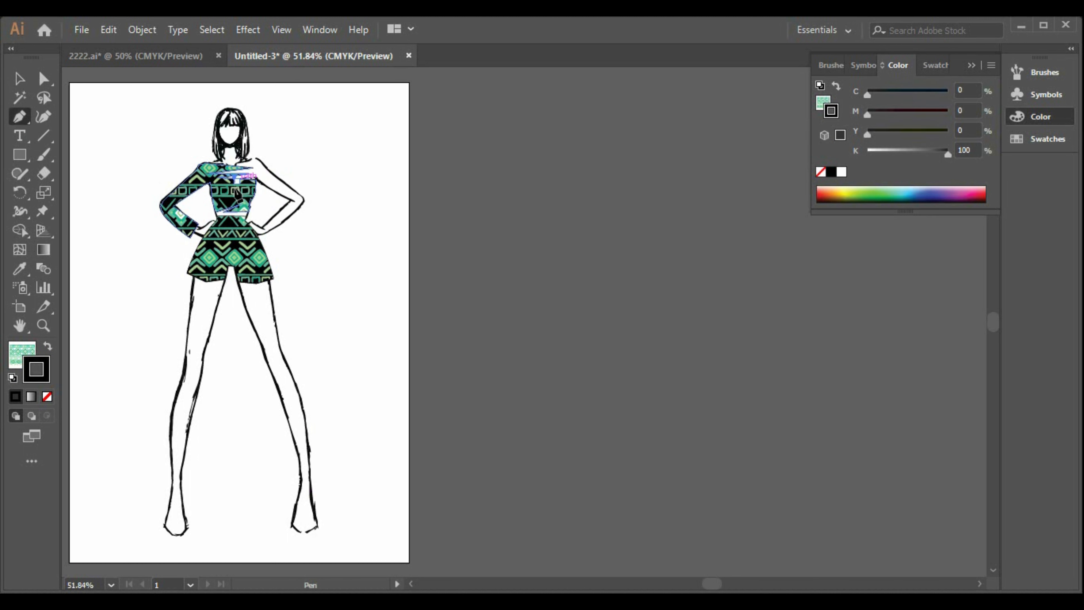
left_click(234, 110)
left_click(231, 304)
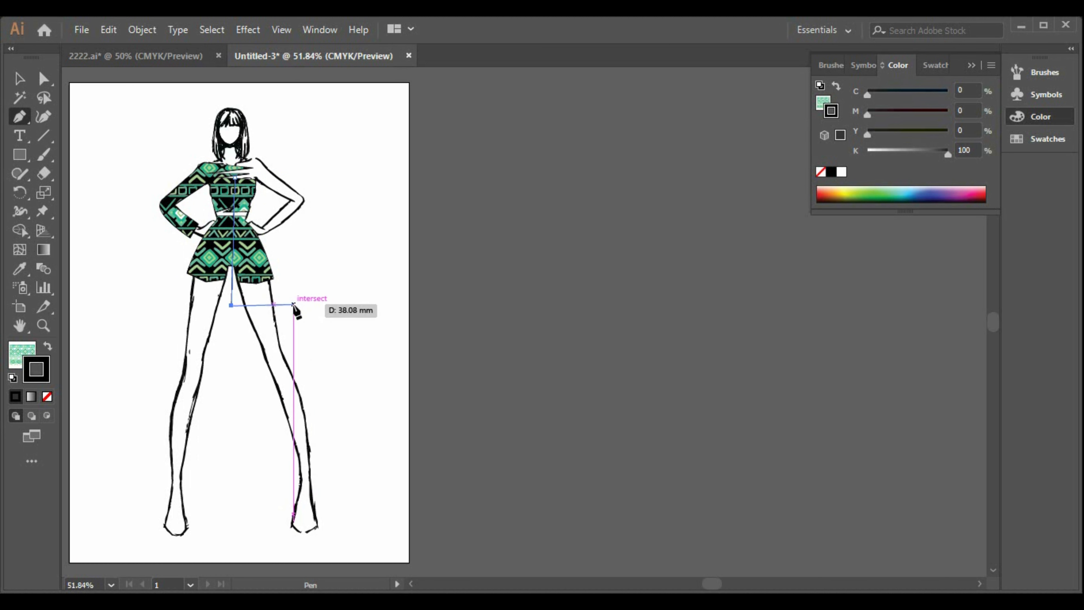
left_click(293, 306)
left_click_drag(258, 178, 281, 132)
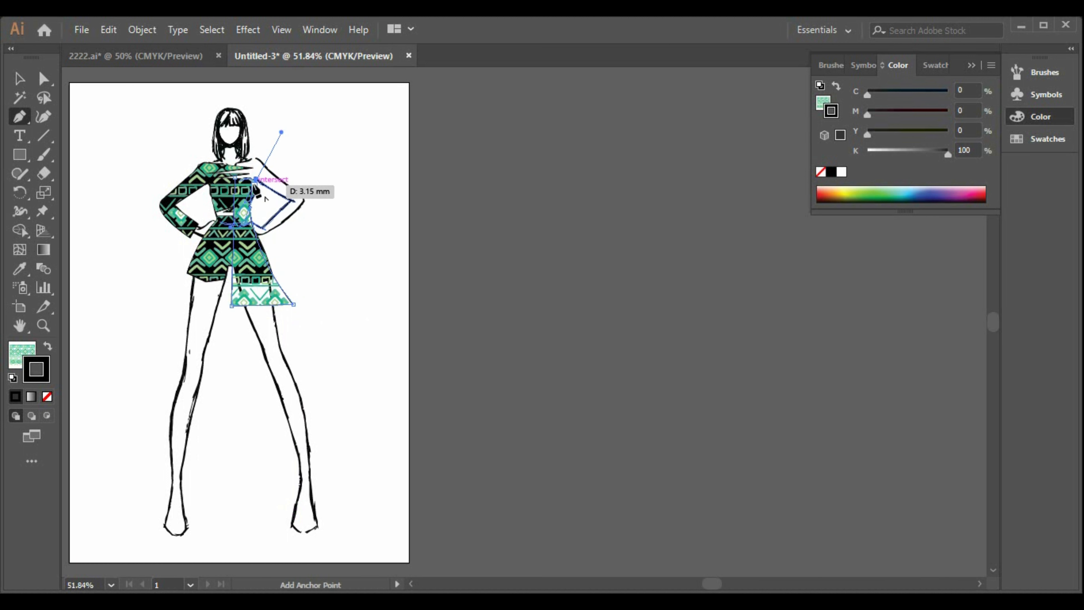
left_click(256, 178)
left_click(234, 177)
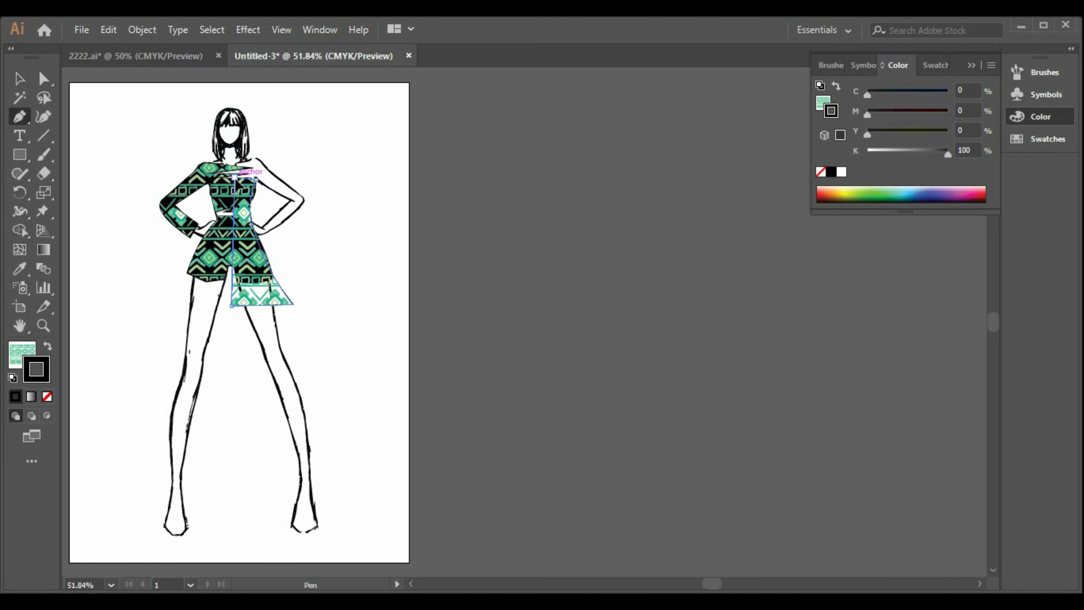
Send the new side panel backward one level in the stacking order and deselect it
left_click(19, 78)
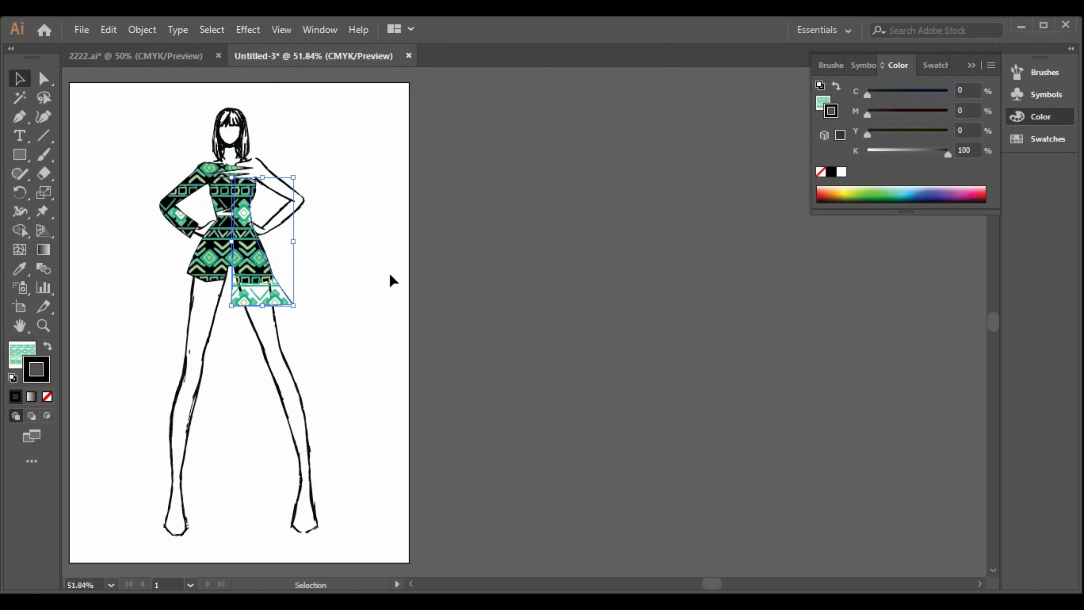
right_click(284, 300)
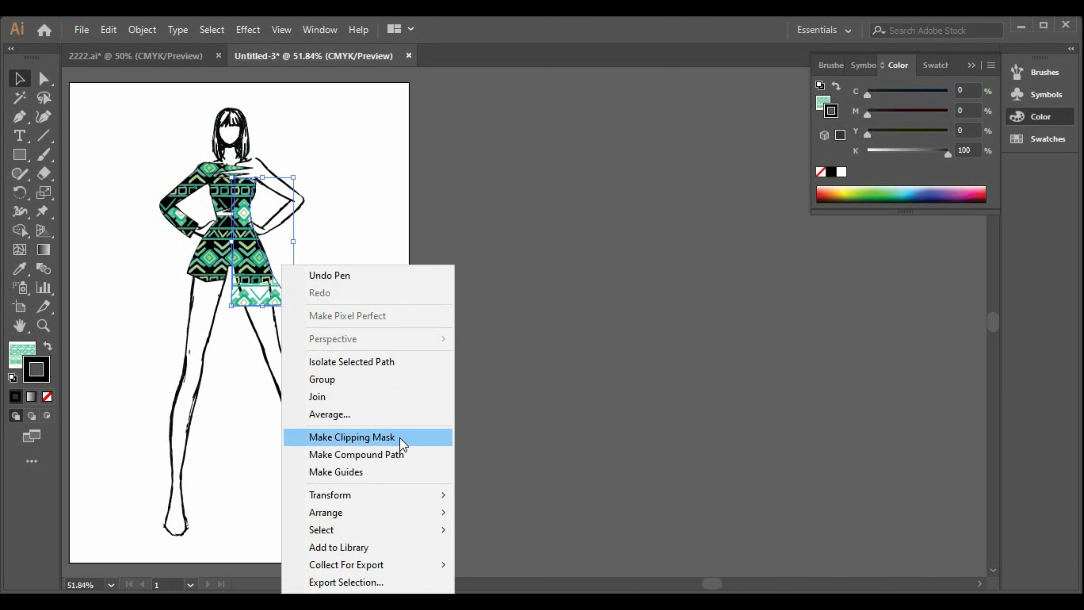
mouse_move(369, 519)
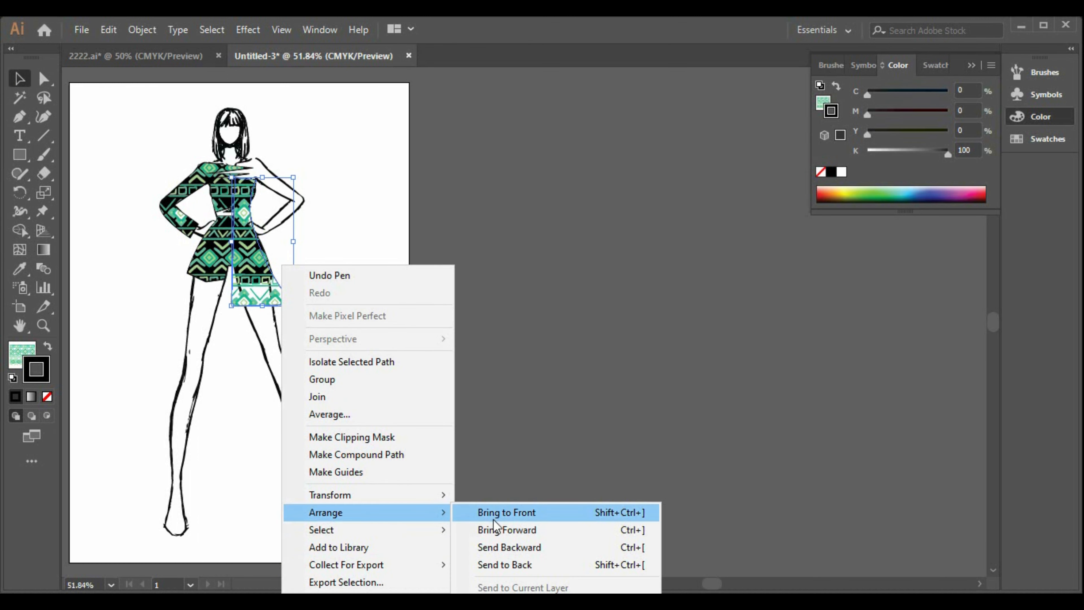
left_click(523, 550)
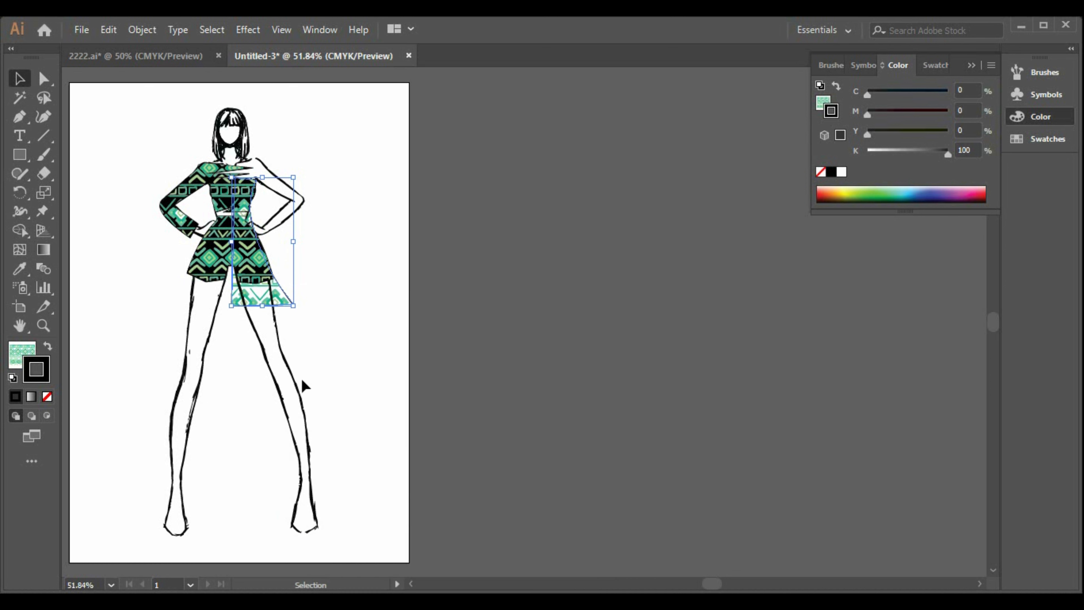
left_click(361, 347)
Duplicate the patterned side panel, placing the copy beside the artboard
left_click(275, 310)
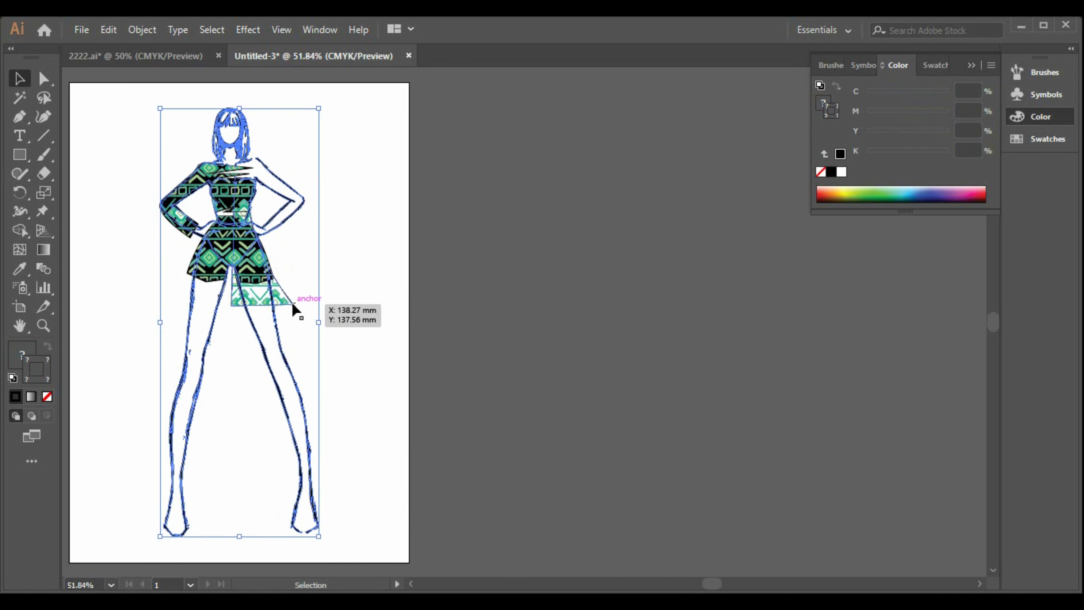
key("a")
left_click(293, 304)
key("ctrl+c")
key("ctrl+v")
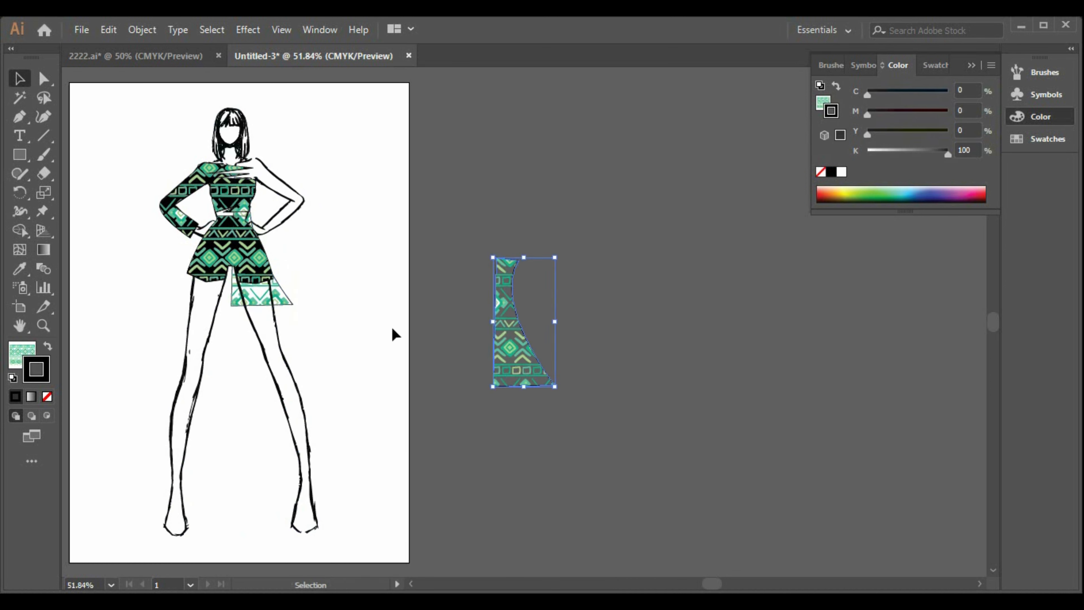
Fill the original side panel on the figure with black and lay the patterned copy exactly over it
left_click(263, 304)
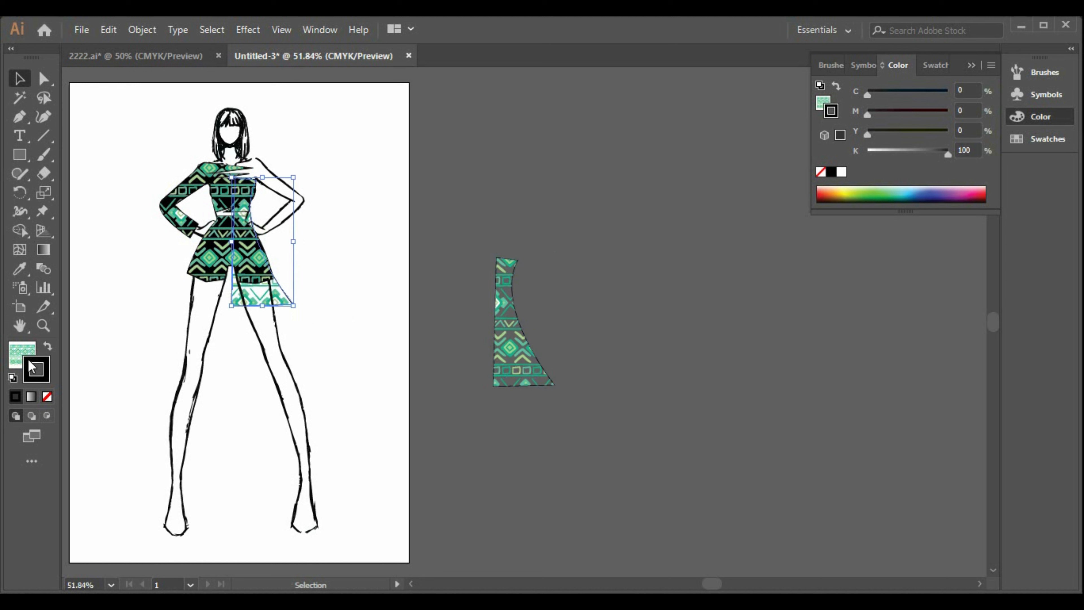
left_click(24, 351)
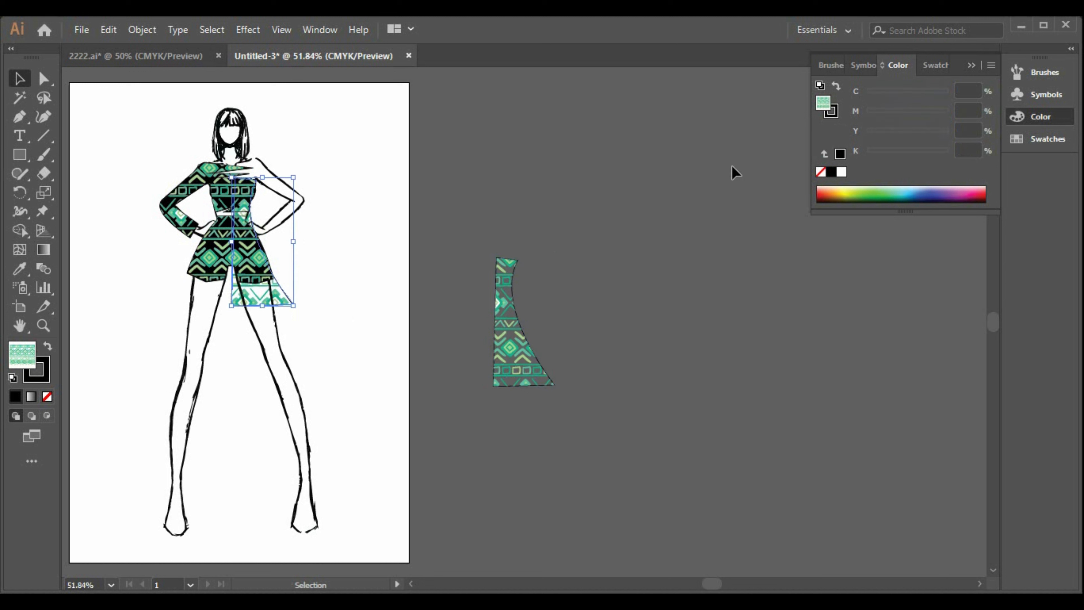
left_click(831, 172)
left_click_drag(520, 375, 272, 305)
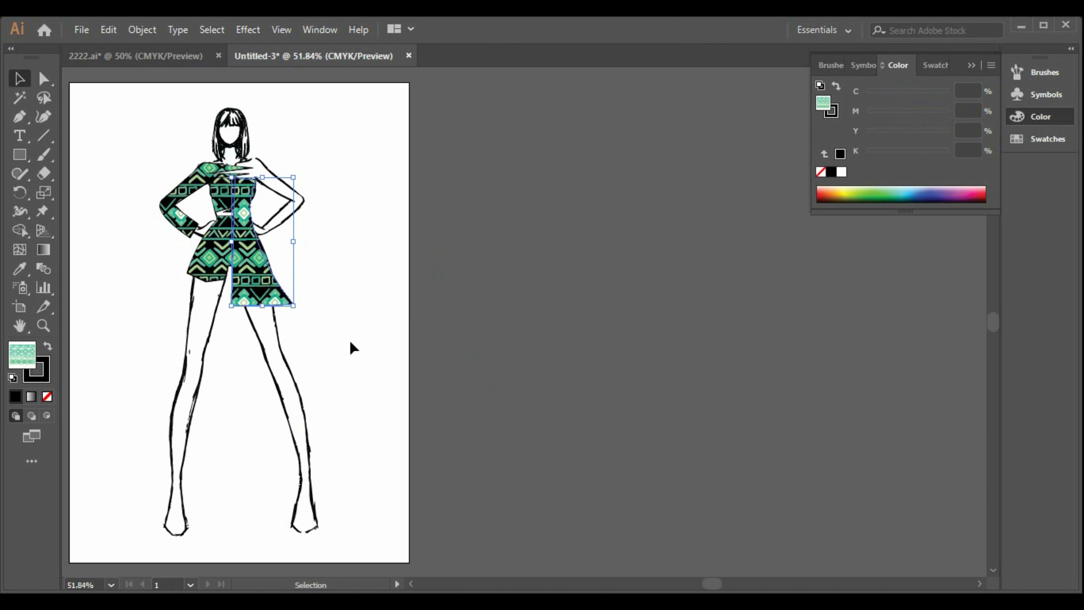
Bring the patterned shorts to the front of the stacking order and deselect them
left_click(349, 339)
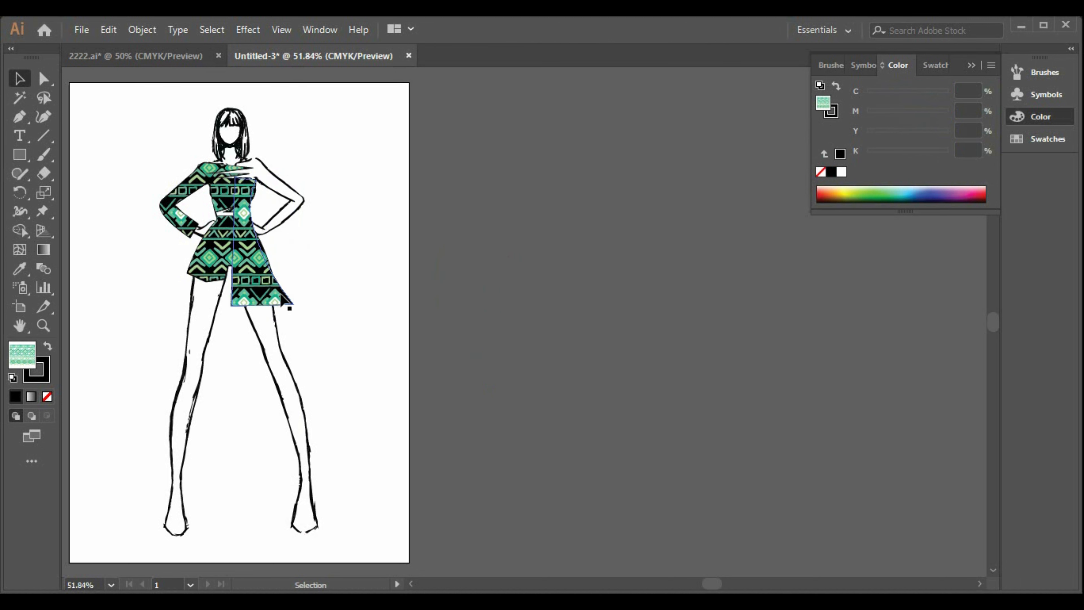
left_click(218, 262)
right_click(215, 256)
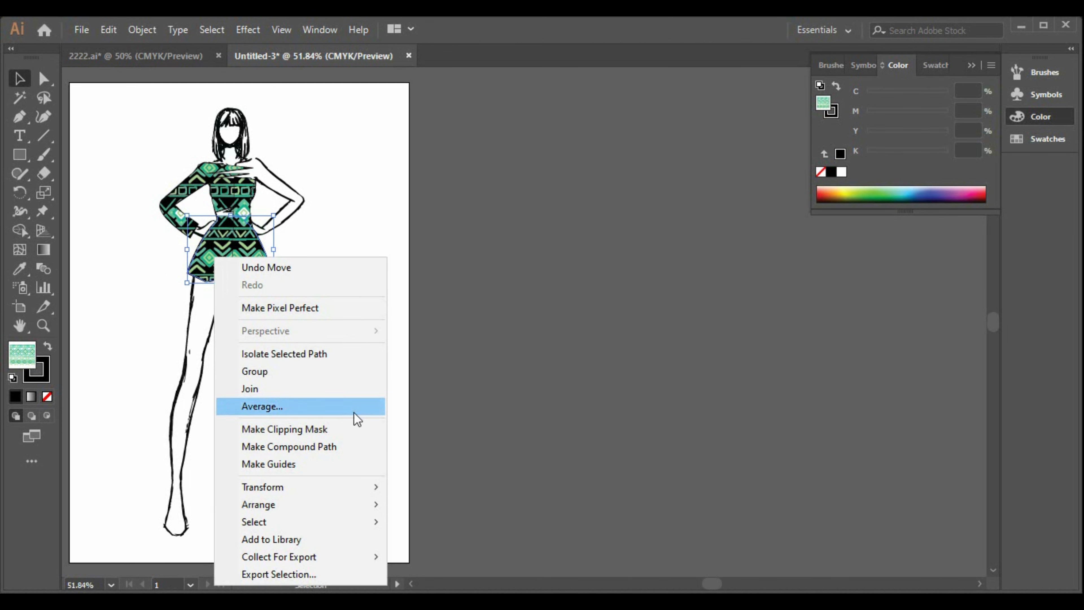
mouse_move(349, 504)
left_click(416, 504)
left_click(362, 301)
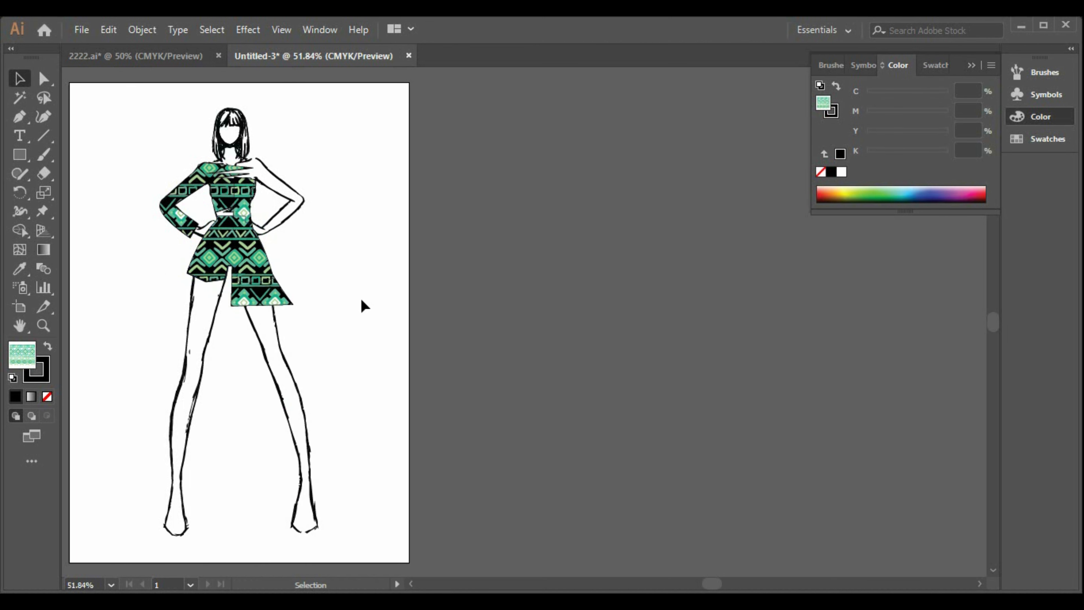
Bring the patterned one-sleeved top to the front of the stacking order and deselect it
left_click(223, 195)
right_click(222, 194)
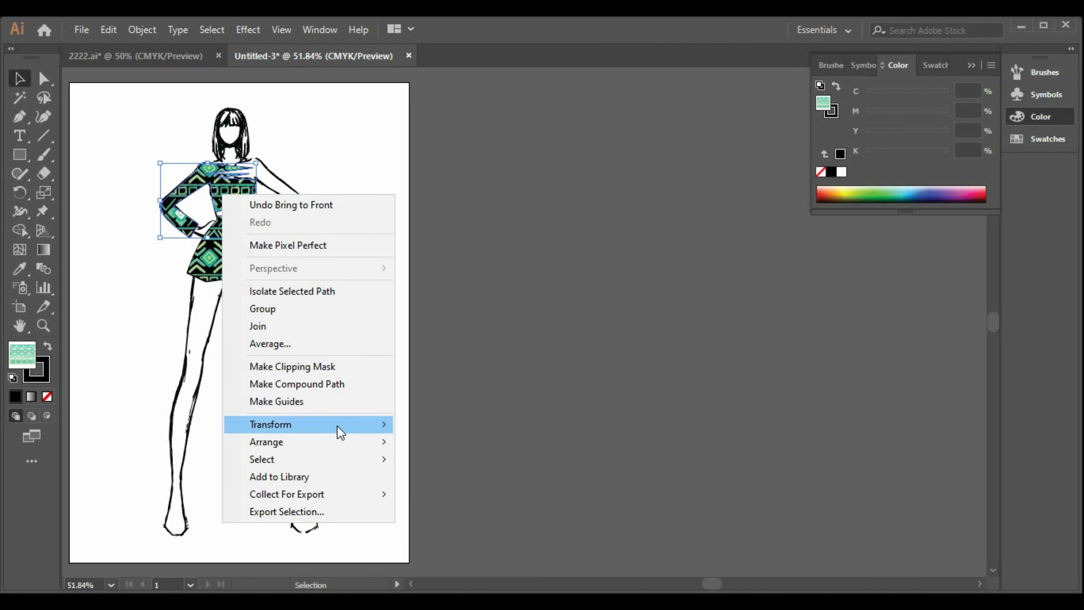
mouse_move(341, 443)
left_click(419, 442)
left_click(344, 334)
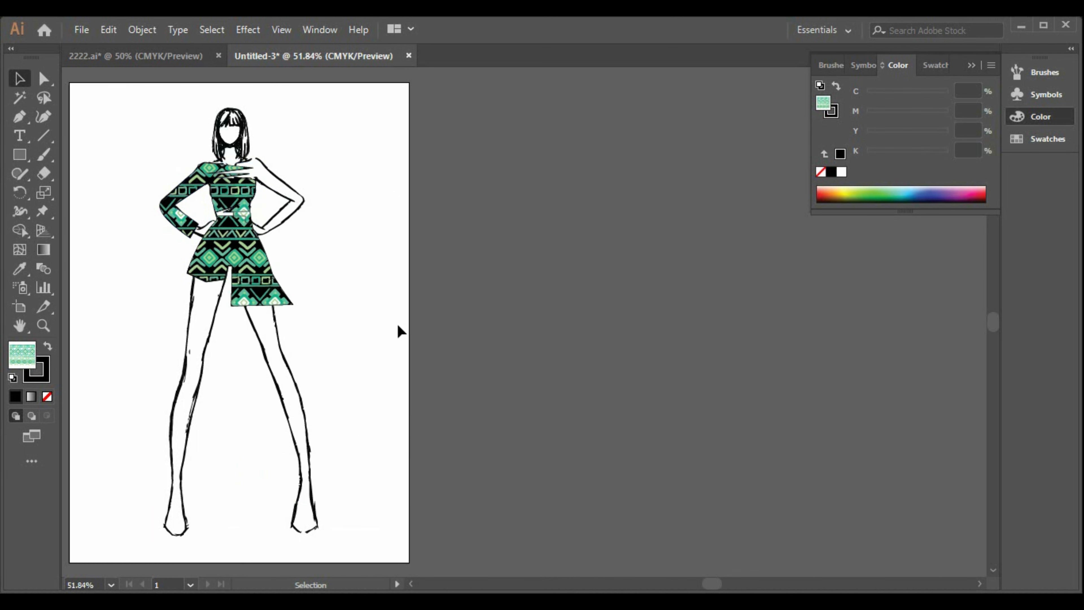
Nudge the patterned side panel upward so the black panel beneath extends below its hem
left_click(269, 305)
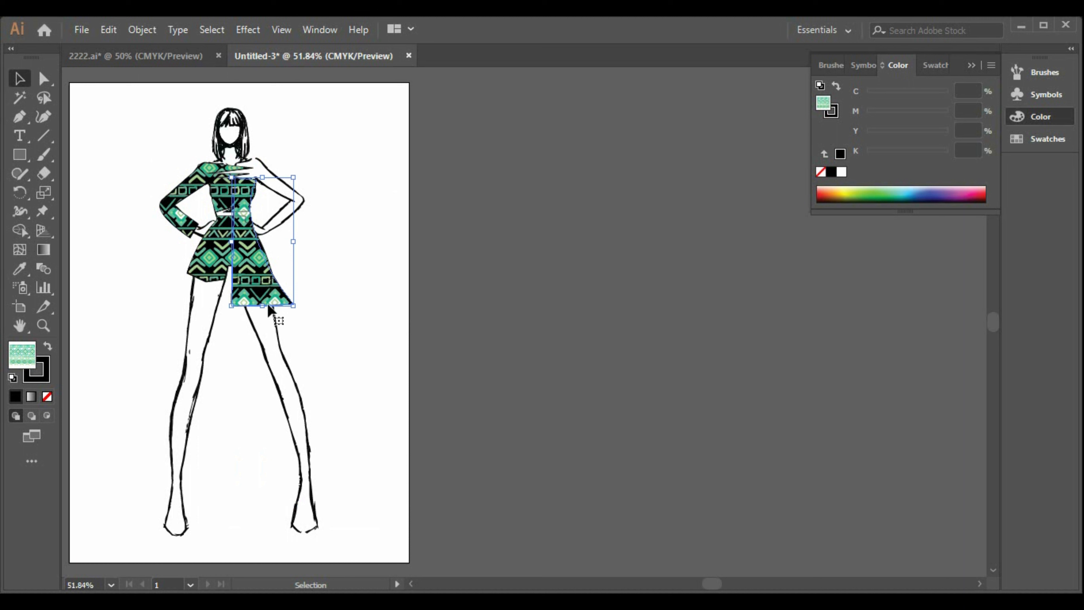
key("Up")
key("Up")
key("Up")
key("Up")
key("Up")
key("Up")
key("Up")
key("Up")
key("Up")
key("Up")
key("Up")
key("Up")
left_click(329, 315)
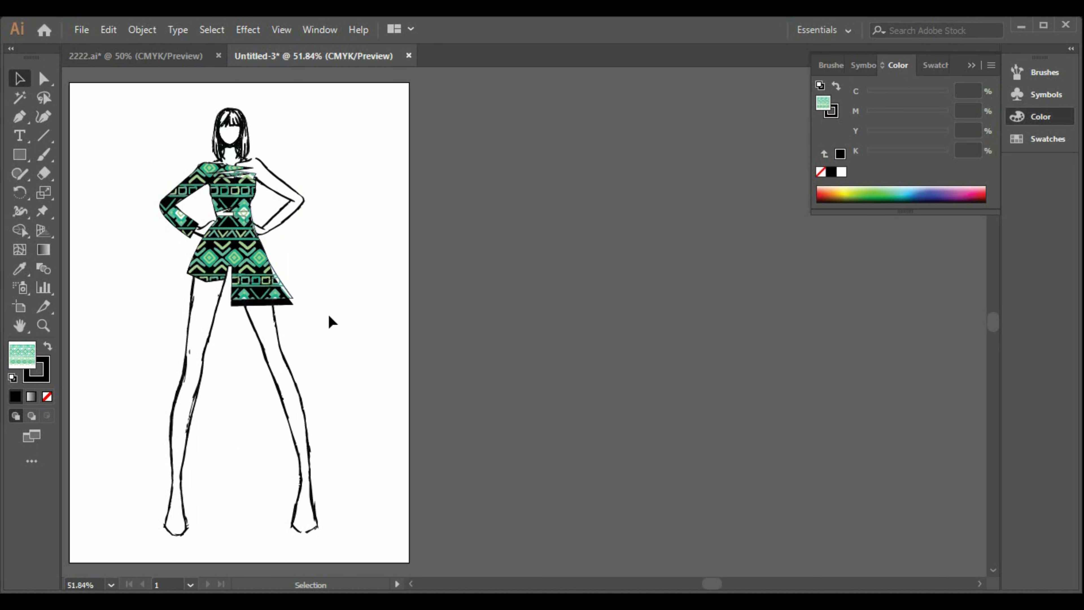
Delete both the patterned side panel and the black side panel beneath it
left_click(269, 302)
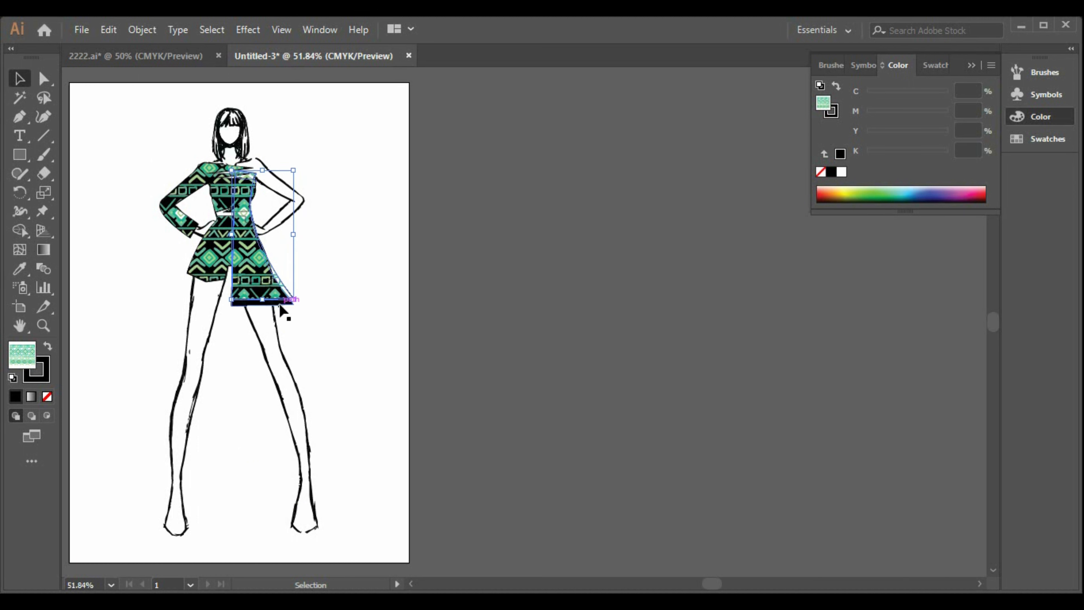
key("Up")
key("Up")
key("Delete")
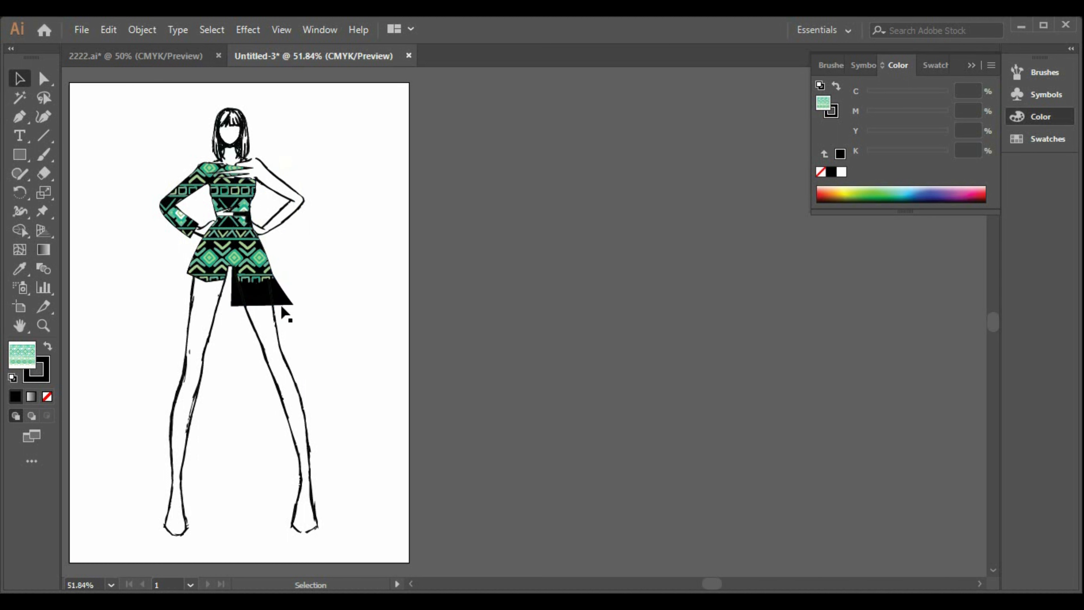
left_click(282, 302)
key("Delete")
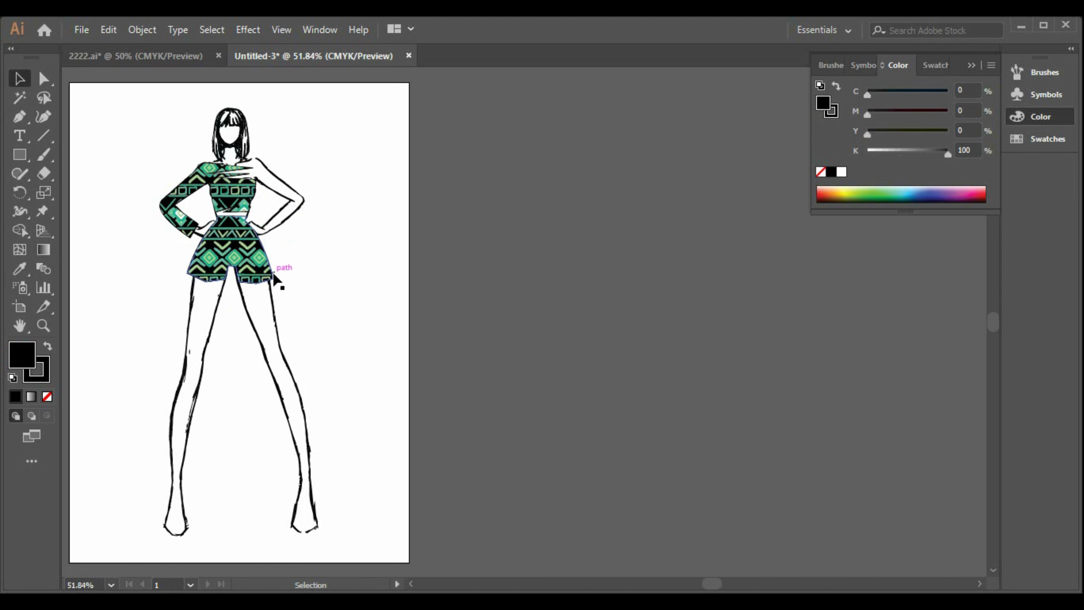
Draw a closed, unfilled sleeve outline around the bare arm from upper arm to wrist with the Pen tool, about 10 mm across at the upper edge
left_click(19, 116)
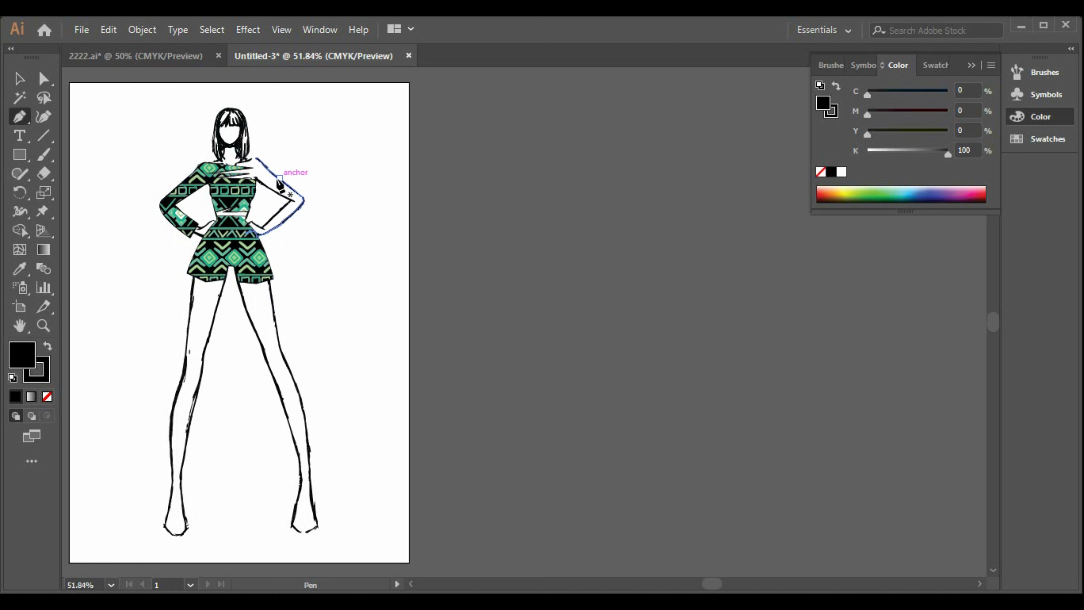
left_click(261, 183)
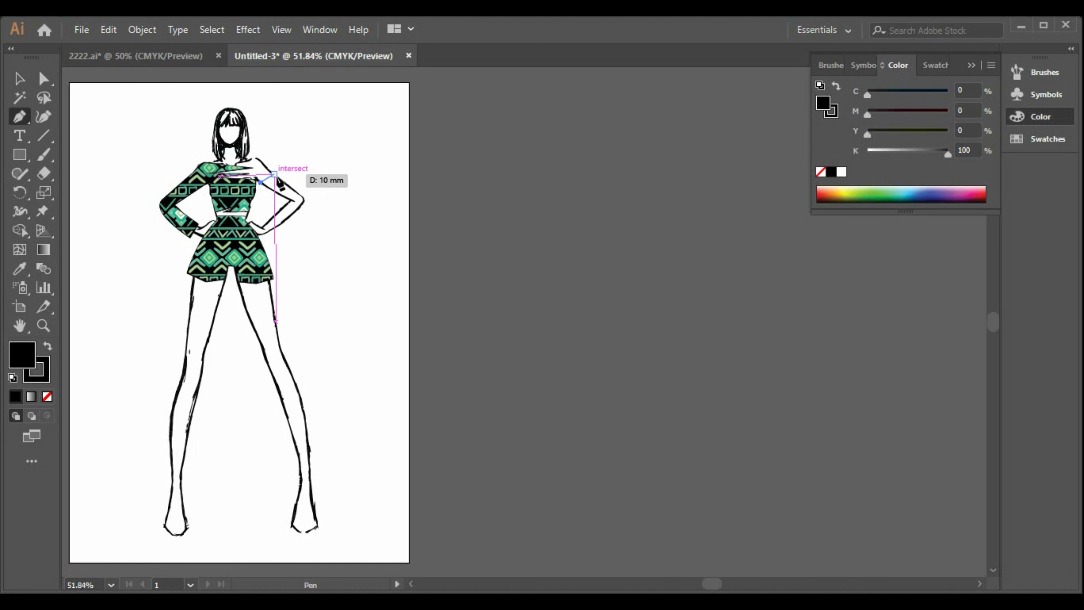
left_click(273, 175)
left_click(303, 198)
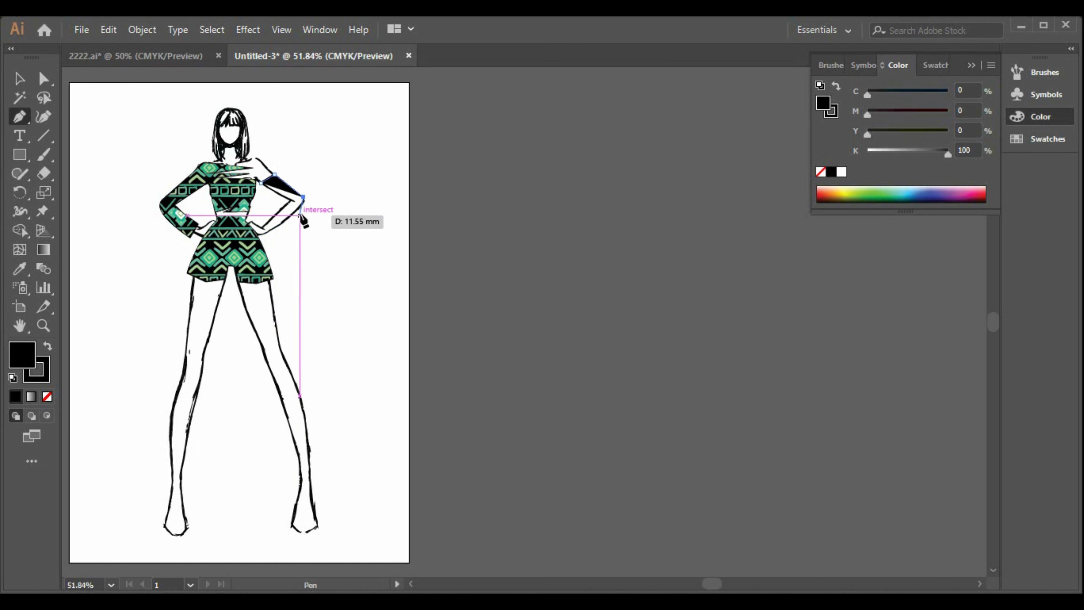
left_click(301, 208)
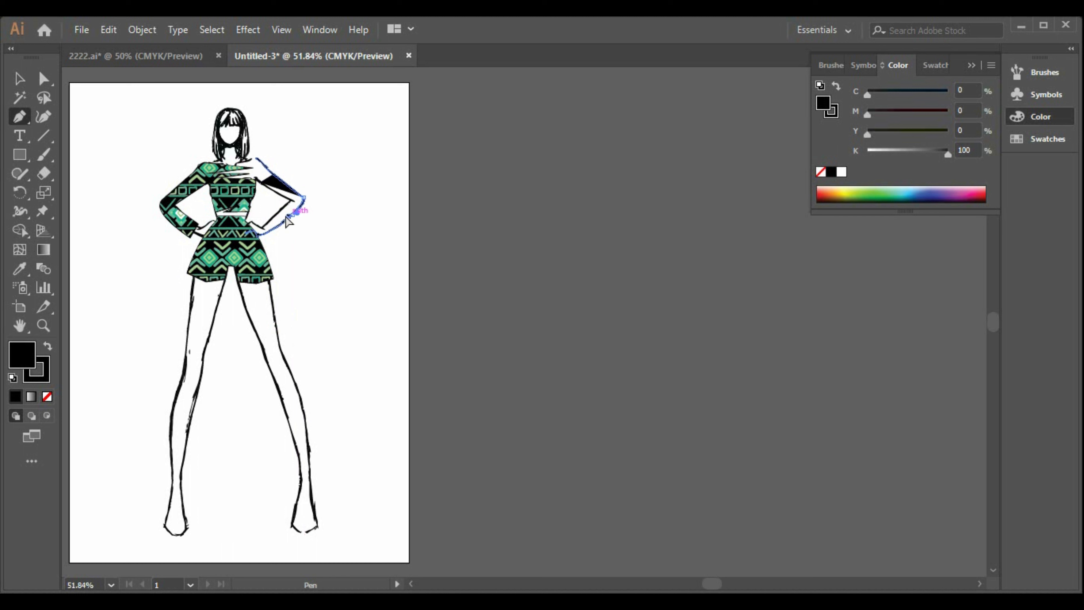
left_click(292, 214)
left_click(280, 228)
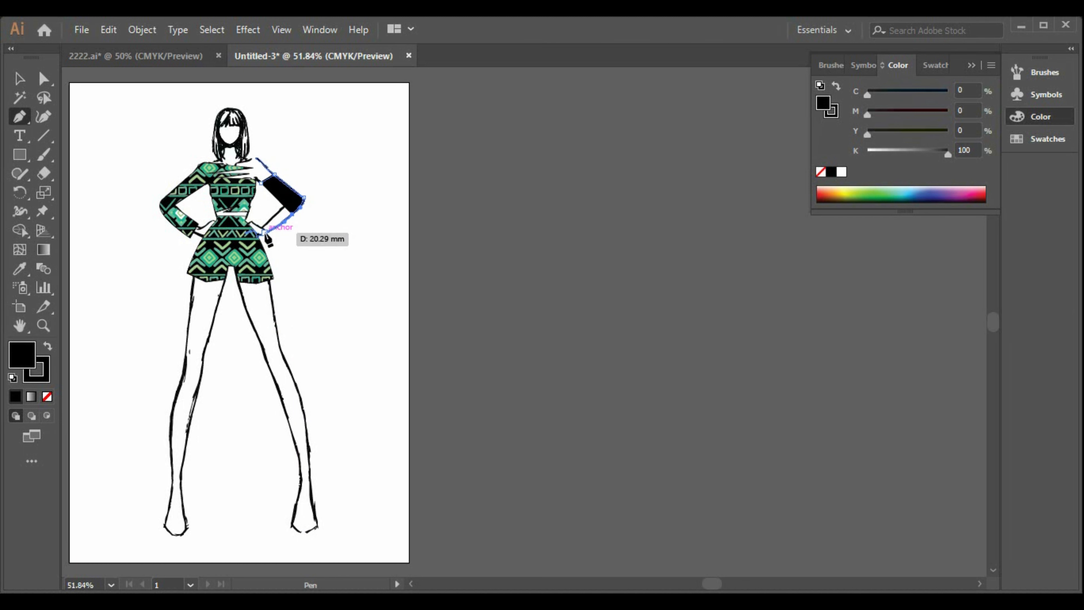
left_click(265, 232)
left_click(261, 227)
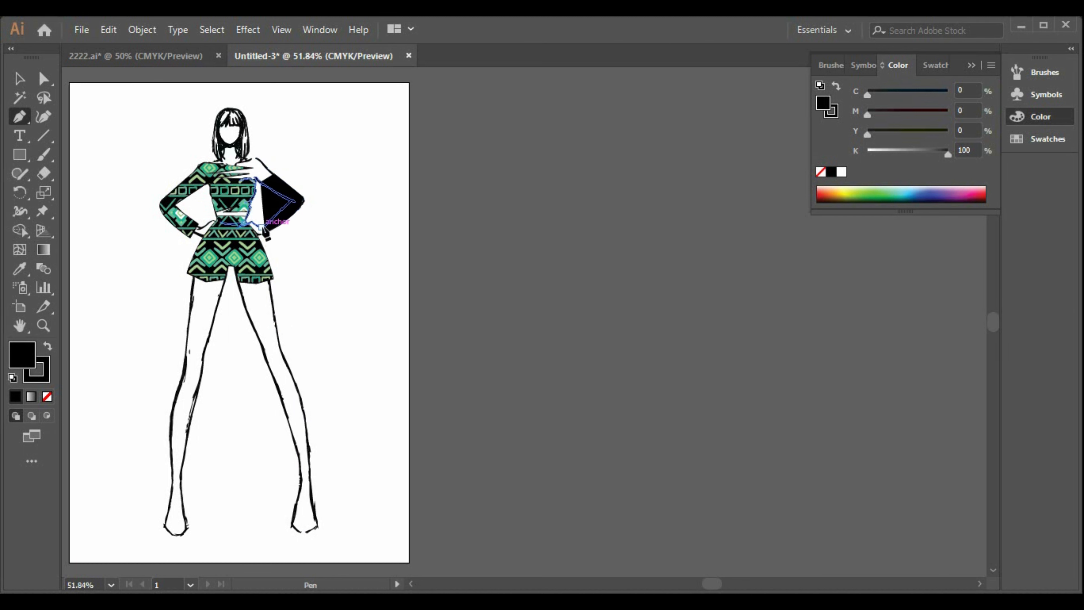
left_click(47, 396)
left_click(290, 202)
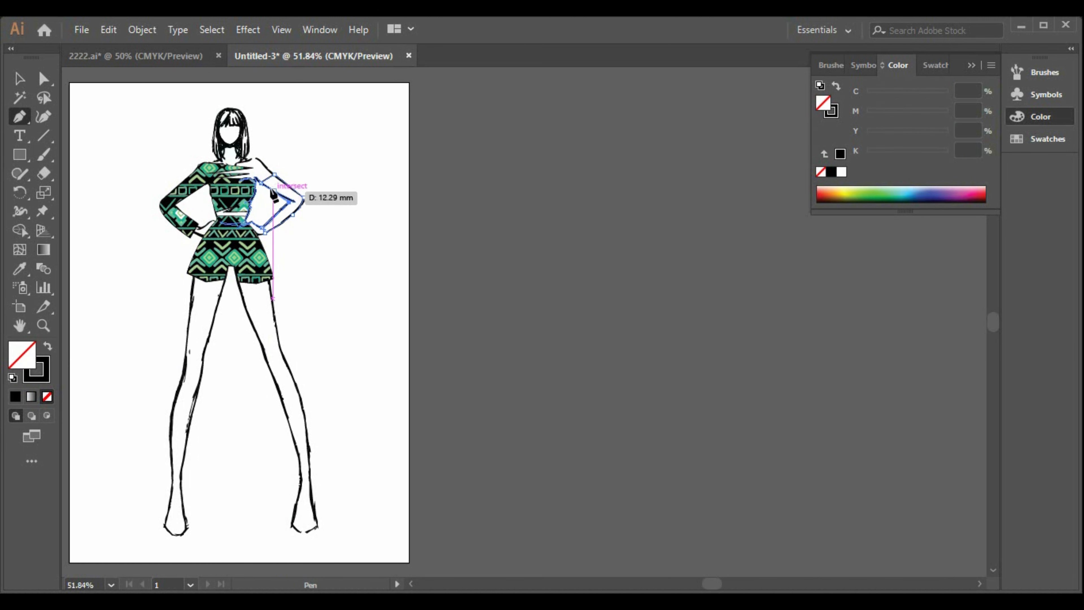
left_click(262, 181)
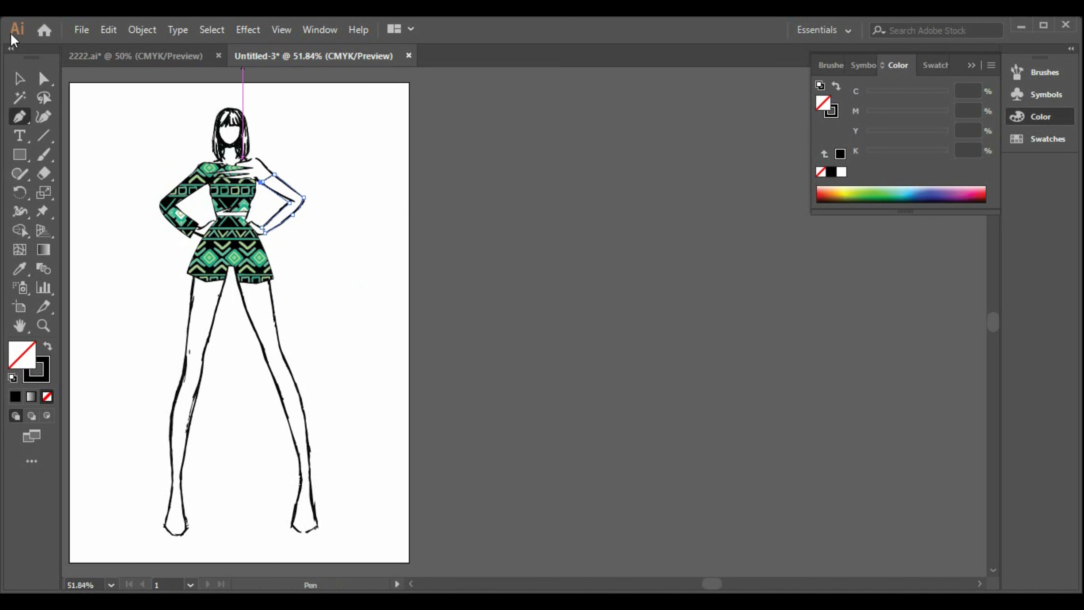
Give the new sleeve shape a black fill and a black stroke
left_click(19, 80)
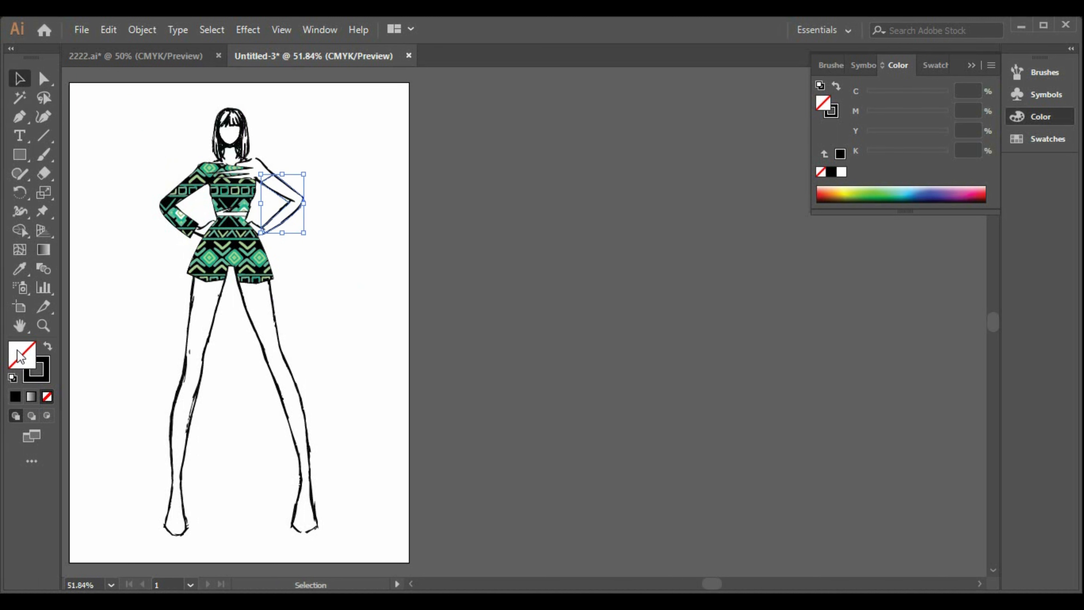
left_click(49, 347)
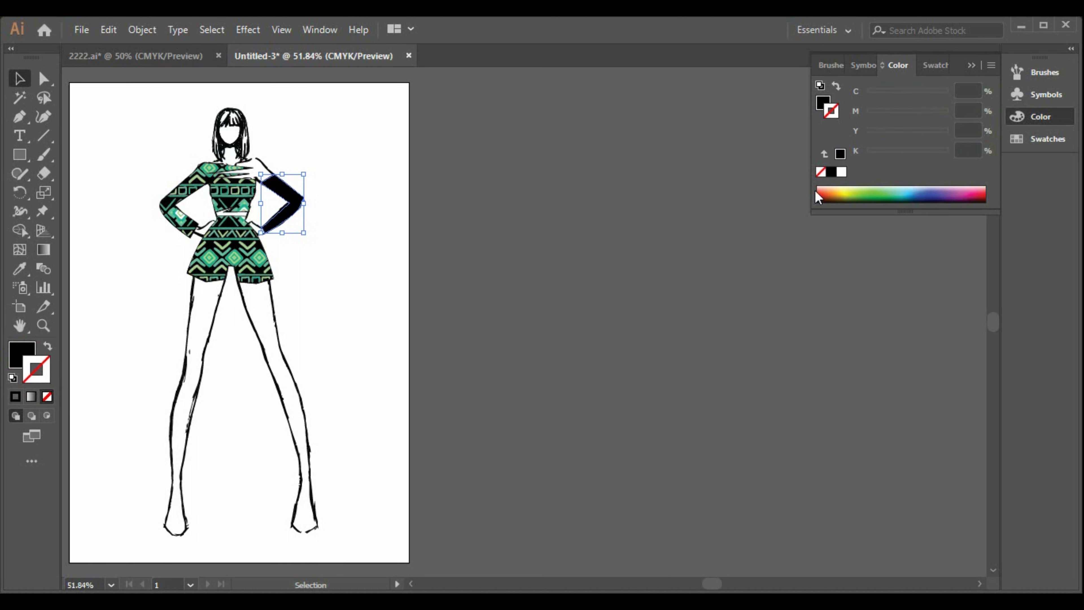
left_click(831, 172)
key("a")
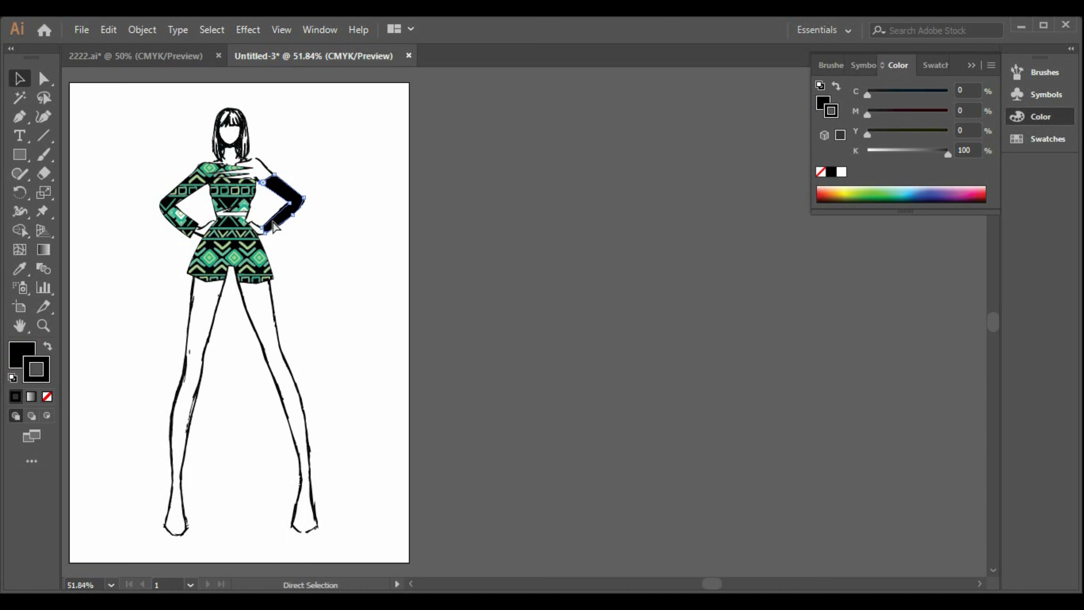
key("ctrl+v")
key("Delete")
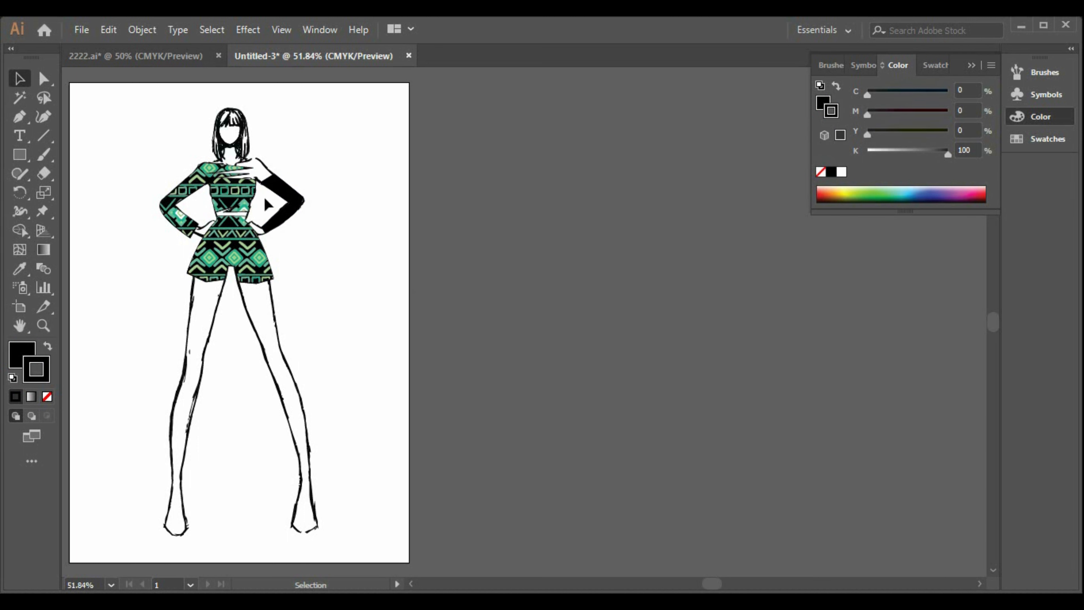
Duplicate the black sleeve beside the artboard and apply the shorts' pattern fill to the copy with the Eyedropper
left_click(265, 199)
key("a")
key("ctrl+c")
key("ctrl+v")
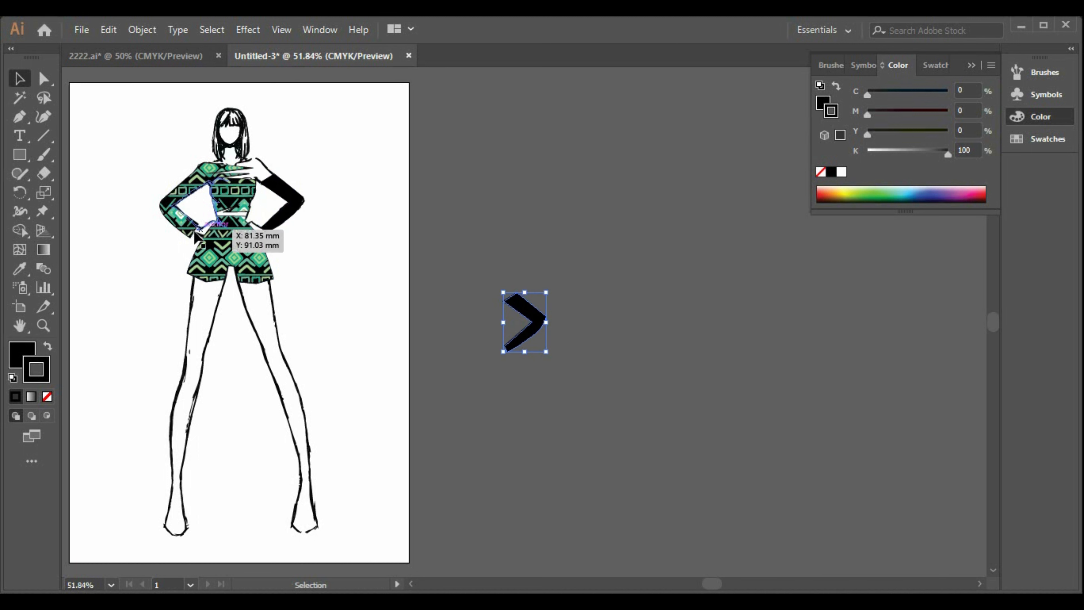
left_click(19, 268)
left_click(233, 248)
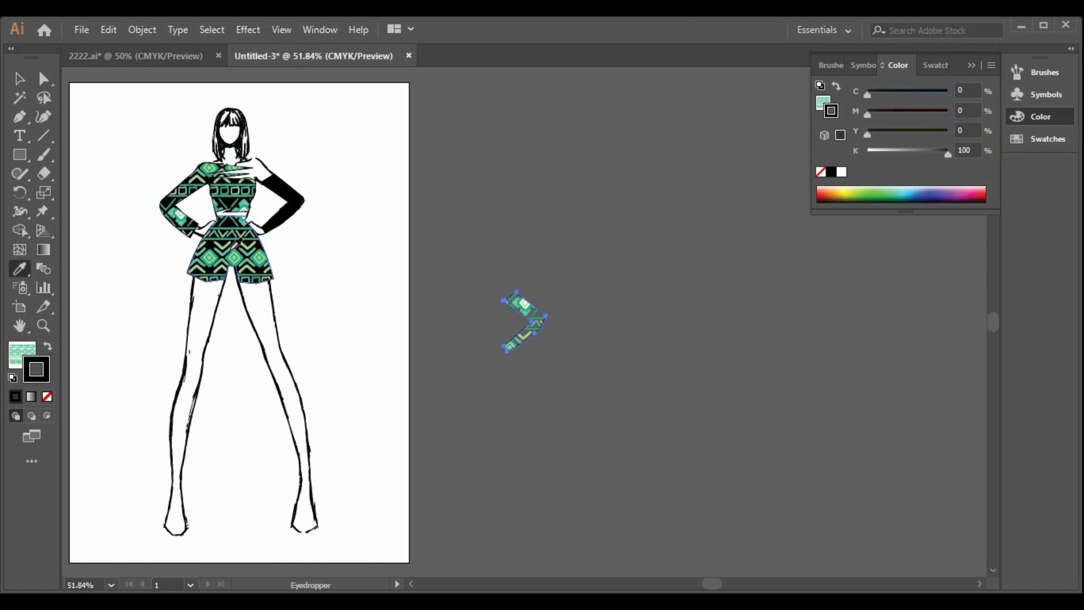
Move the patterned sleeve copy onto the black sleeve, nudge it into alignment with the arm and deselect it
left_click(20, 78)
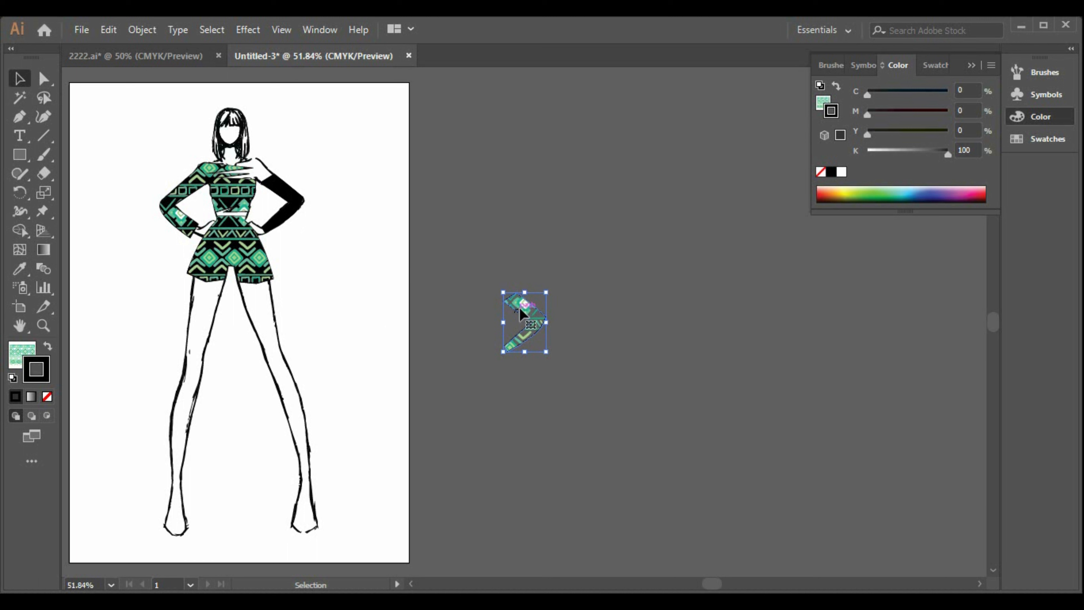
left_click_drag(520, 314, 282, 188)
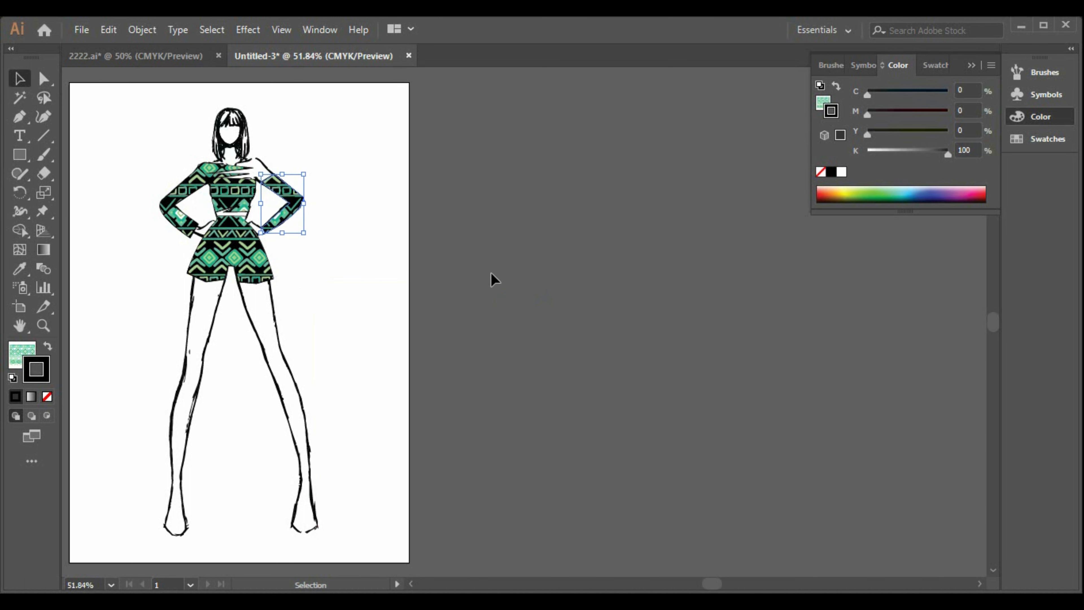
key("Up")
key("Up")
key("Left")
key("Left")
key("Left")
key("Down")
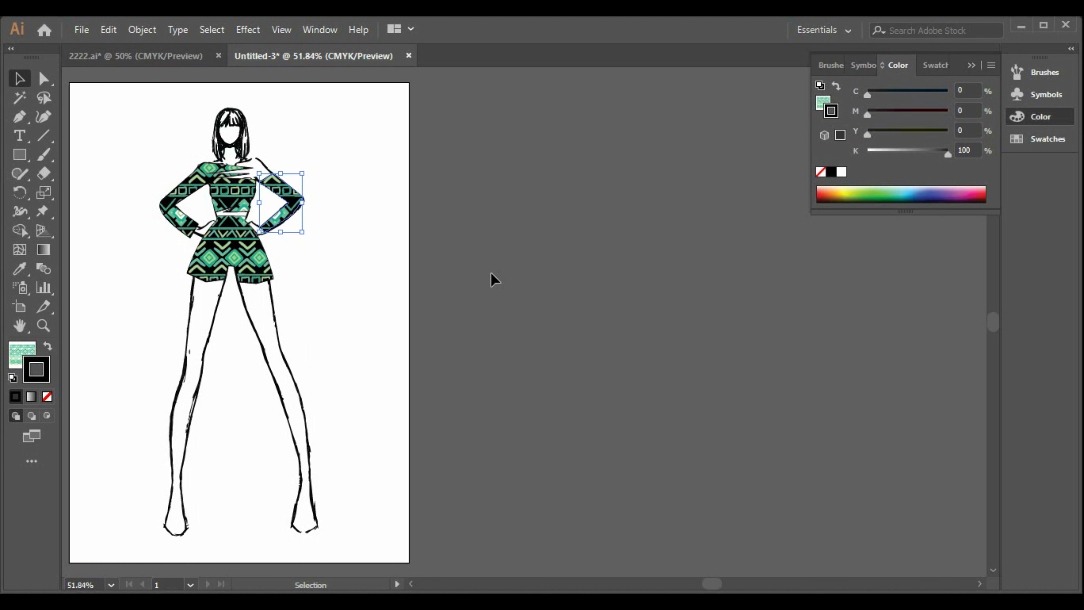
key("Down")
left_click(499, 282)
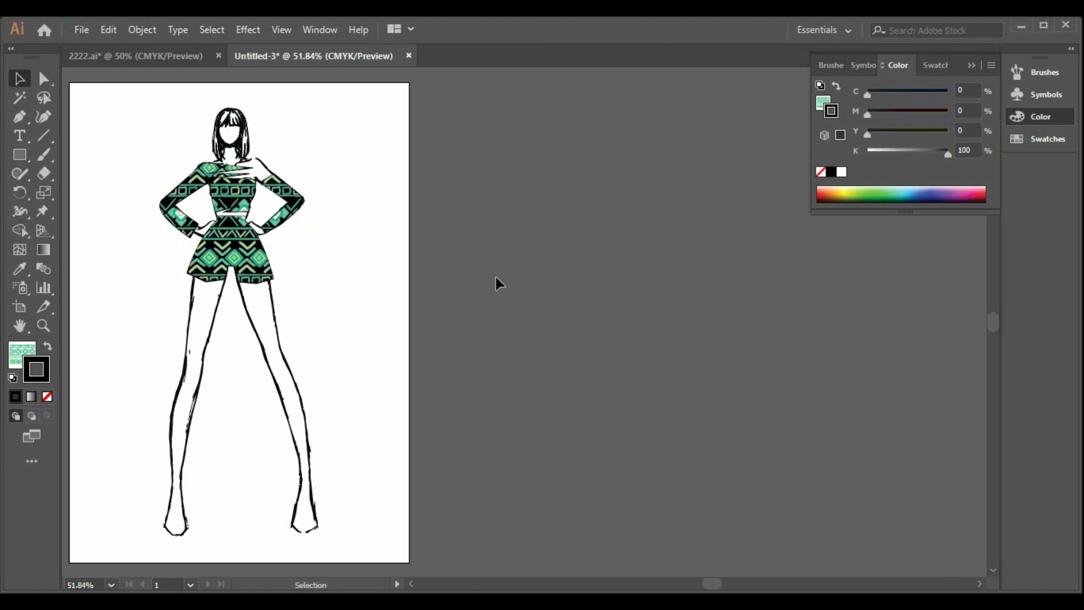
Outline the patterned shorts with the black knotwork brush, the first one in the Decorative_Text Dividers library
left_click(262, 273)
left_click(831, 65)
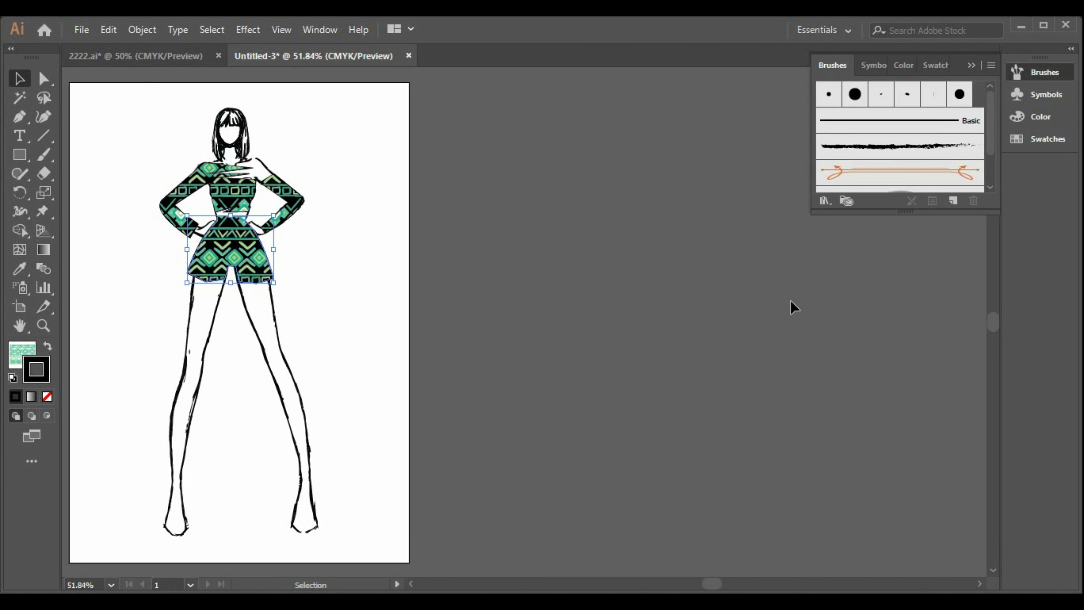
left_click(825, 201)
mouse_move(883, 312)
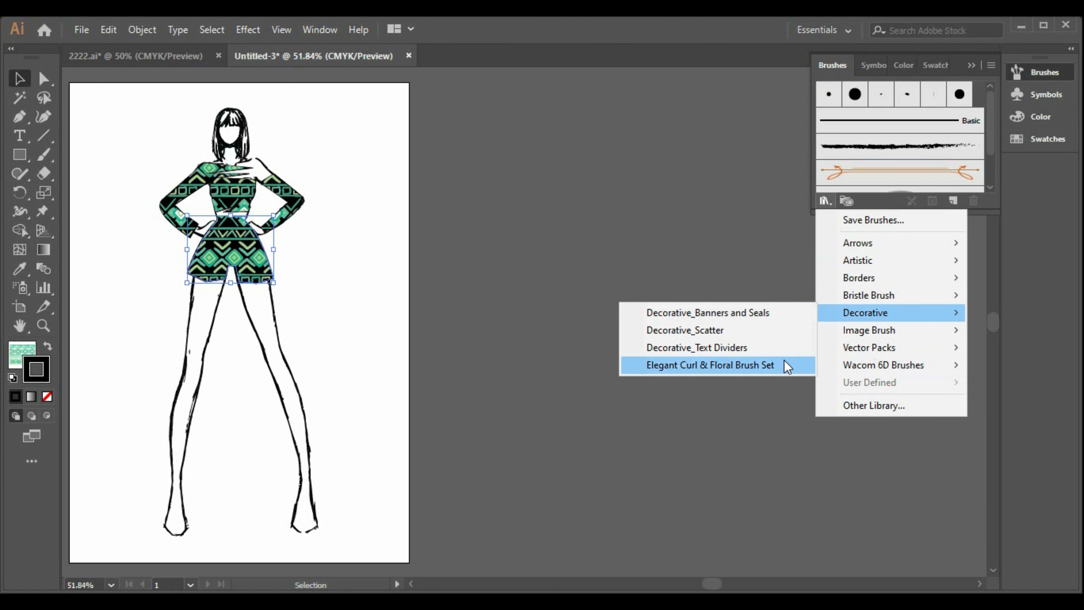
left_click(775, 346)
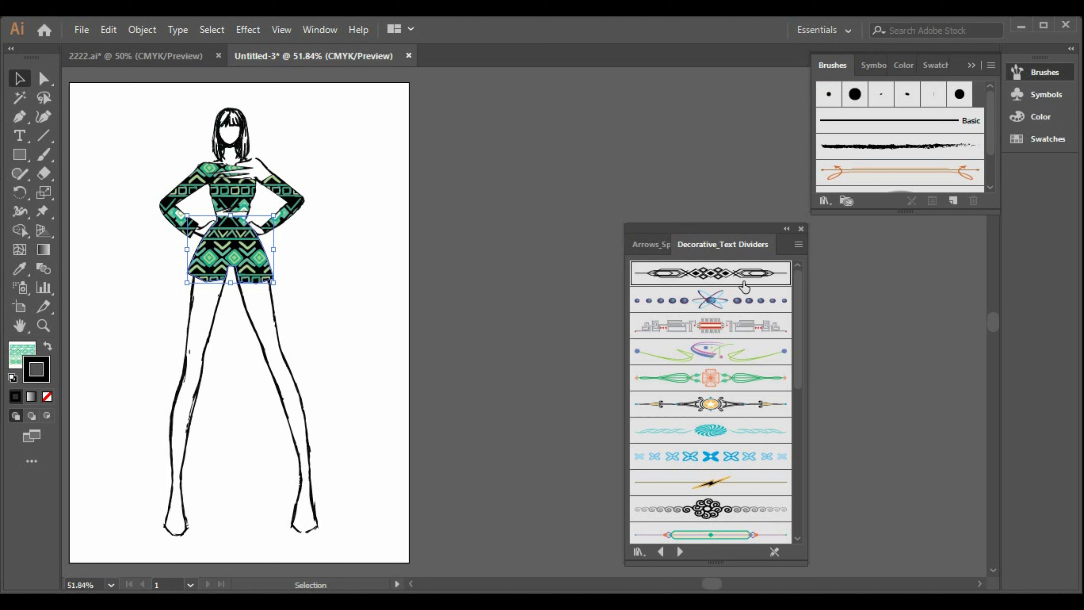
left_click(743, 284)
left_click(503, 368)
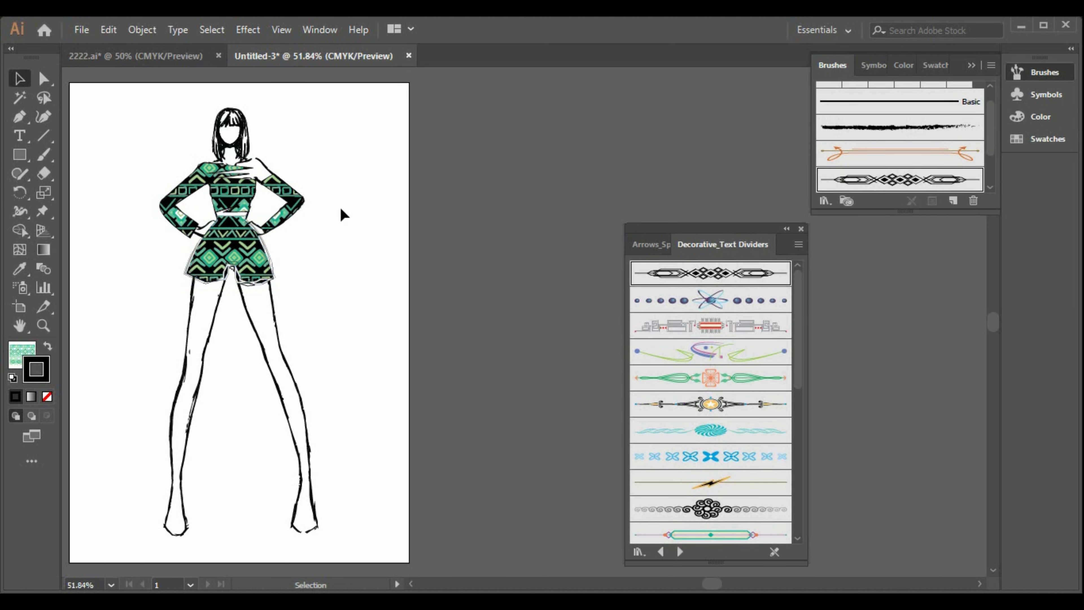
Apply the same black knotwork brush to the outlines of the patterned top and the separate sleeve
left_click(238, 182)
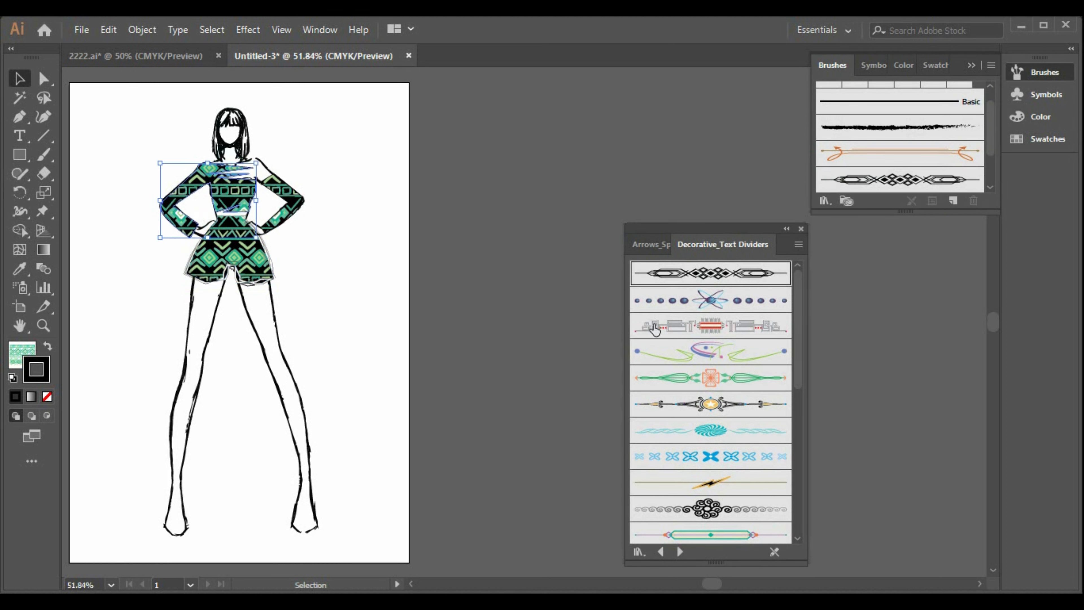
left_click(687, 278)
left_click(463, 316)
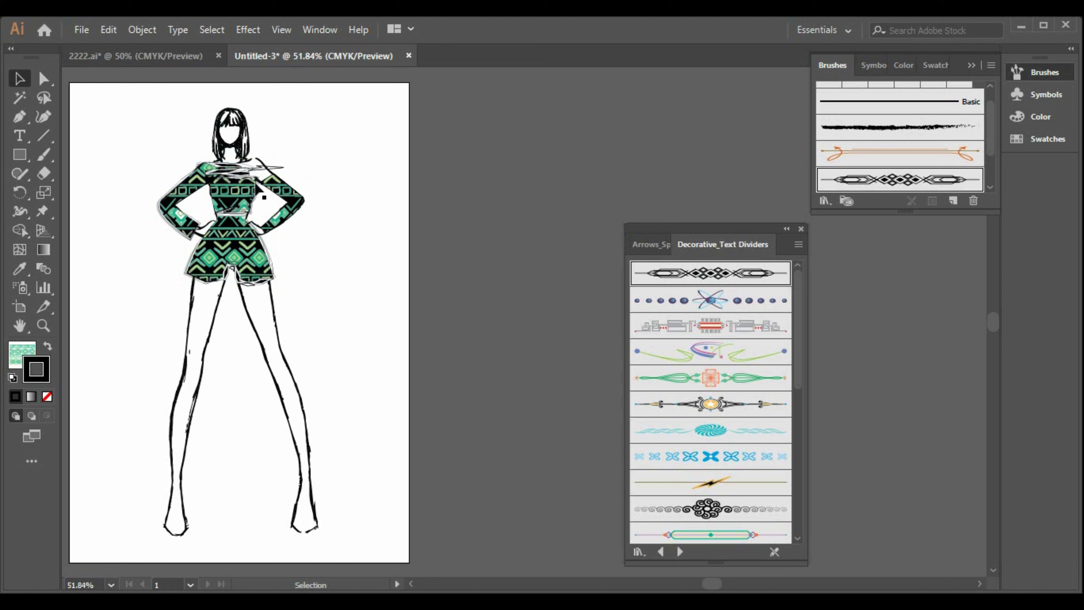
left_click(263, 197)
left_click(683, 278)
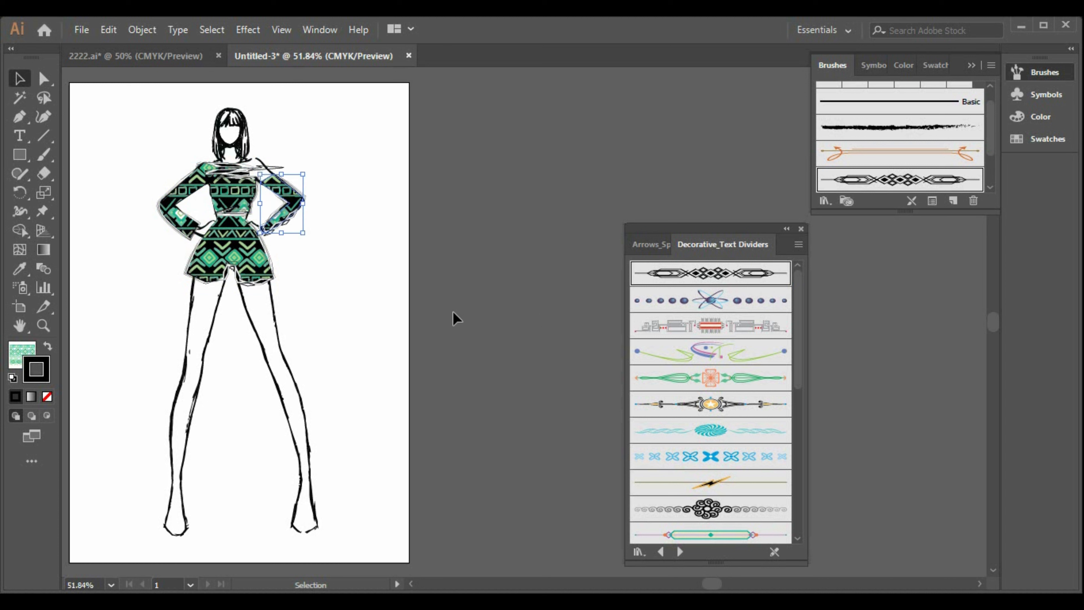
Reduce the patterned top's brush outline to a 0.25 pt stroke weight, deselect it and close the Stroke and brush library panels
left_click(450, 319)
left_click(237, 188)
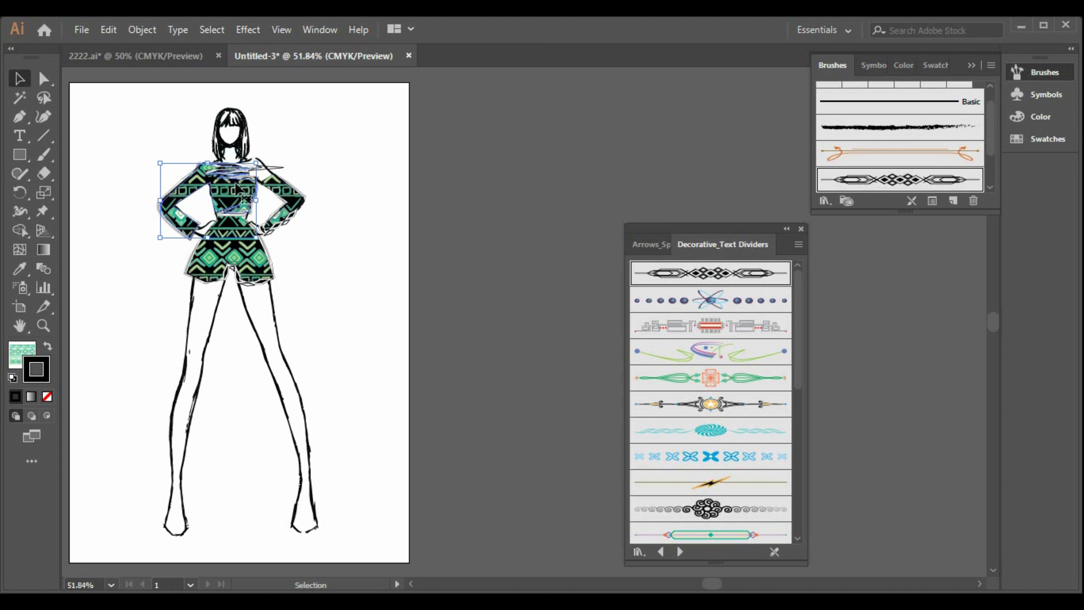
left_click(320, 30)
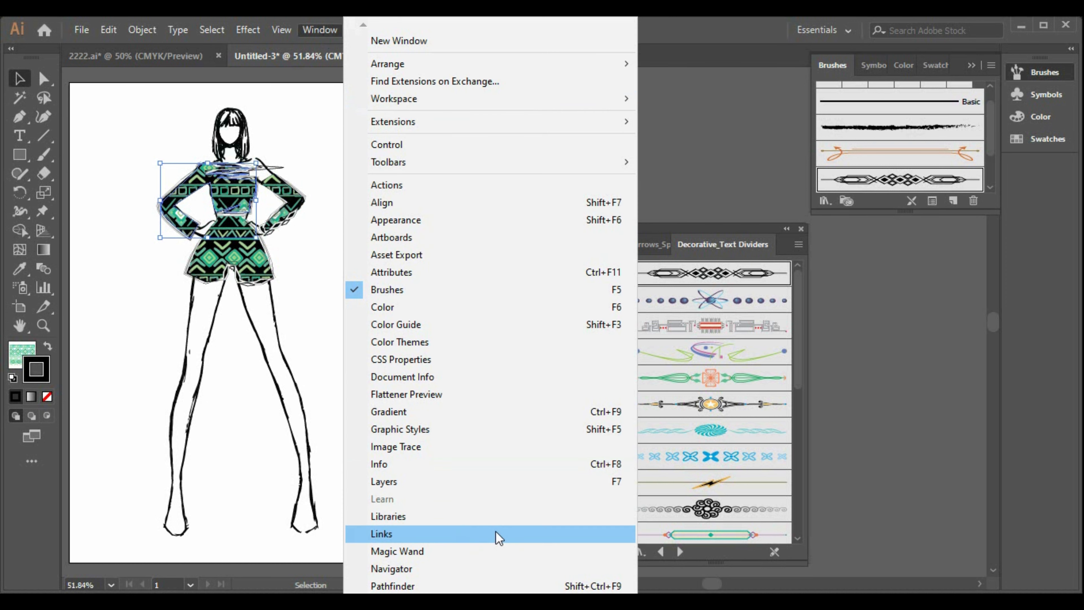
scroll(500, 541, "down", 3)
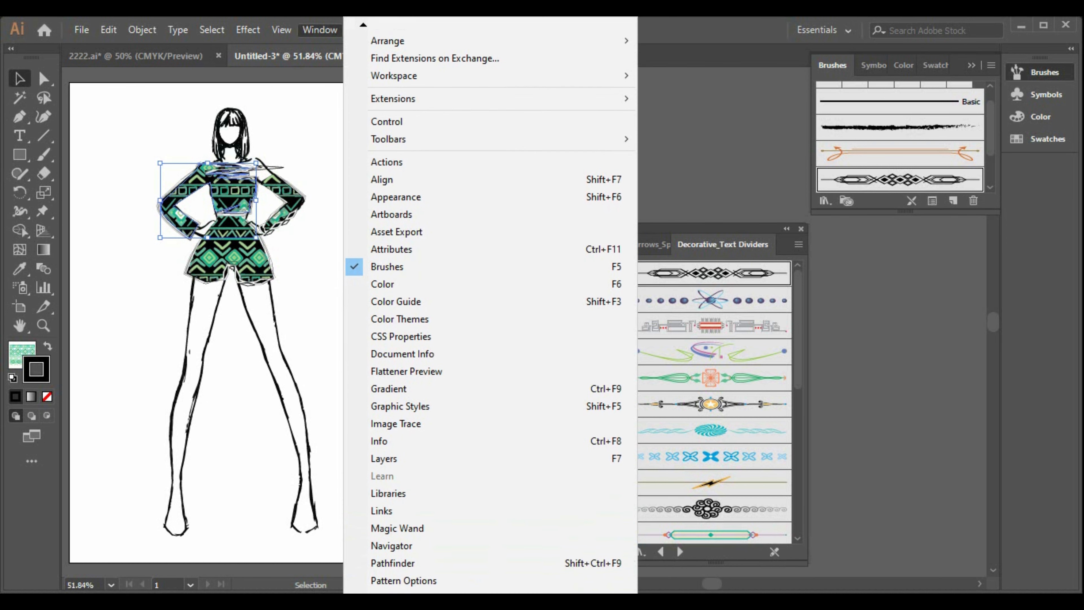
scroll(389, 582, "down", 3)
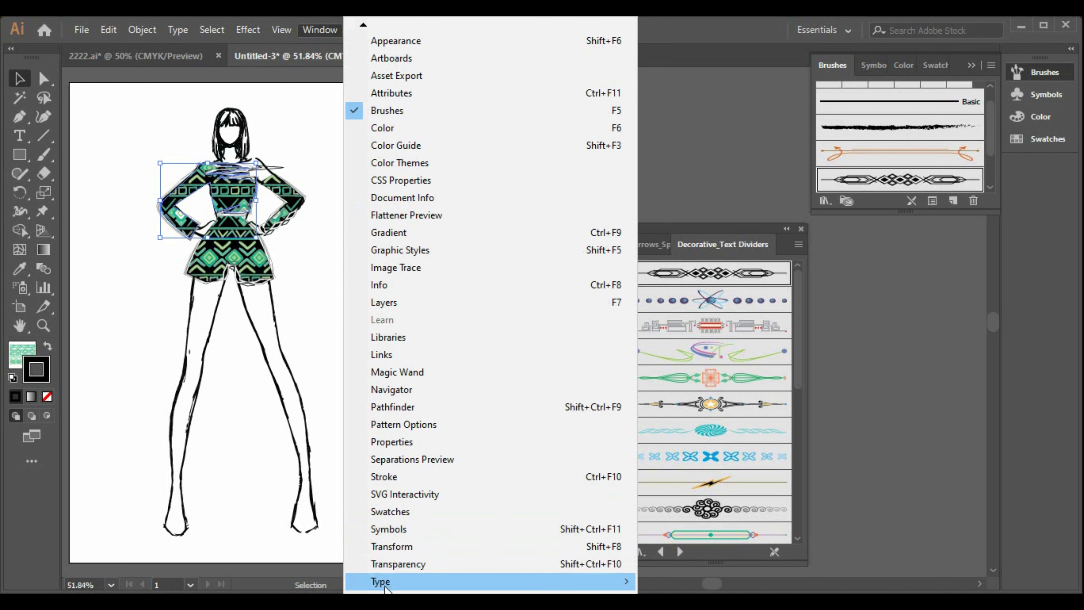
left_click(440, 477)
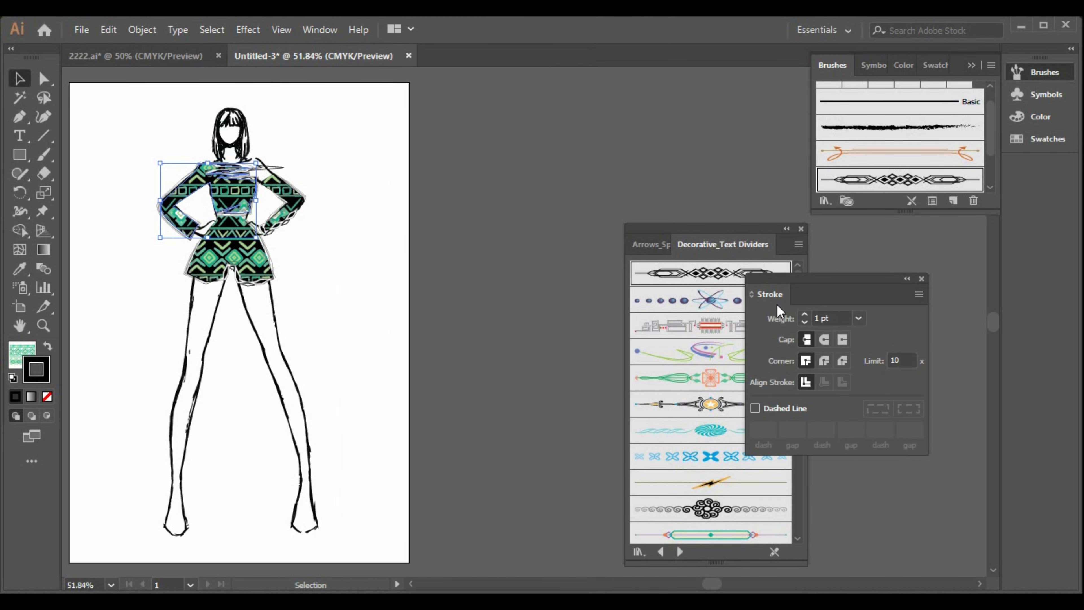
left_click(806, 322)
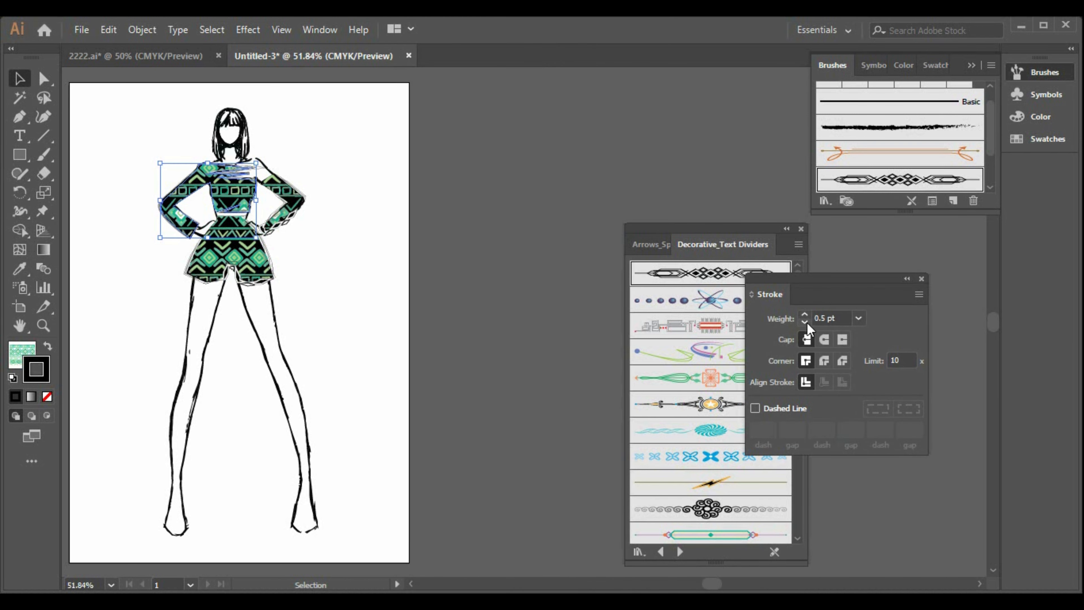
left_click(806, 322)
left_click(534, 305)
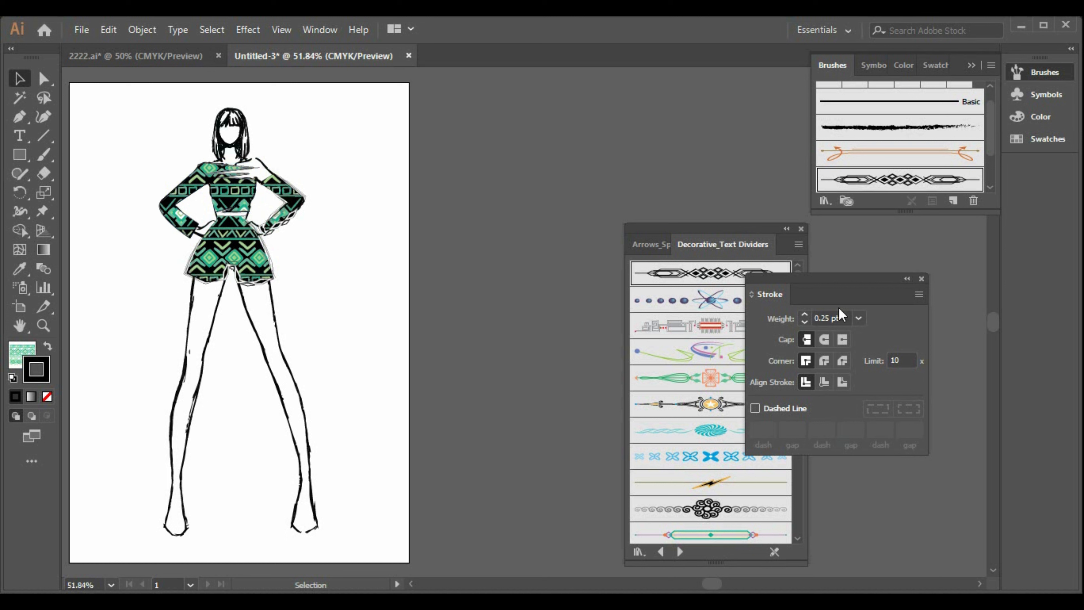
left_click(922, 278)
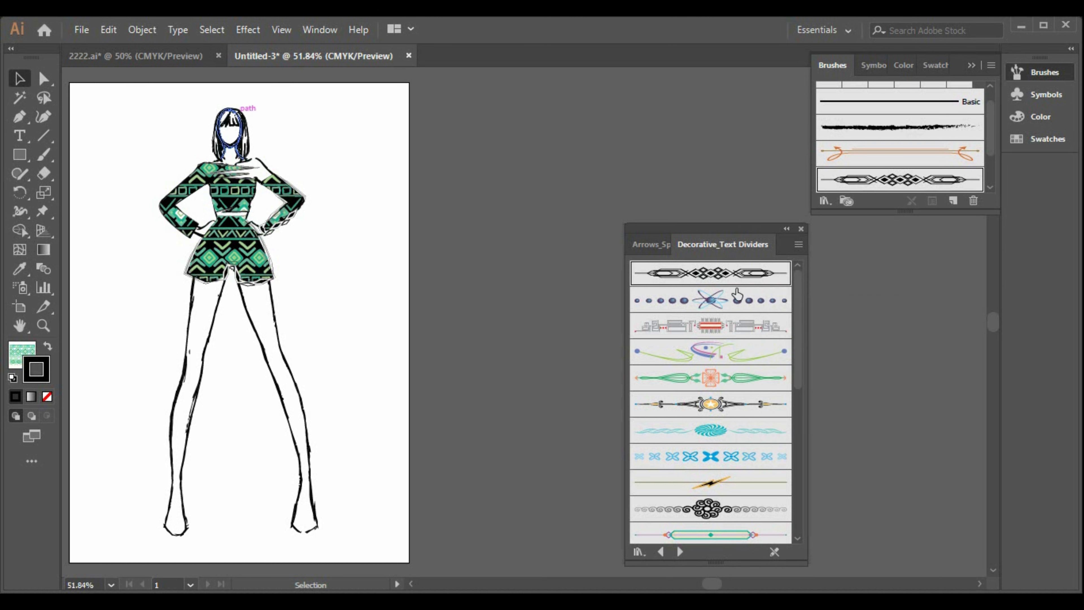
left_click(800, 229)
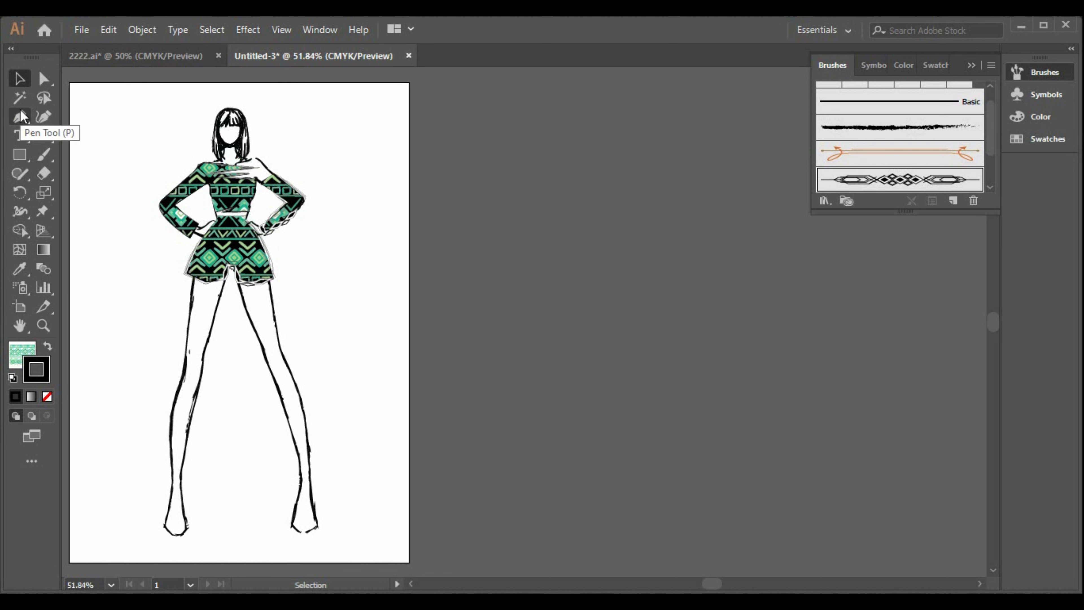
Draw a rectangle covering the whole artboard, filled with the current green pattern
left_click(19, 154)
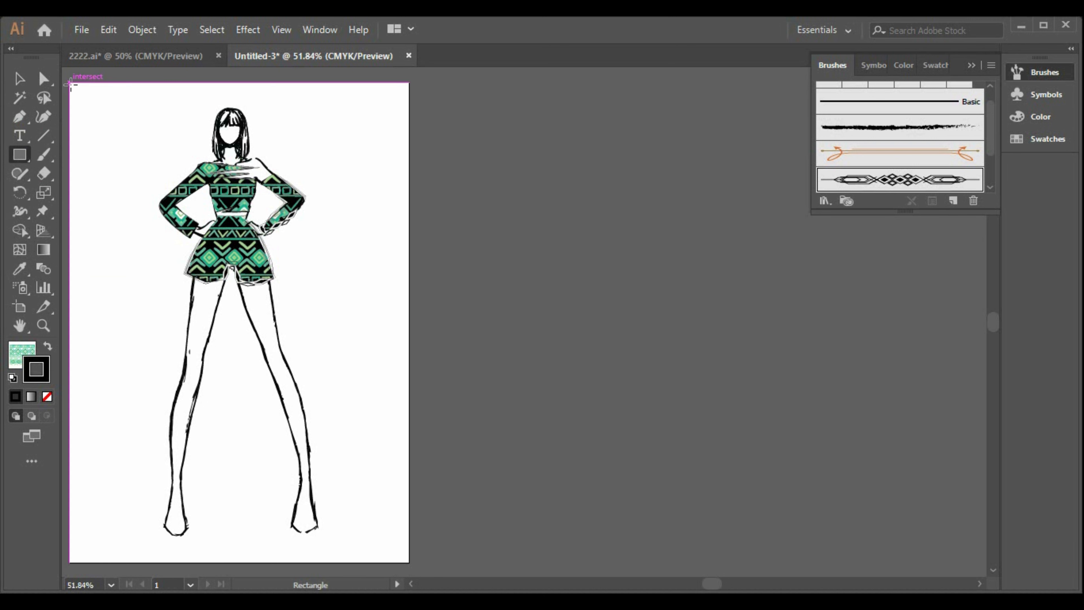
left_click_drag(70, 82, 409, 562)
left_click(20, 80)
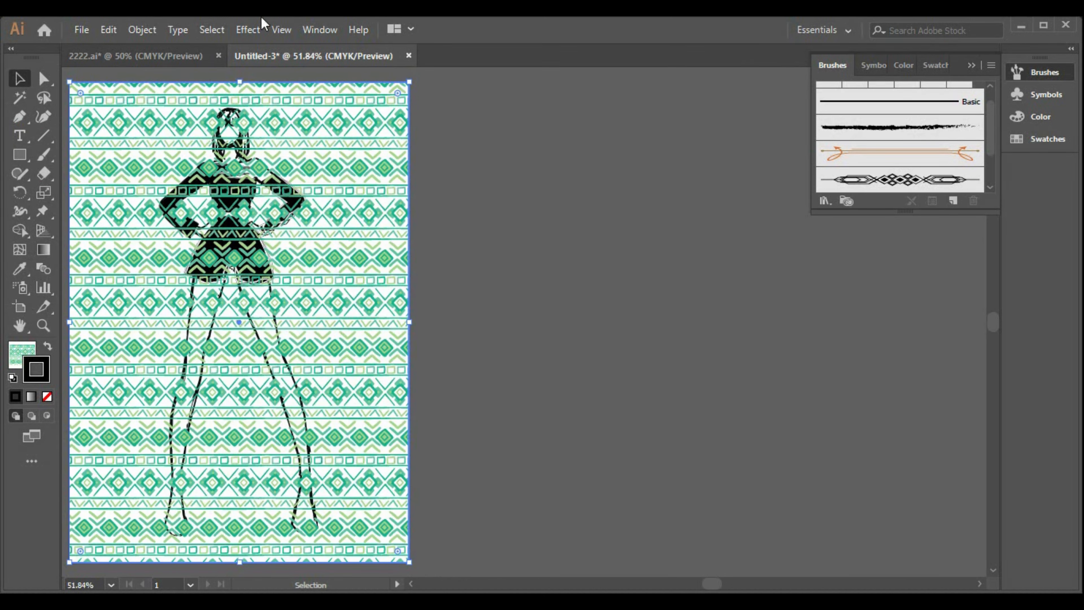
Lower the opacity of the artboard-sized pattern rectangle to 29% and deselect it
left_click(317, 29)
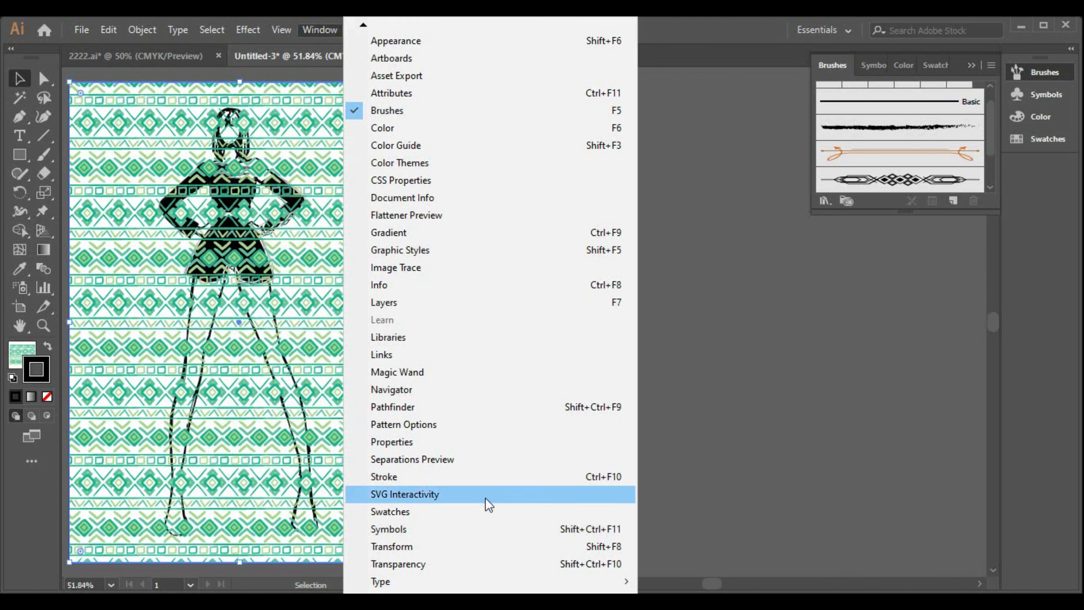
left_click(451, 570)
left_click(941, 360)
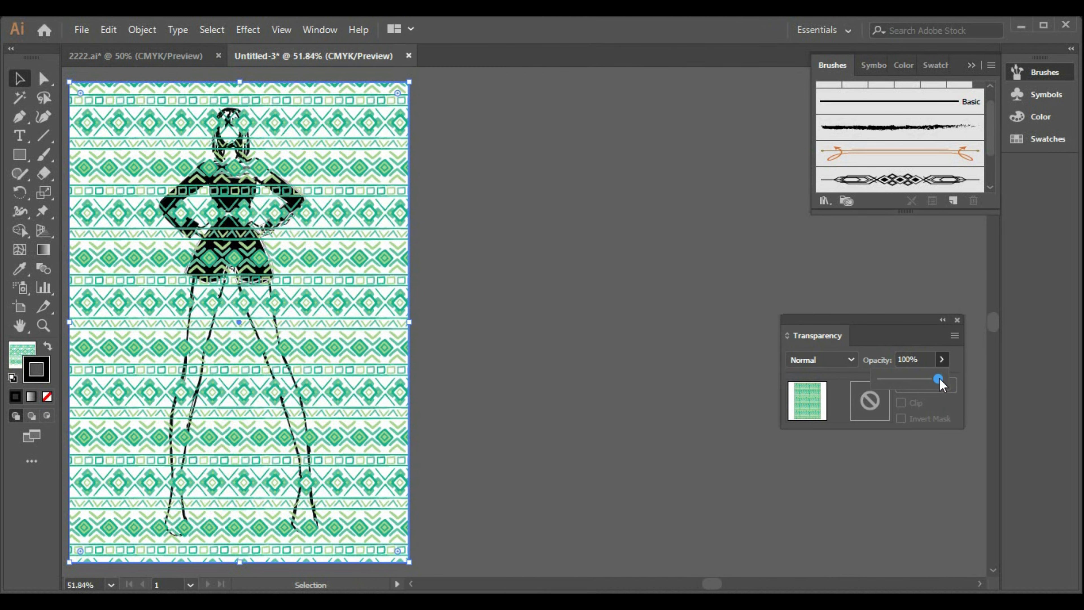
left_click_drag(929, 380, 897, 382)
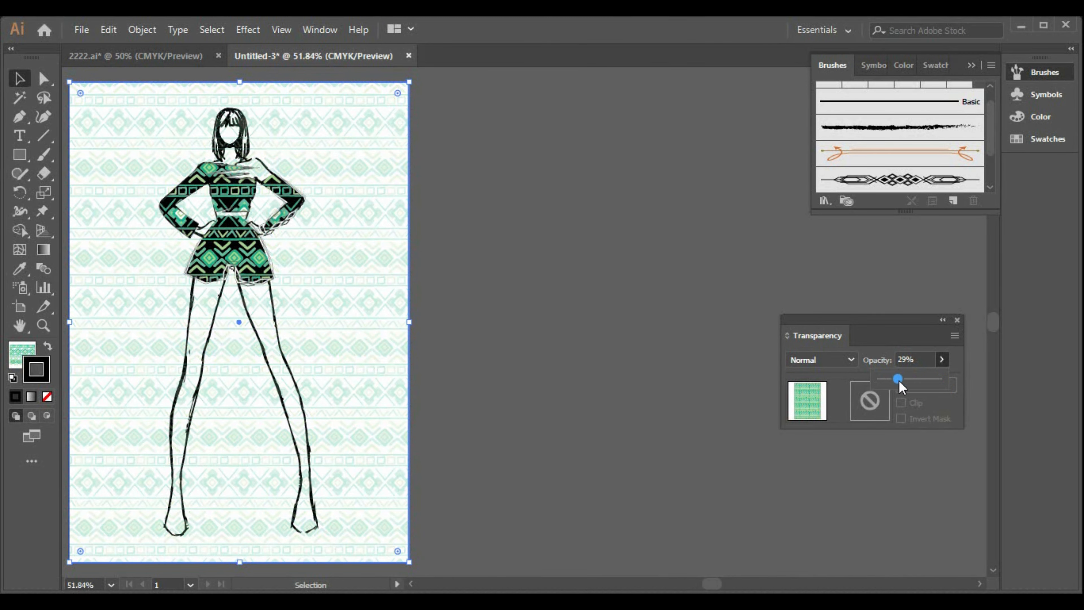
left_click(619, 376)
left_click(957, 320)
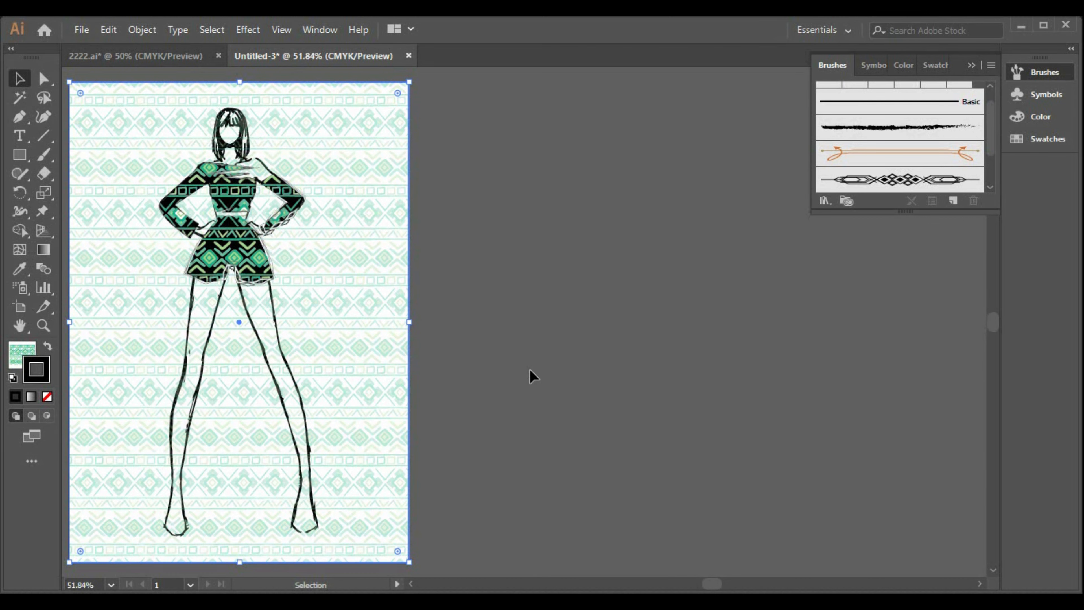
left_click(530, 370)
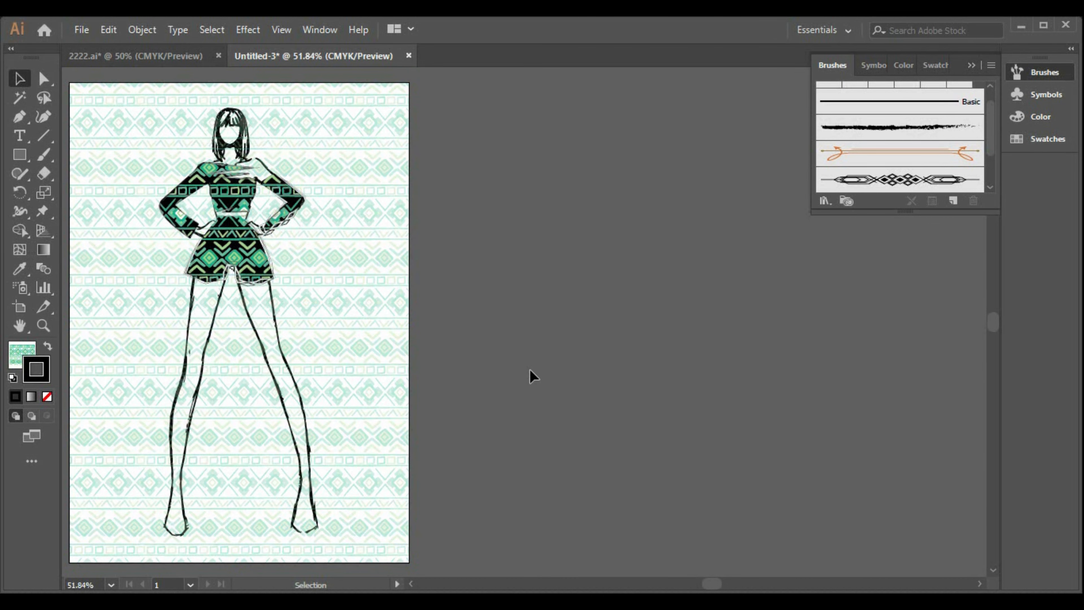
Select the faded pattern rectangle behind the figure and bring up its arrangement options
left_click(980, 583)
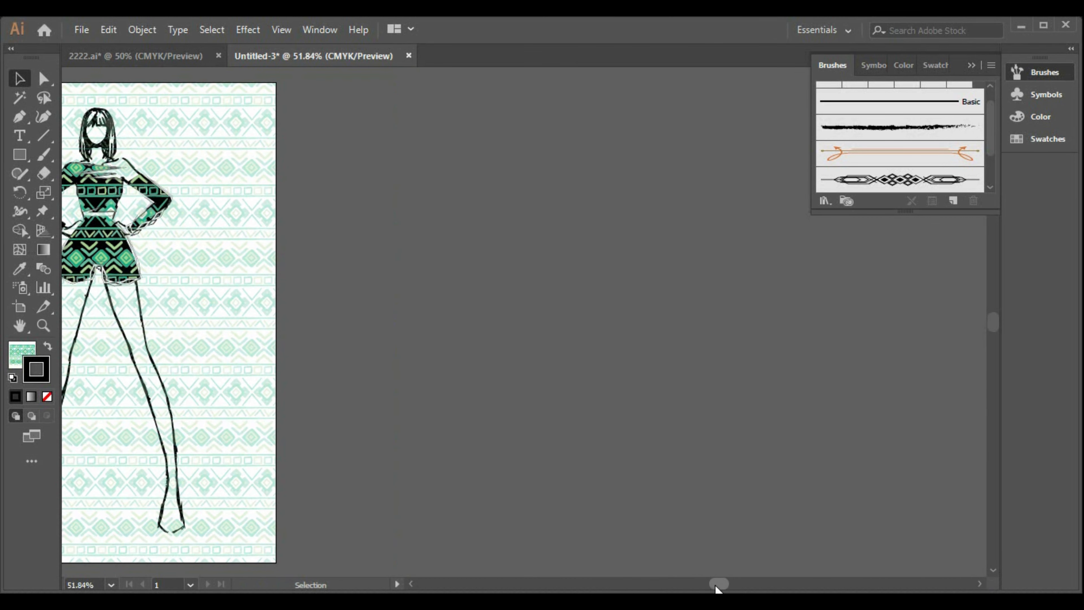
left_click_drag(716, 586, 696, 586)
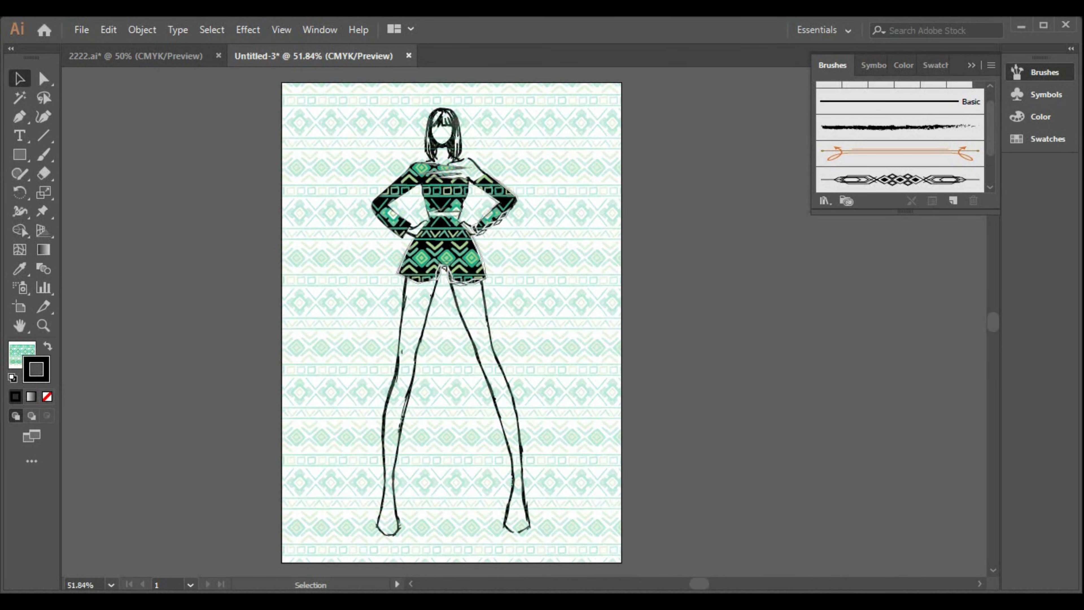
right_click(561, 440)
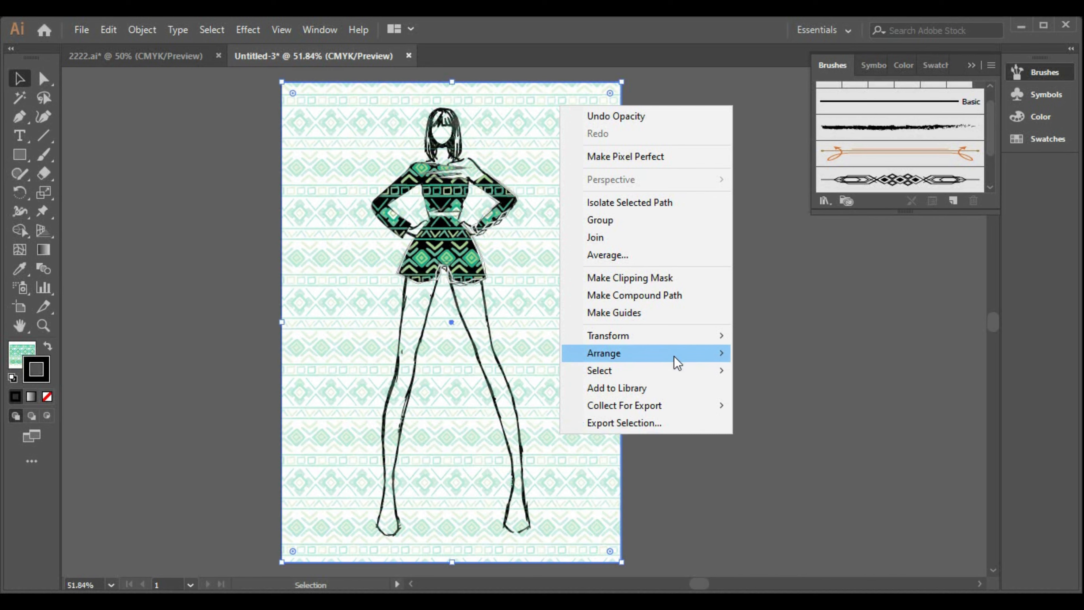